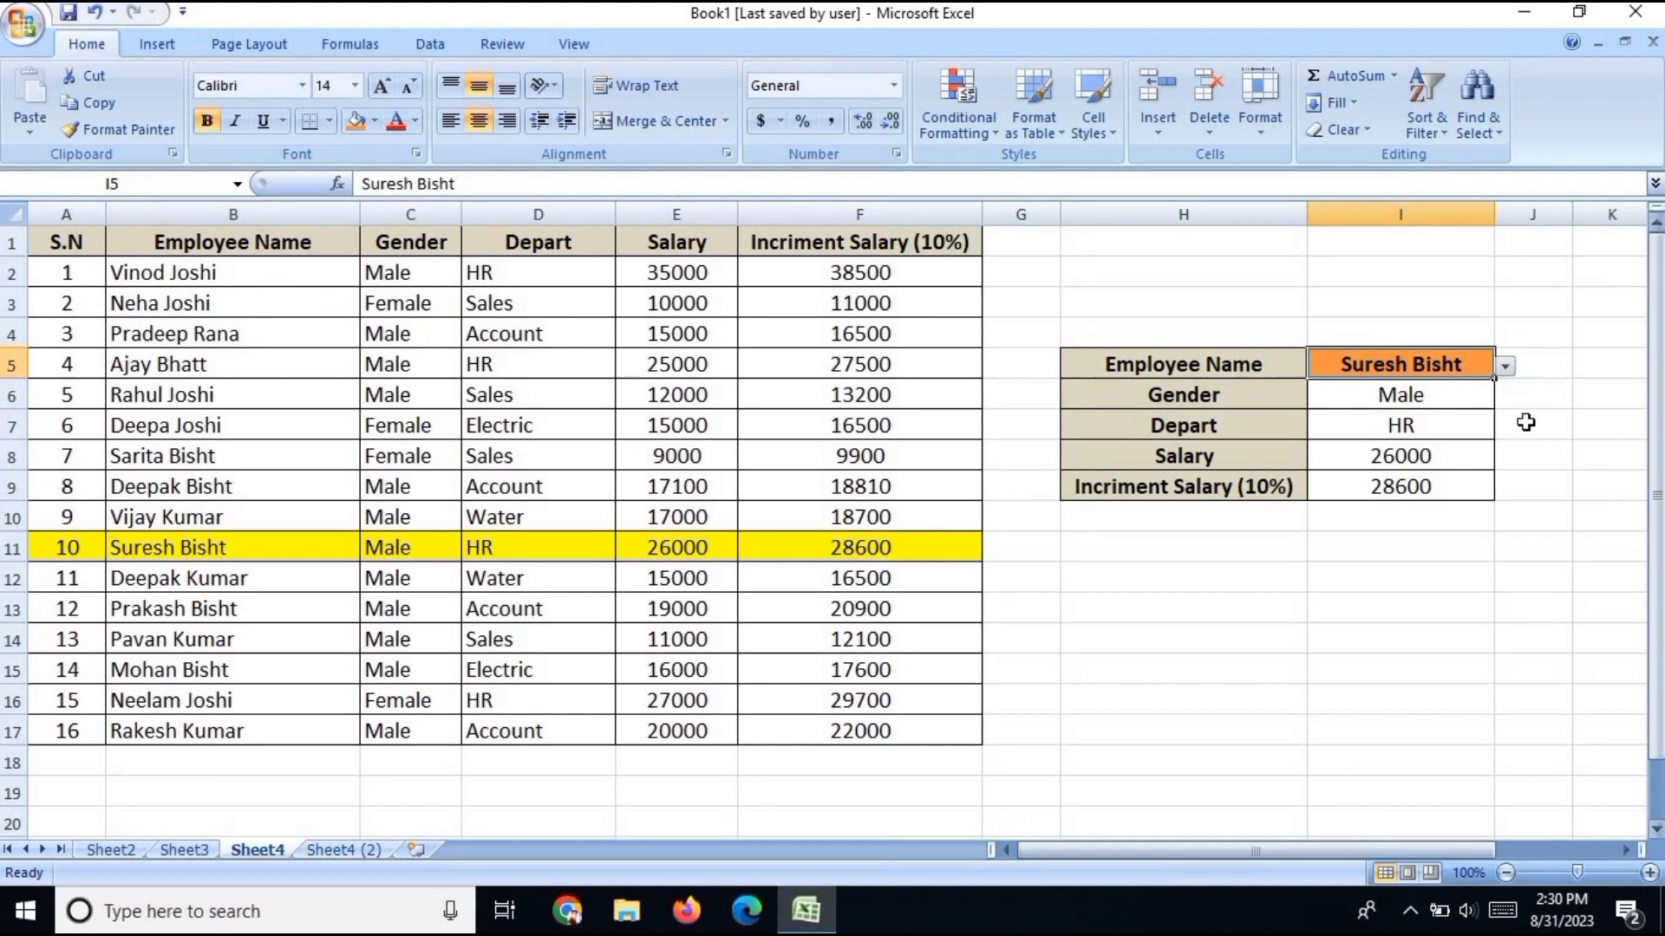
# Step: Pick several different employees in turn from cell I5's drop-down on Sheet4 to examine the finished lookup and row highlighting
pyautogui.click(1505, 366)
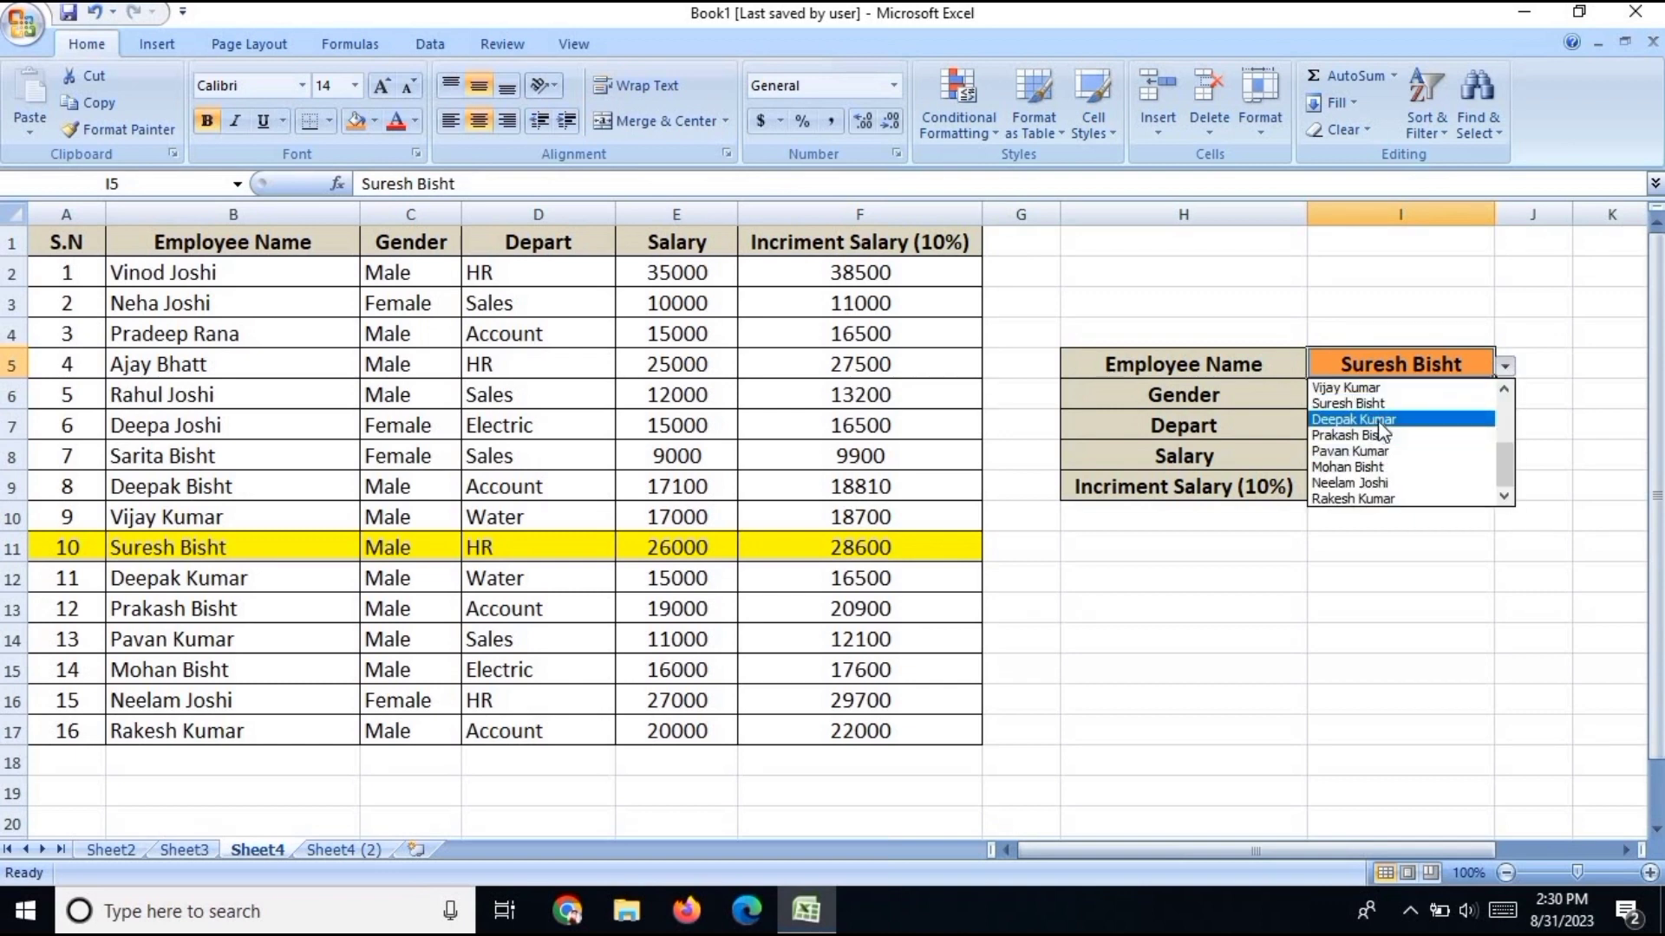
pyautogui.click(1379, 419)
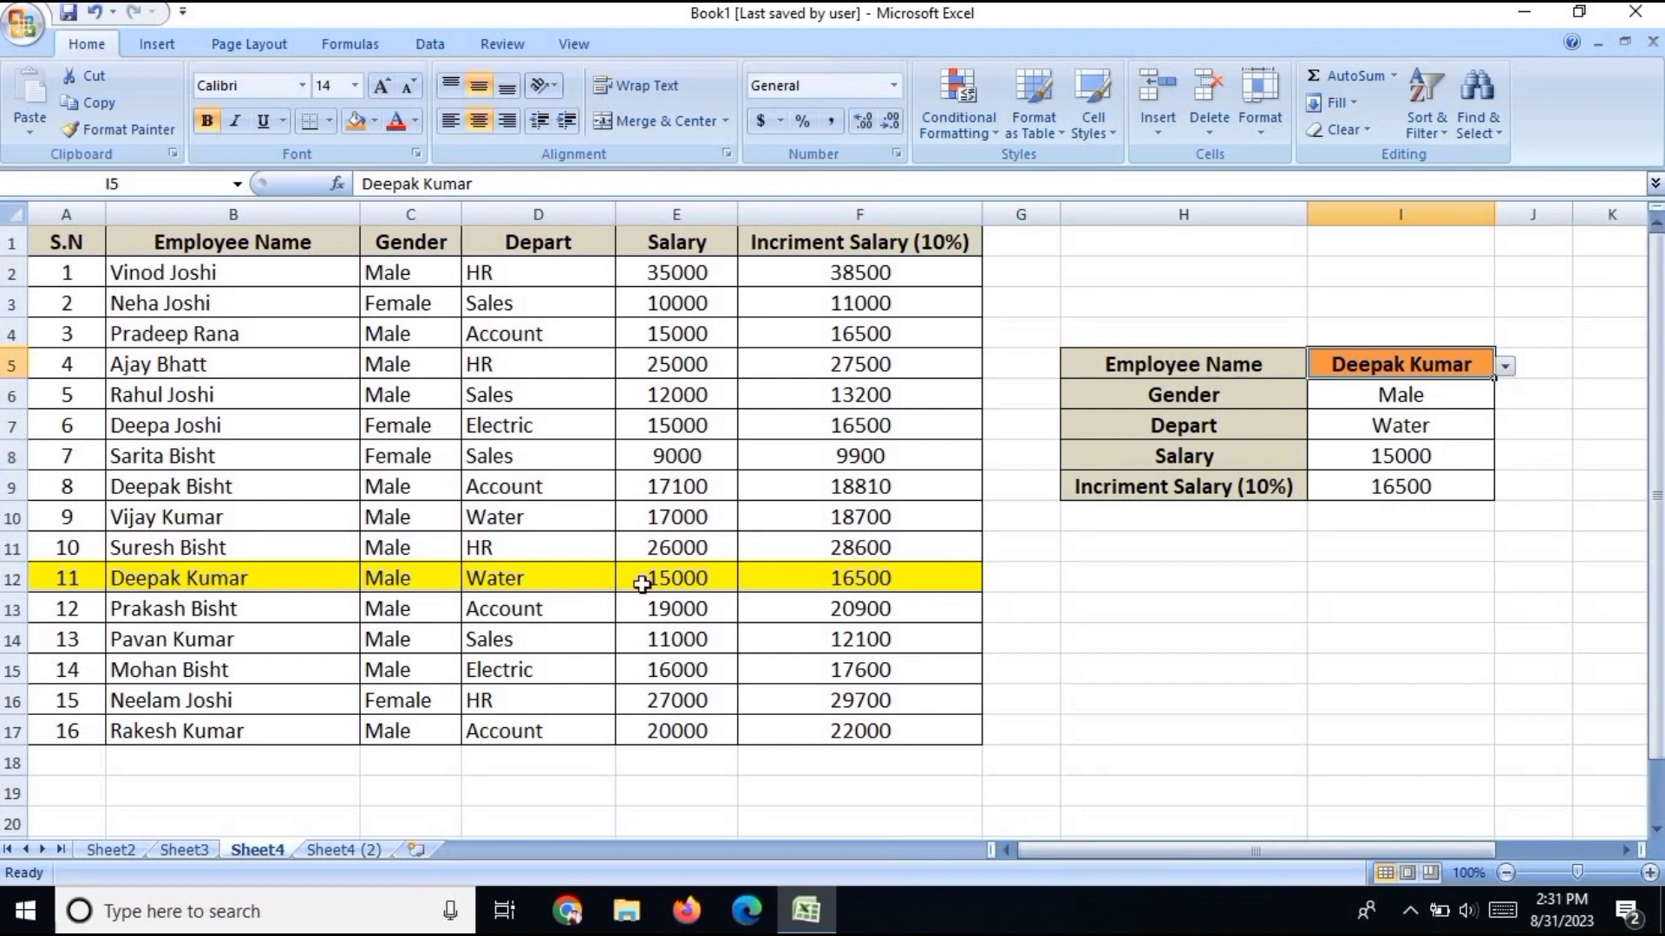
pyautogui.click(1506, 361)
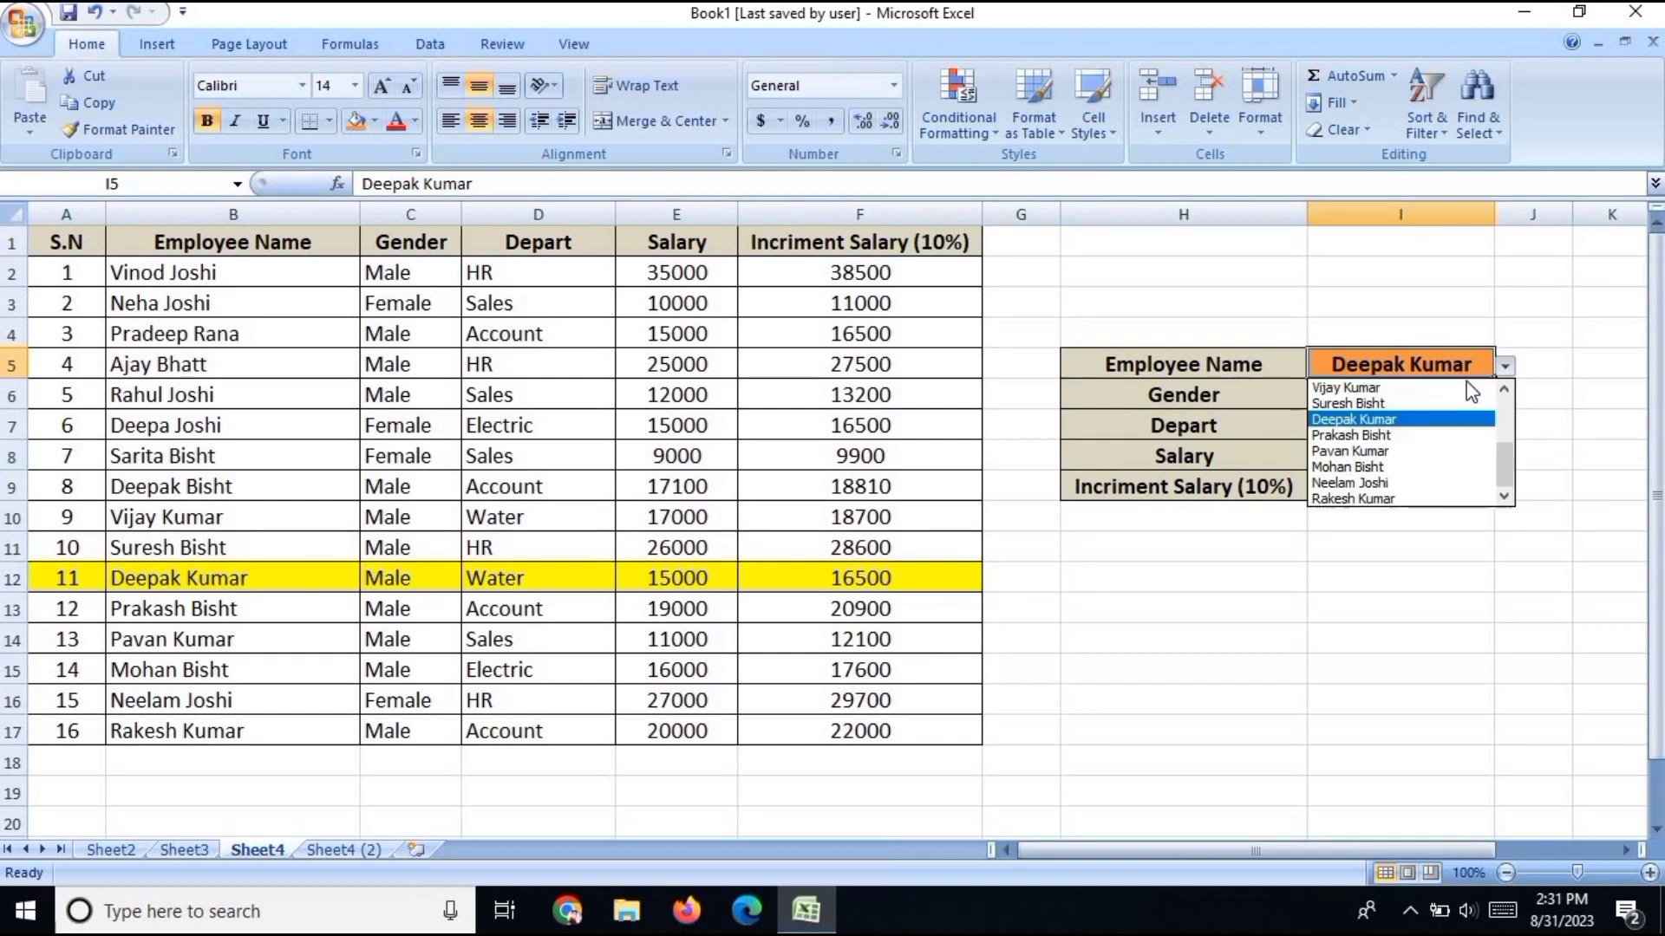
pyautogui.click(1353, 384)
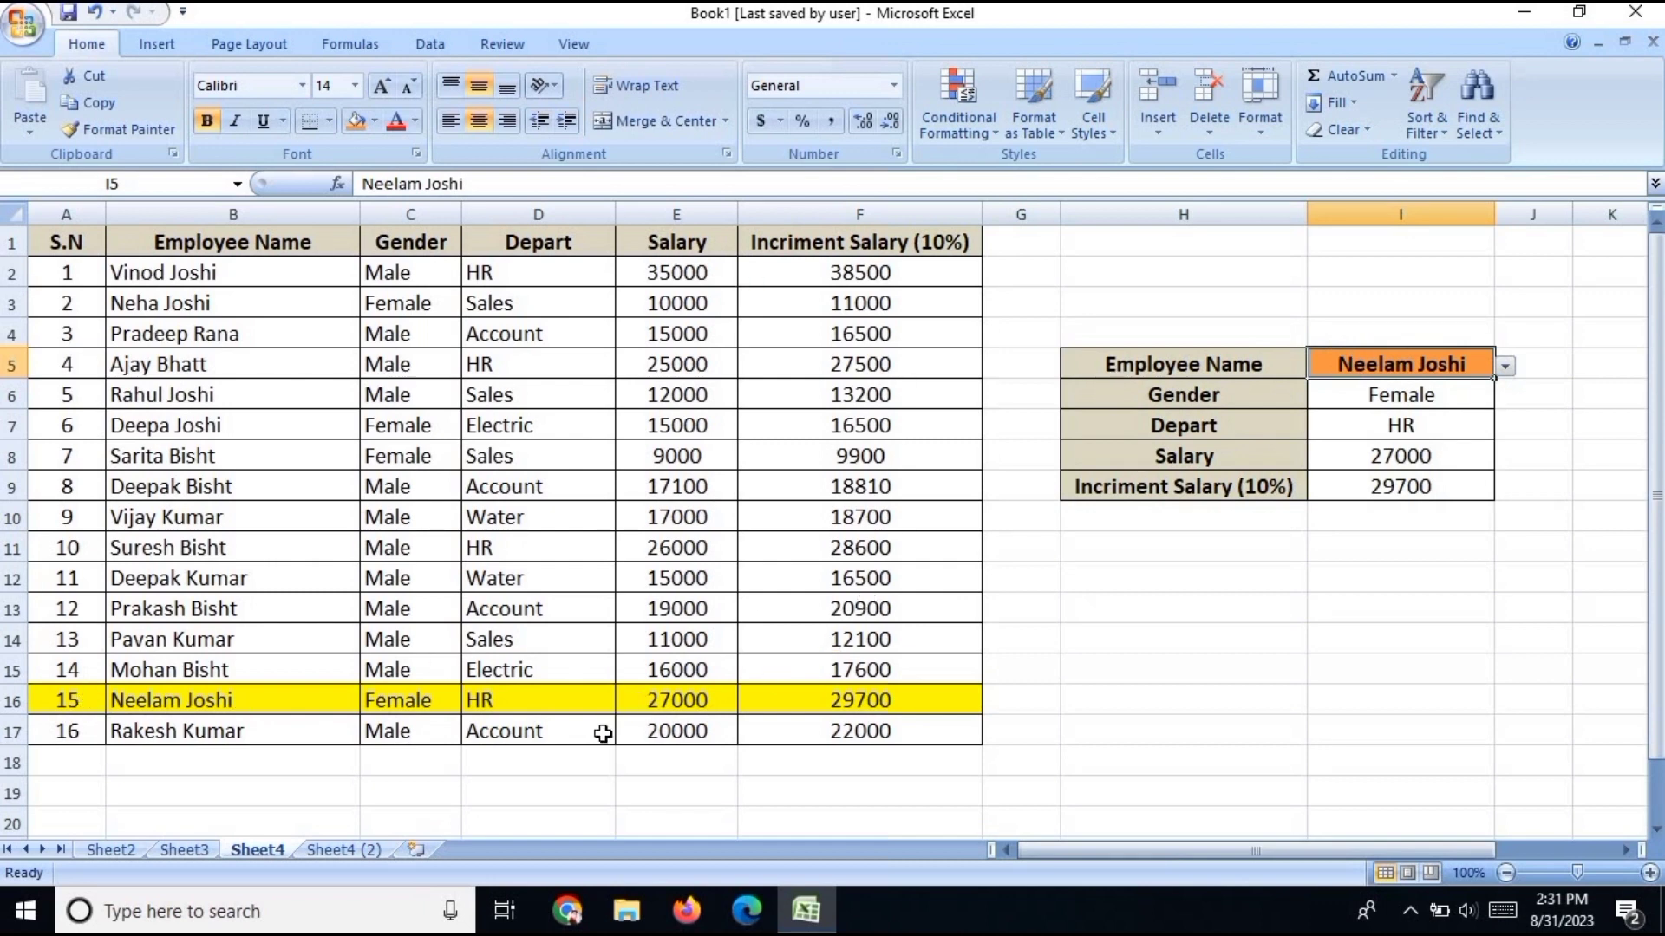
pyautogui.click(1506, 369)
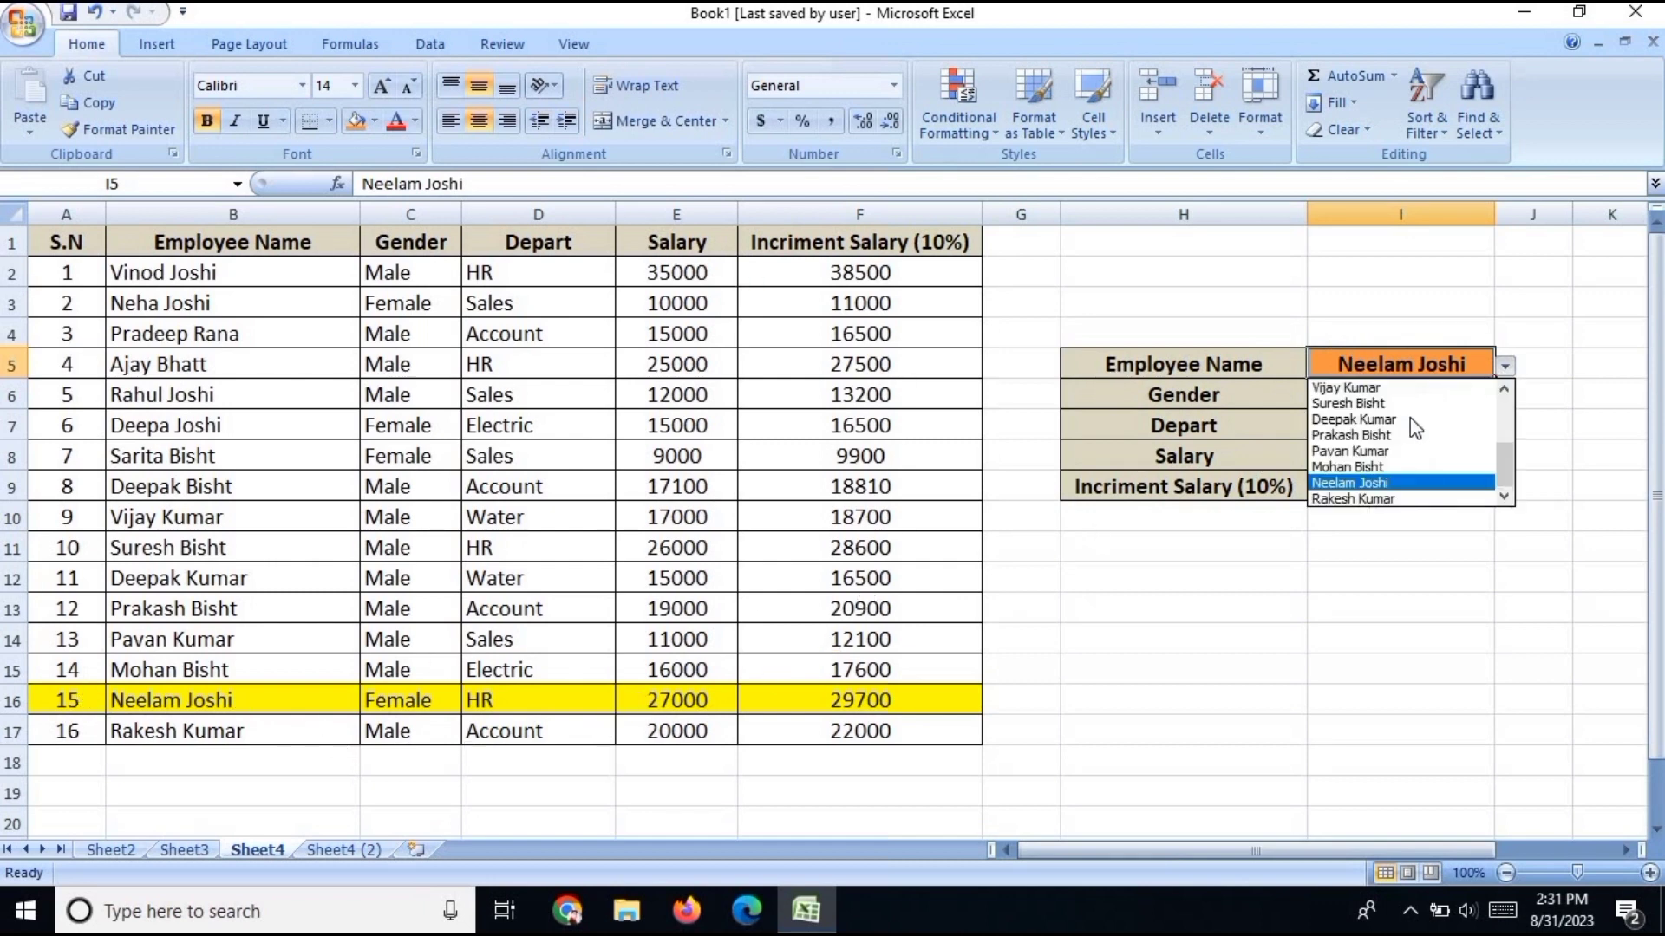
pyautogui.click(1387, 416)
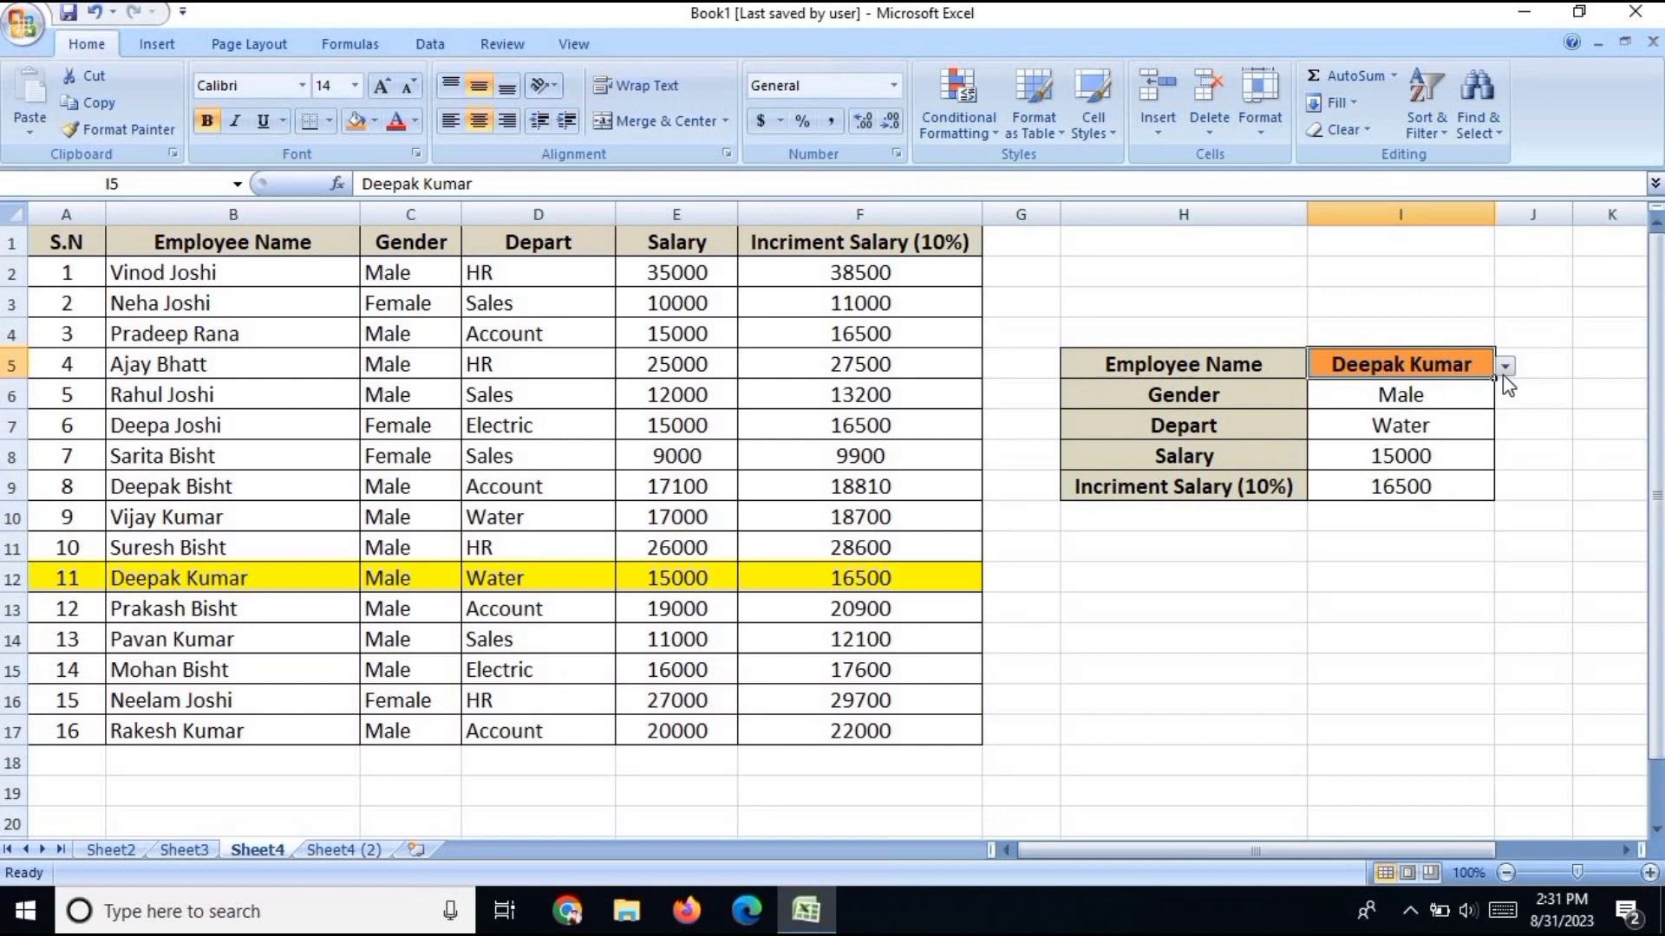
pyautogui.click(1505, 369)
pyautogui.click(1387, 454)
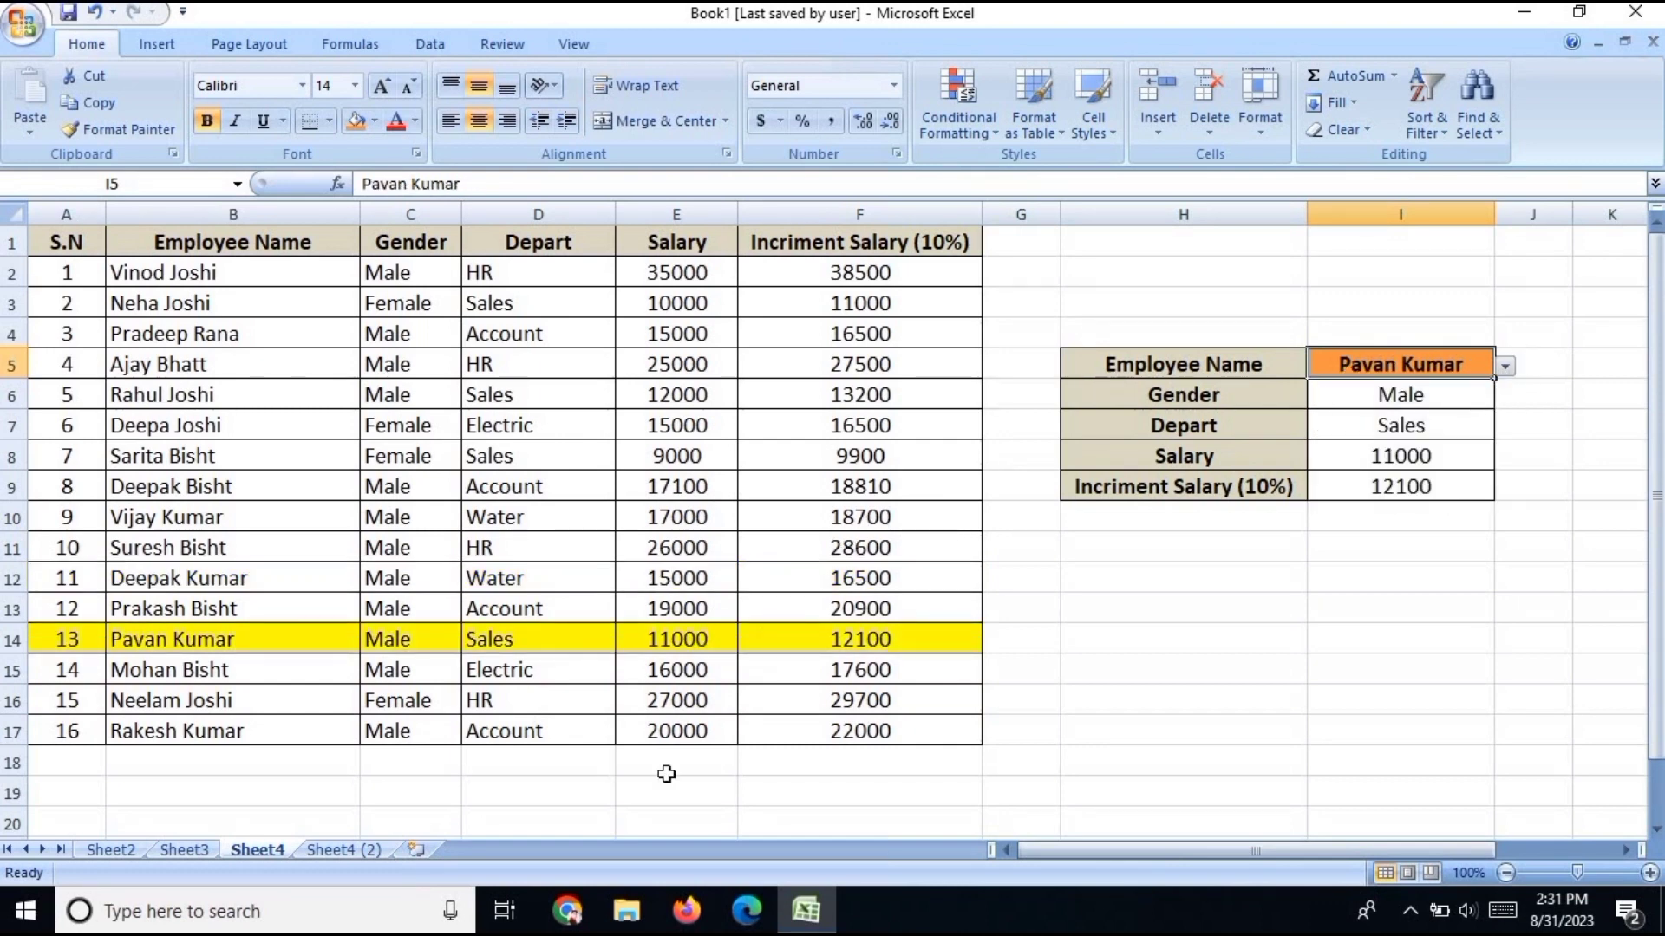
# Step: Switch to the Sheet4 (2) worksheet and widen the empty columns H and I
pyautogui.click(332, 851)
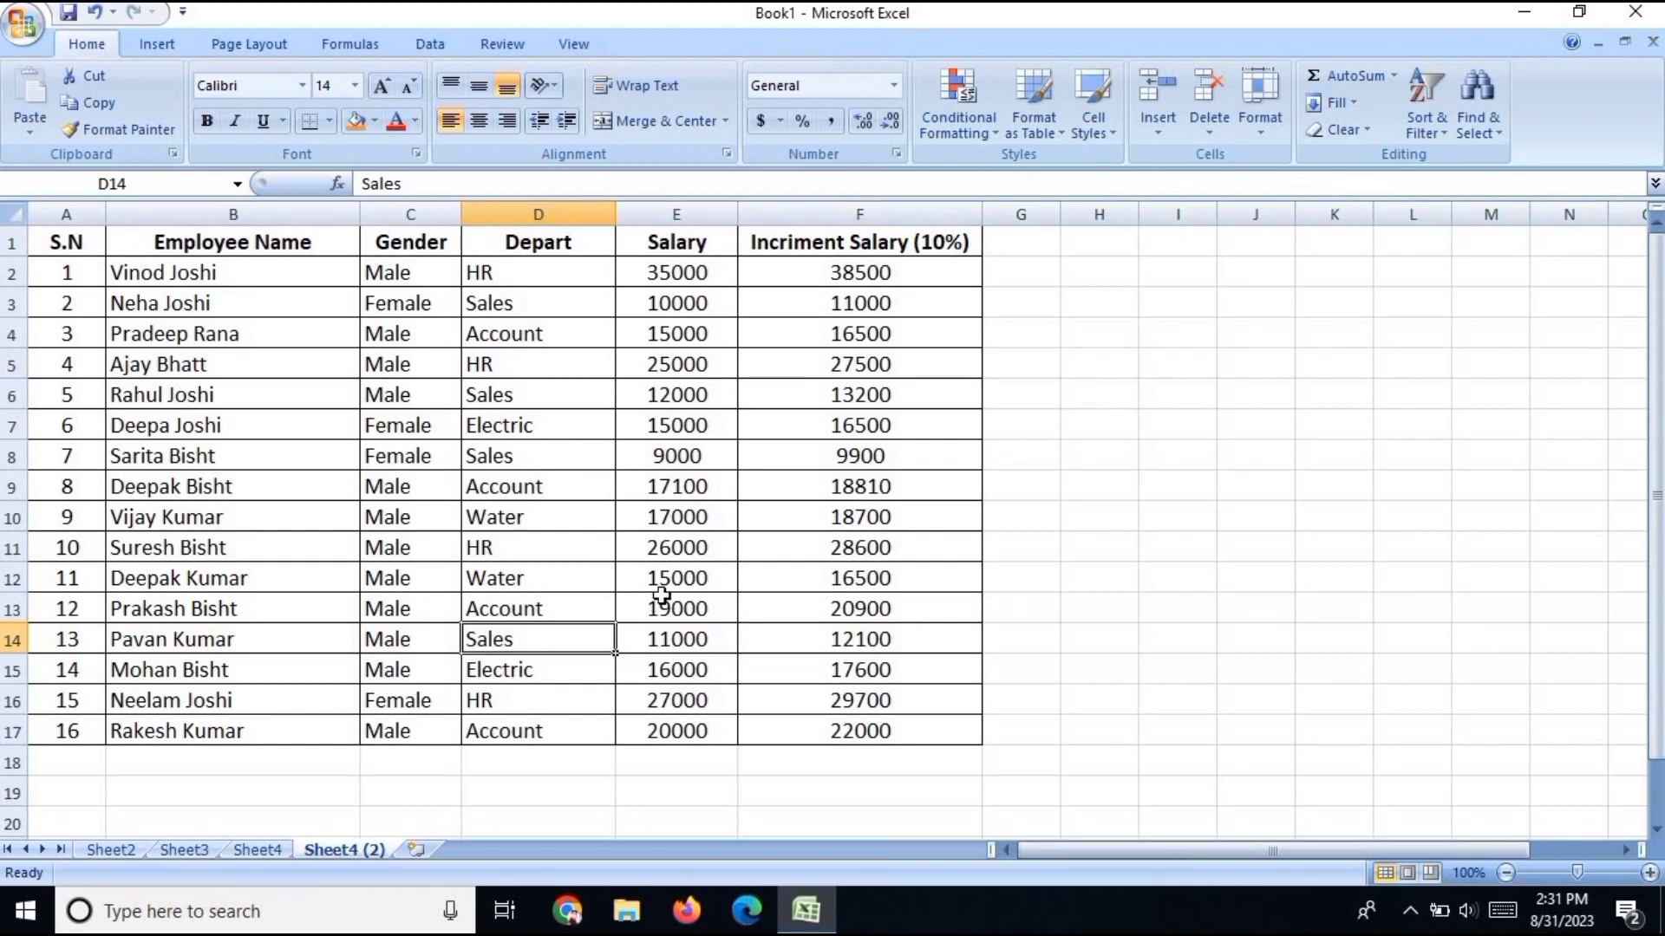
pyautogui.moveTo(1139, 220); pyautogui.dragTo(1432, 218)
pyautogui.hotkey('ctrl', 'z')
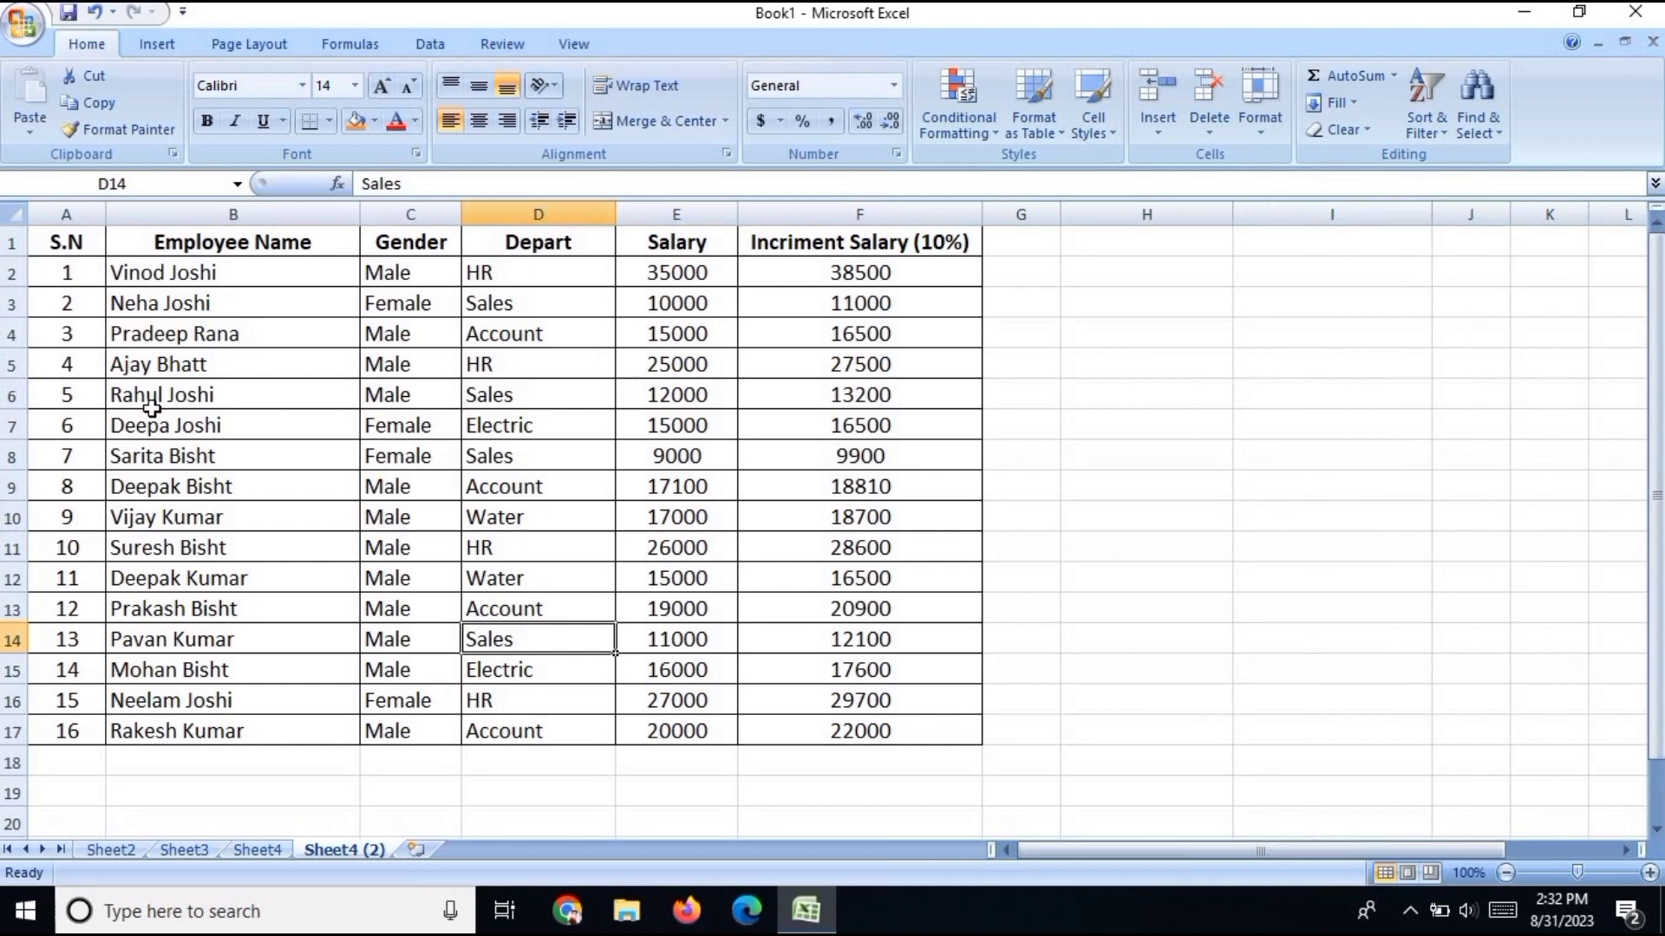
# Step: Copy the headers in B1:F1, paste them transposed starting at H5, and widen column H to fit the labels
pyautogui.click(316, 357)
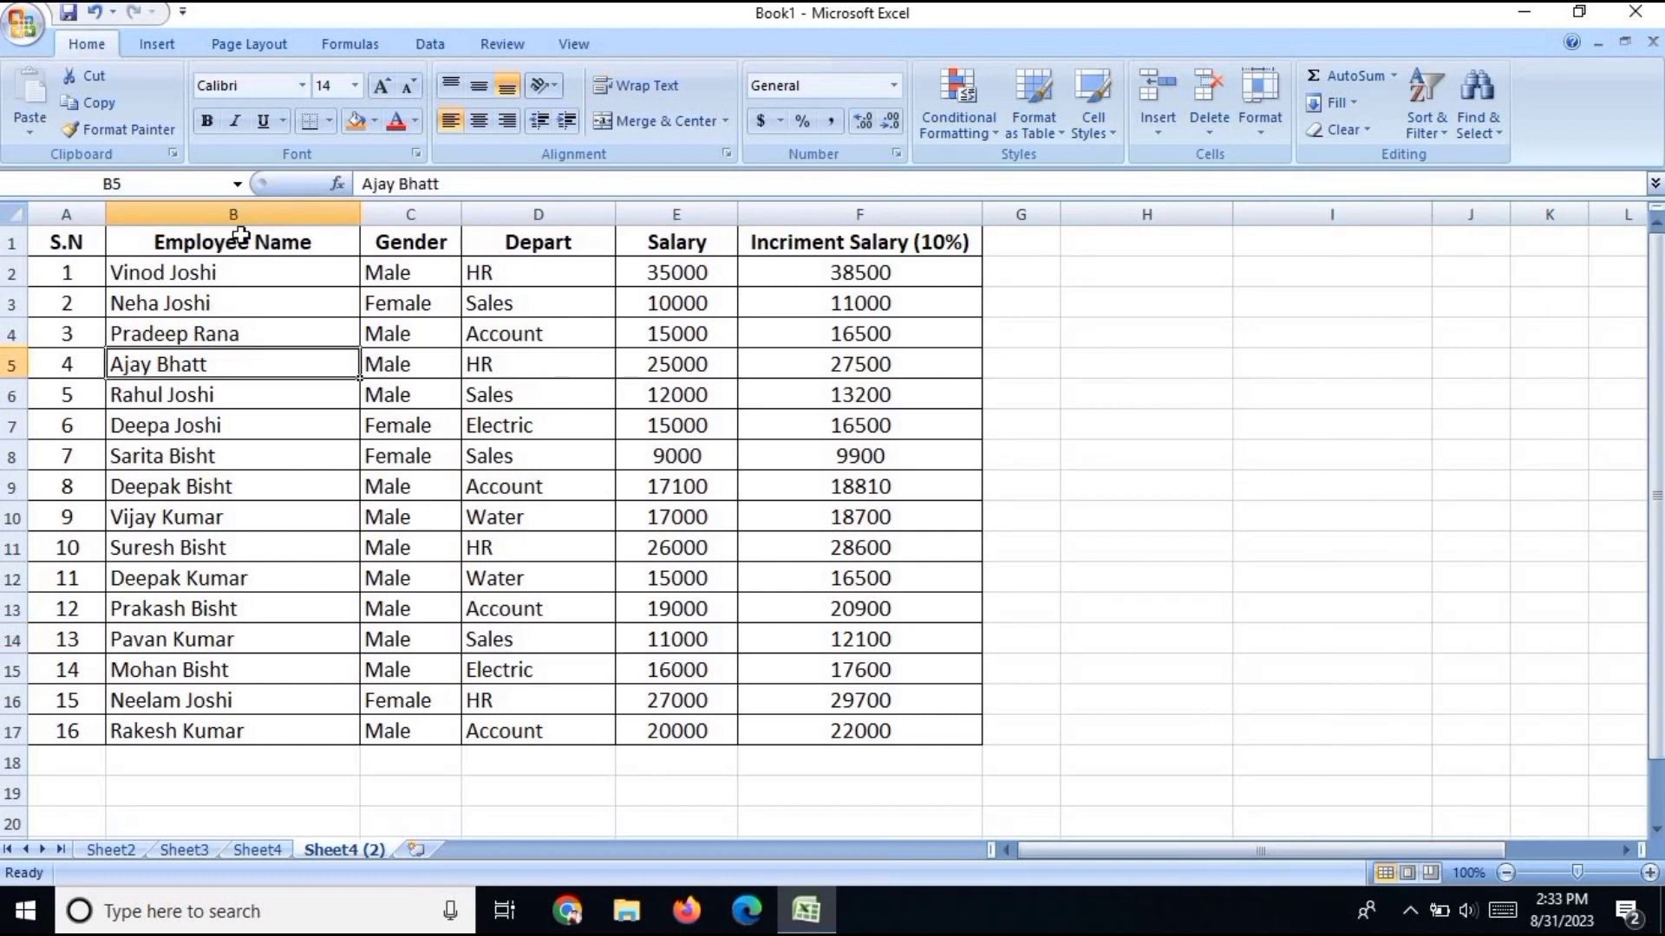
pyautogui.moveTo(243, 238); pyautogui.dragTo(905, 232)
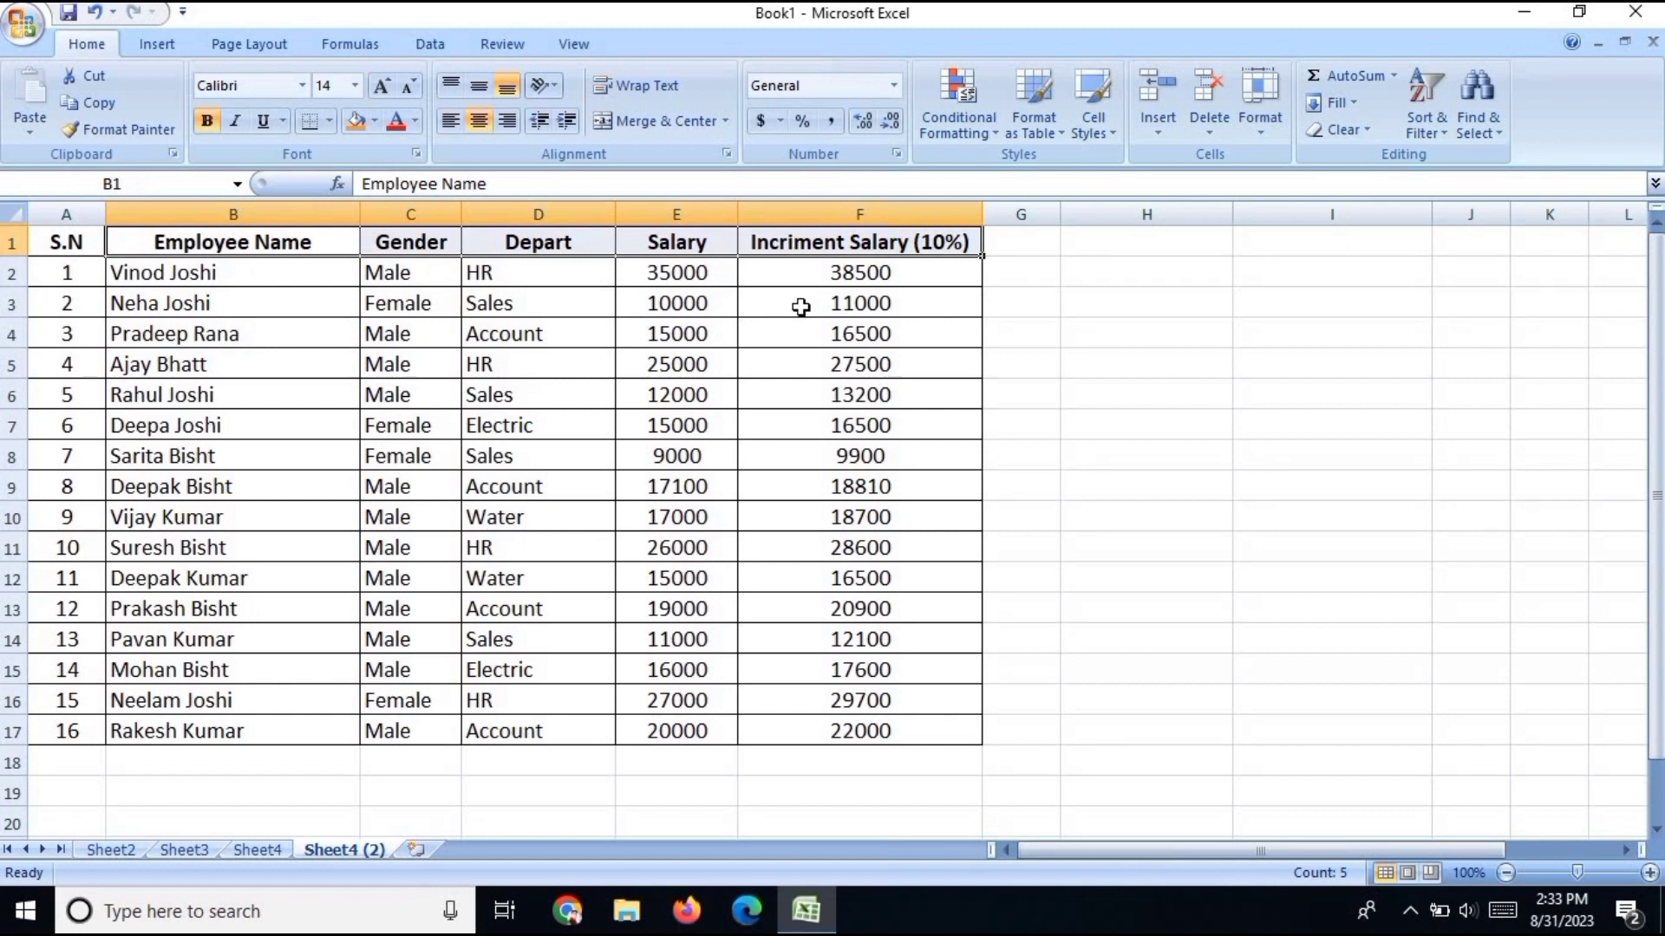
pyautogui.hotkey('ctrl', 'c')
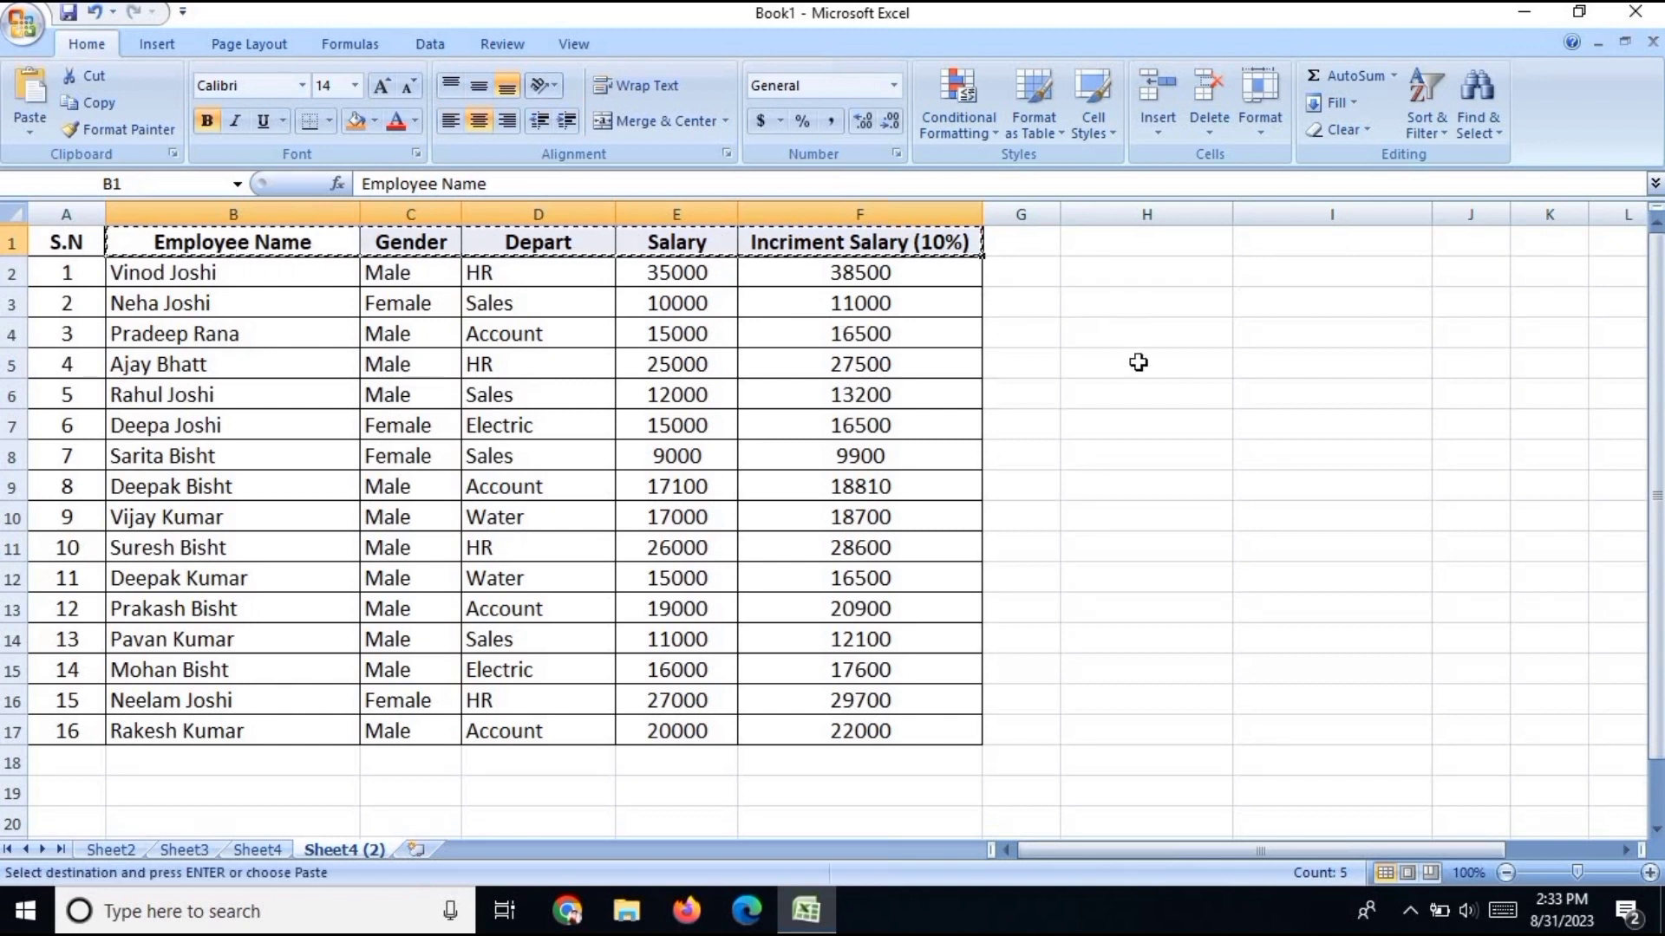
pyautogui.rightClick(1098, 356)
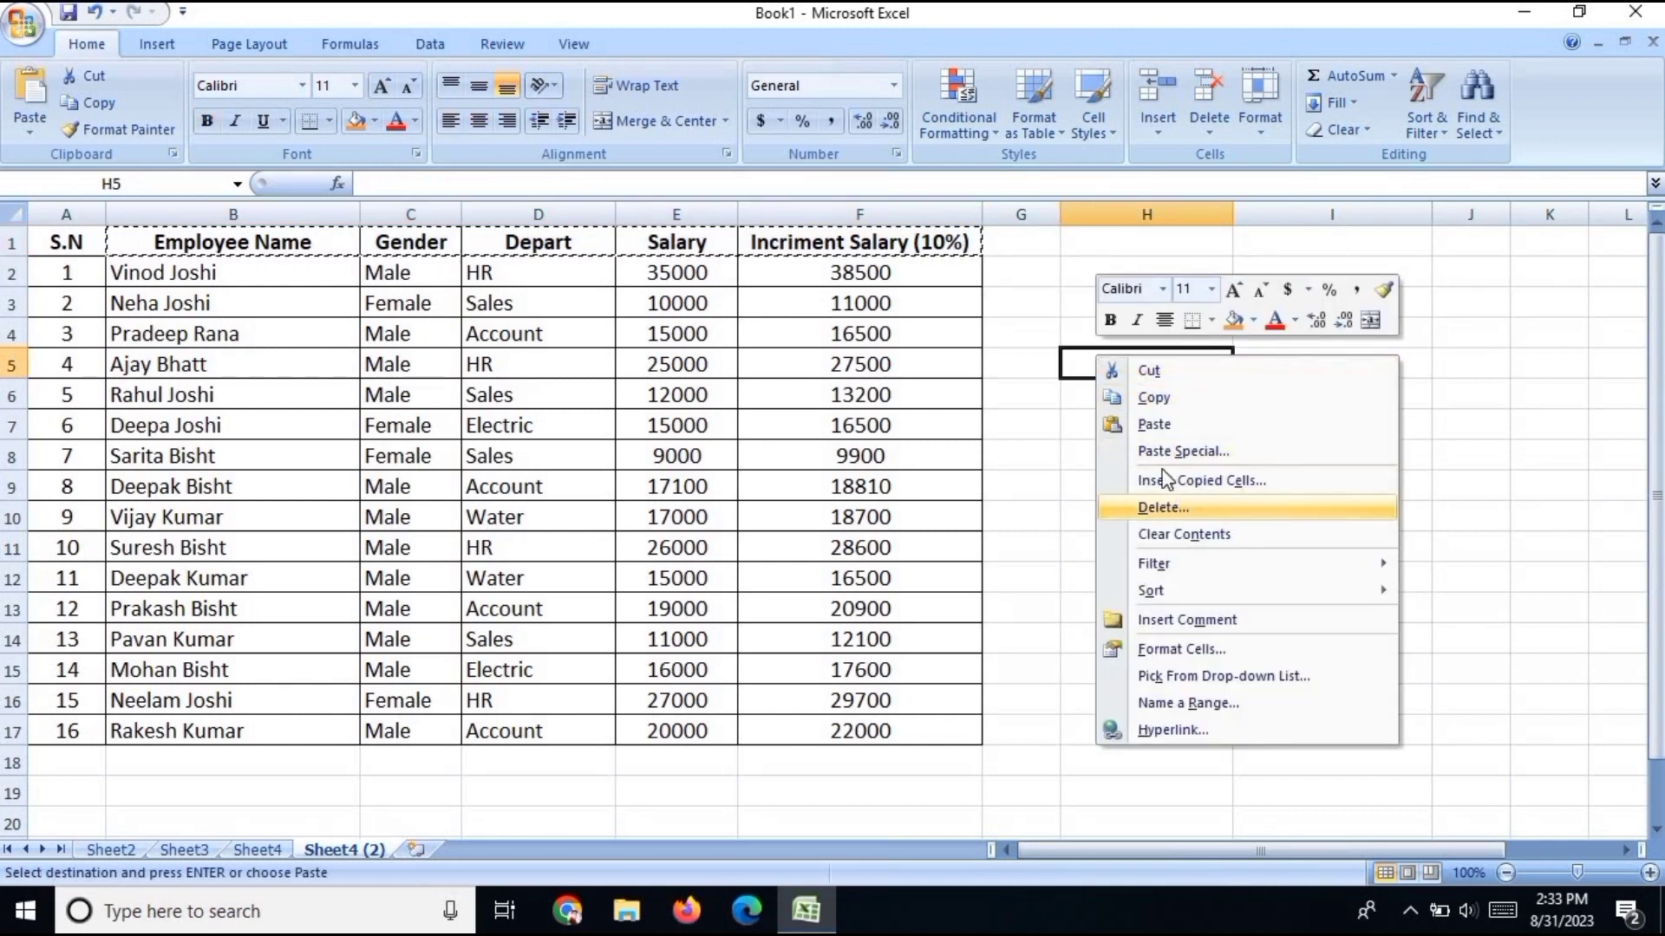
pyautogui.click(1169, 456)
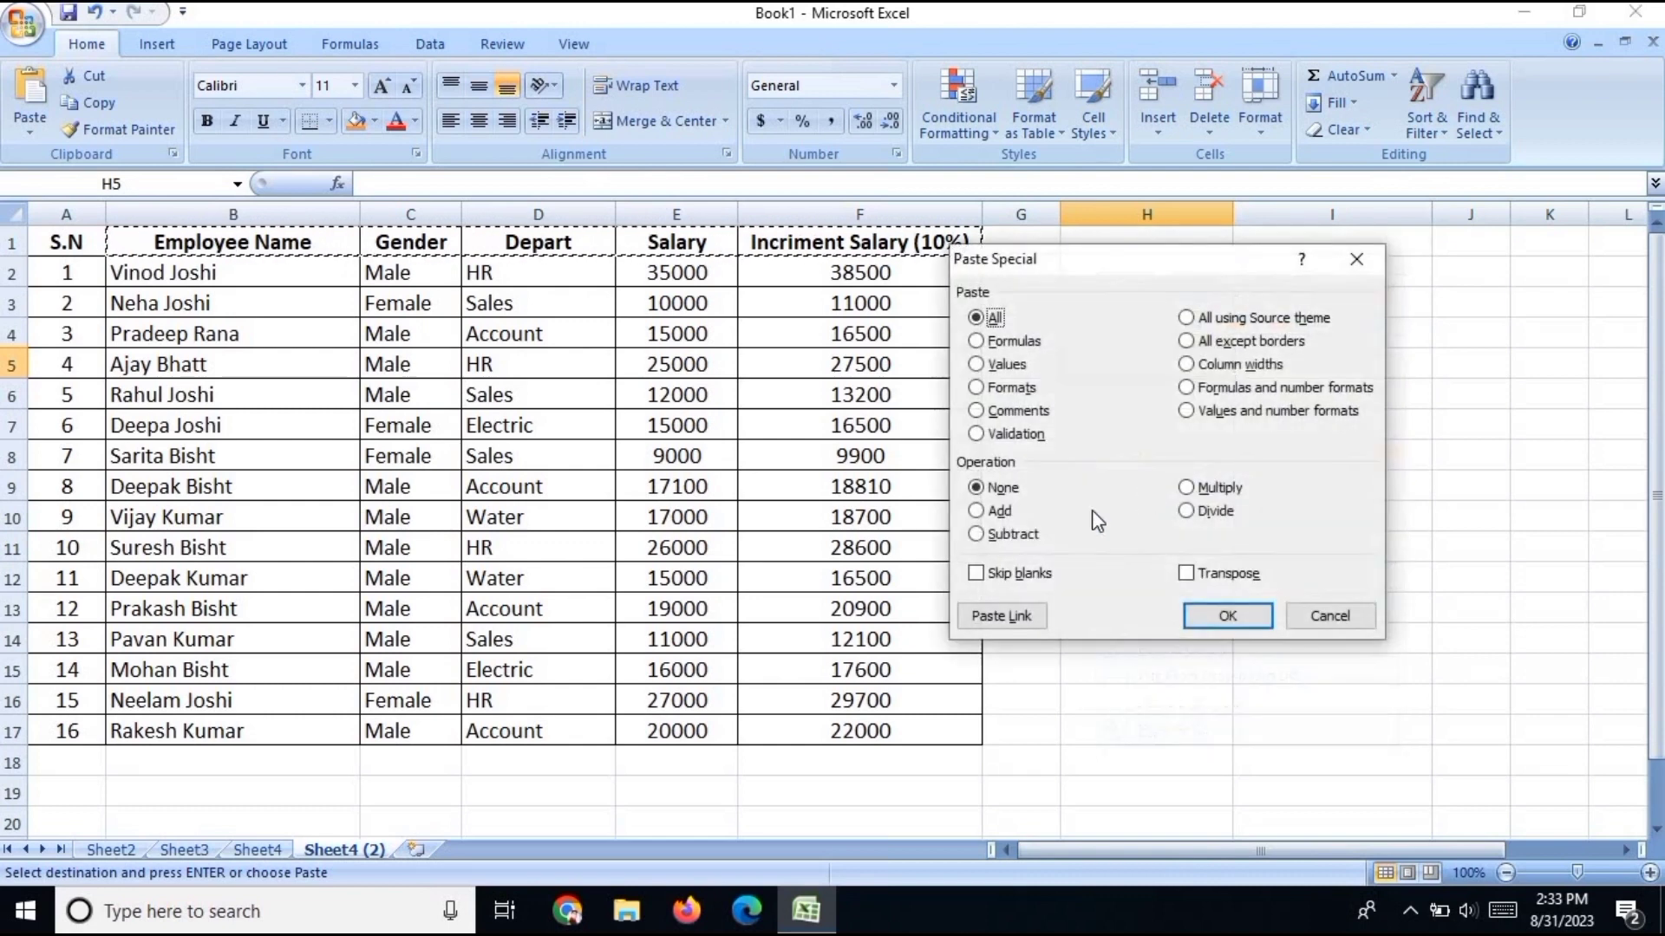
pyautogui.click(1201, 570)
pyautogui.click(1226, 615)
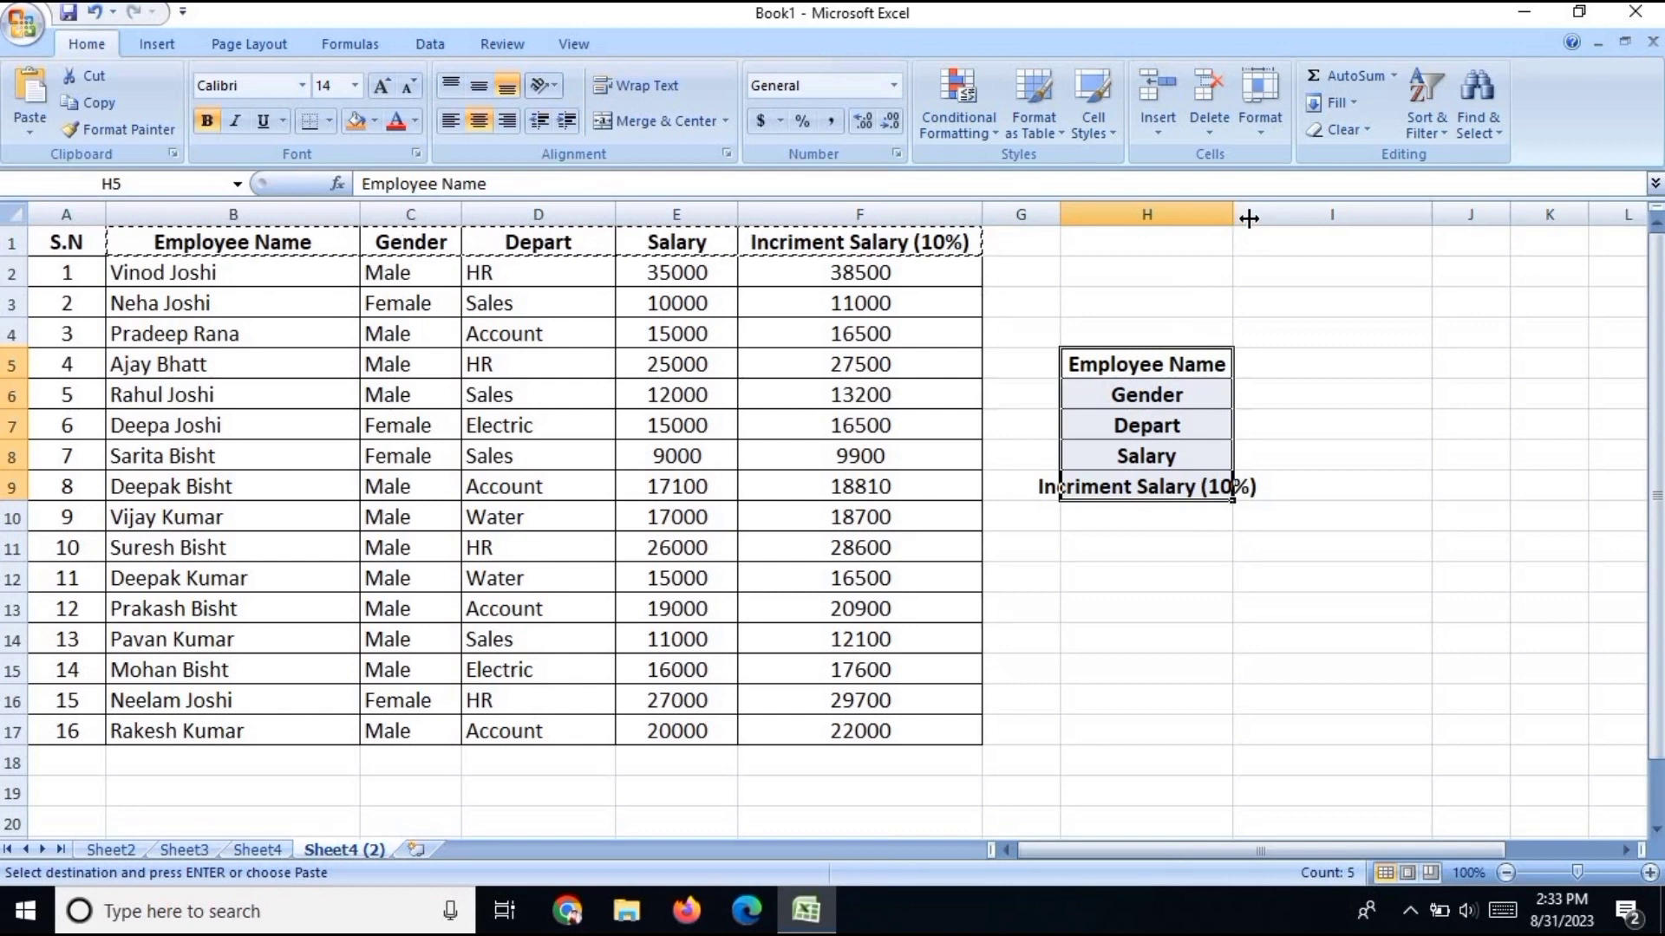
pyautogui.moveTo(1235, 219); pyautogui.dragTo(1311, 215)
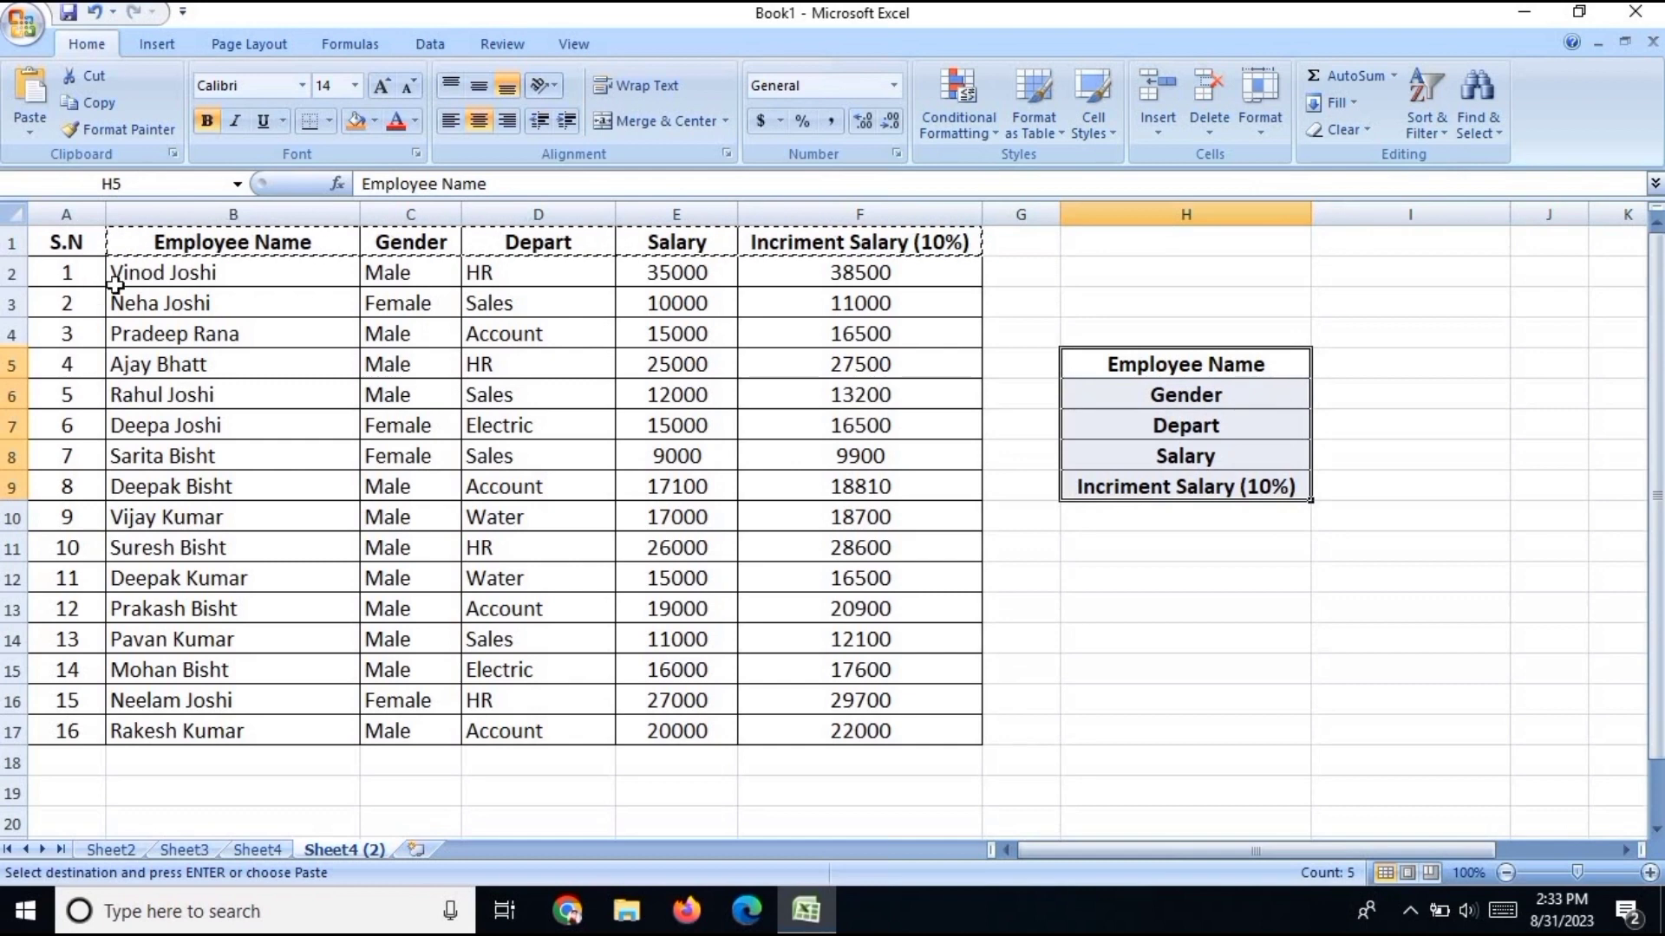
pyautogui.doubleClick(886, 252)
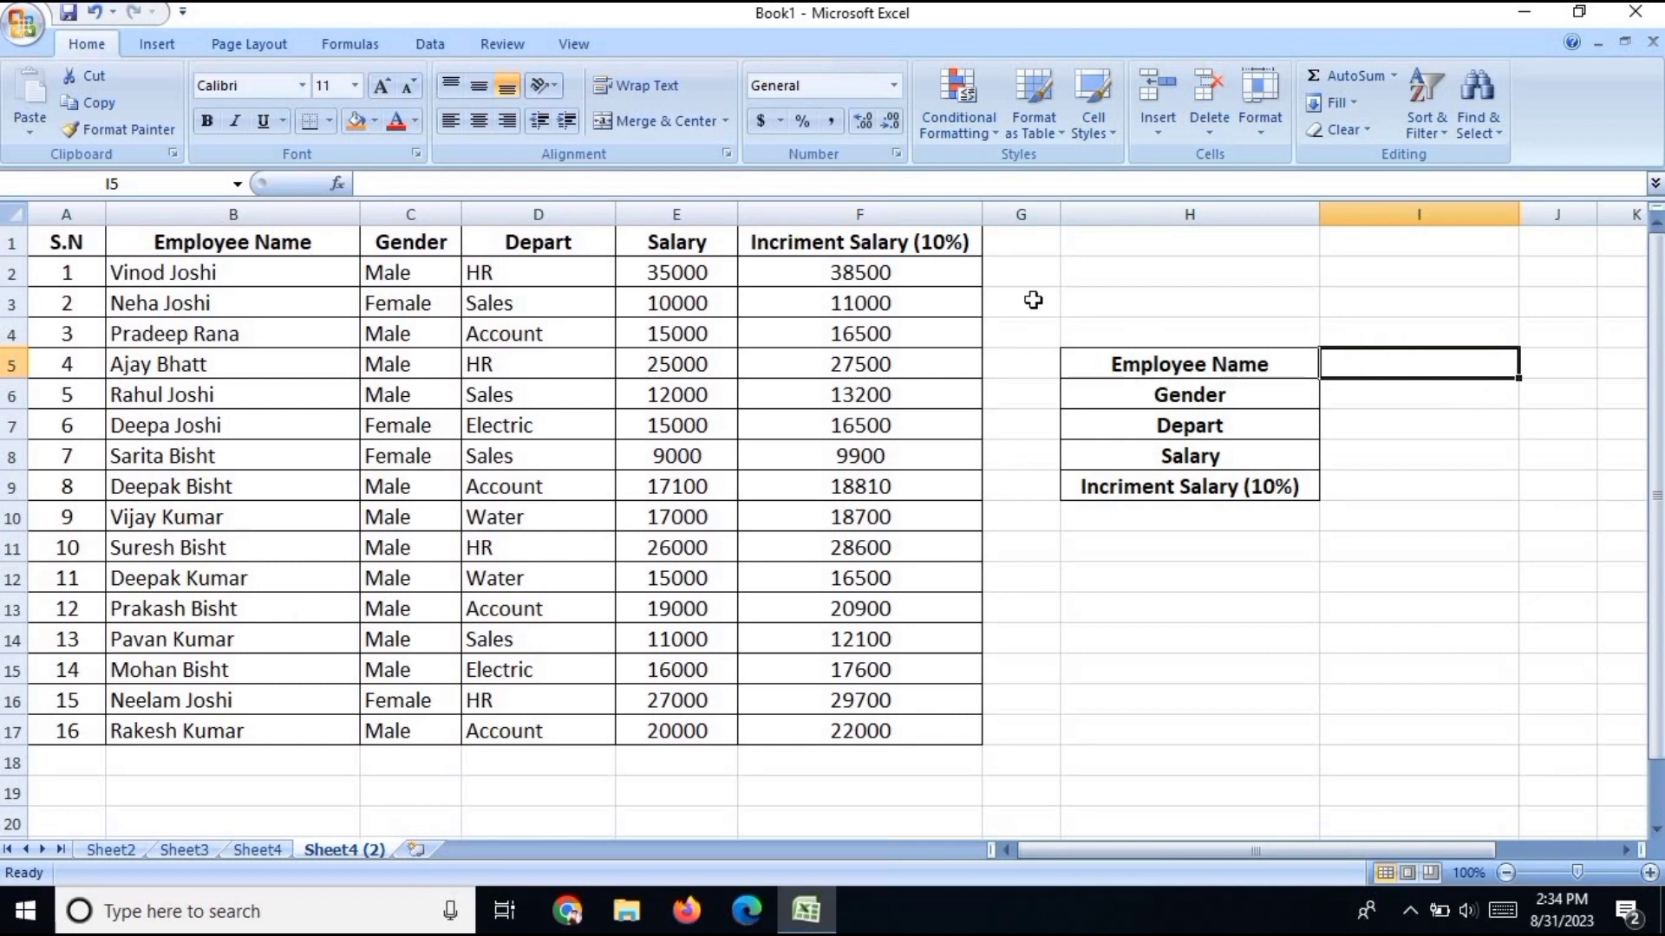
# Step: Give cell I5 a List data validation with the source =$B$2:$B$17 and fill the cell orange
pyautogui.click(430, 45)
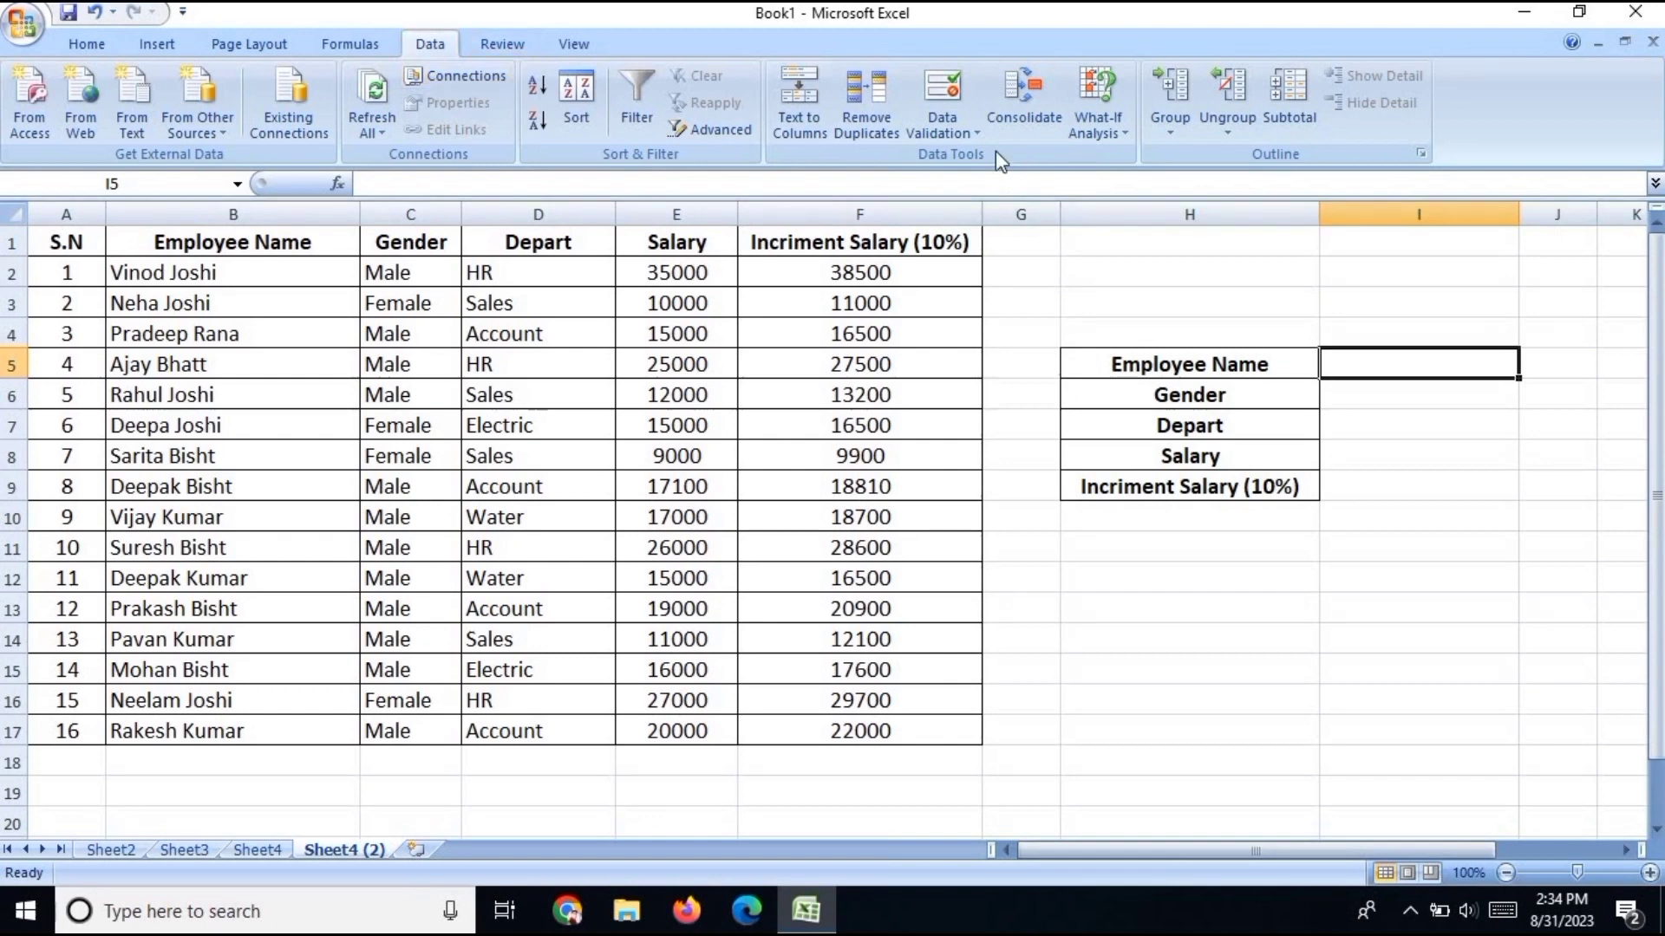
pyautogui.click(951, 133)
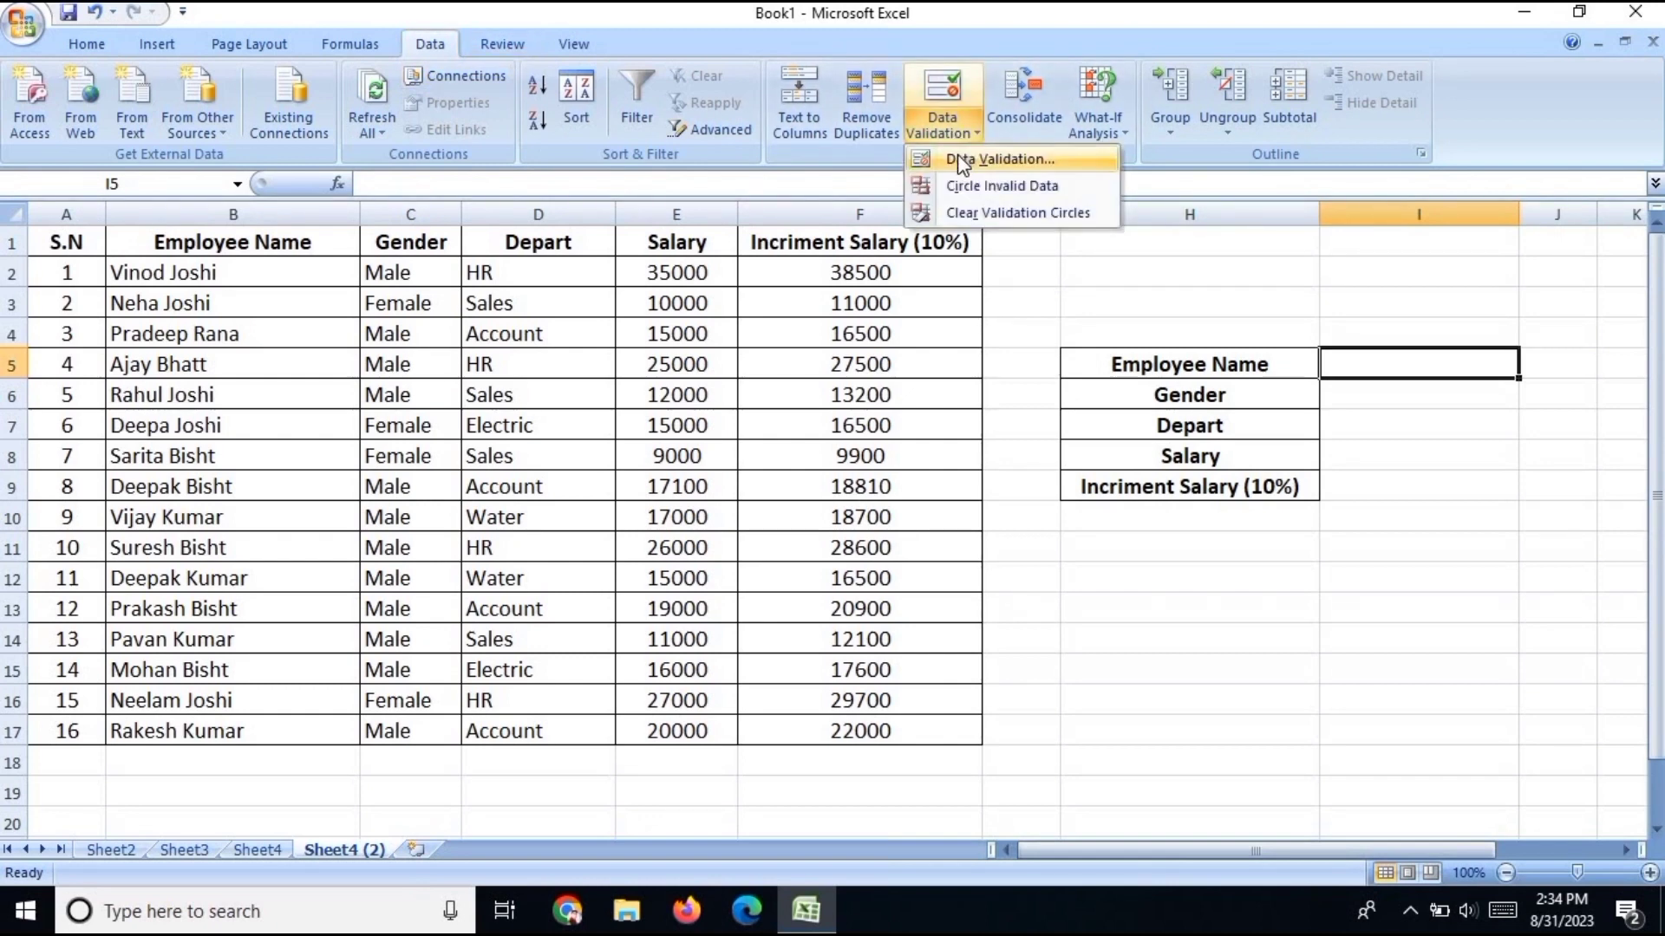
pyautogui.click(959, 160)
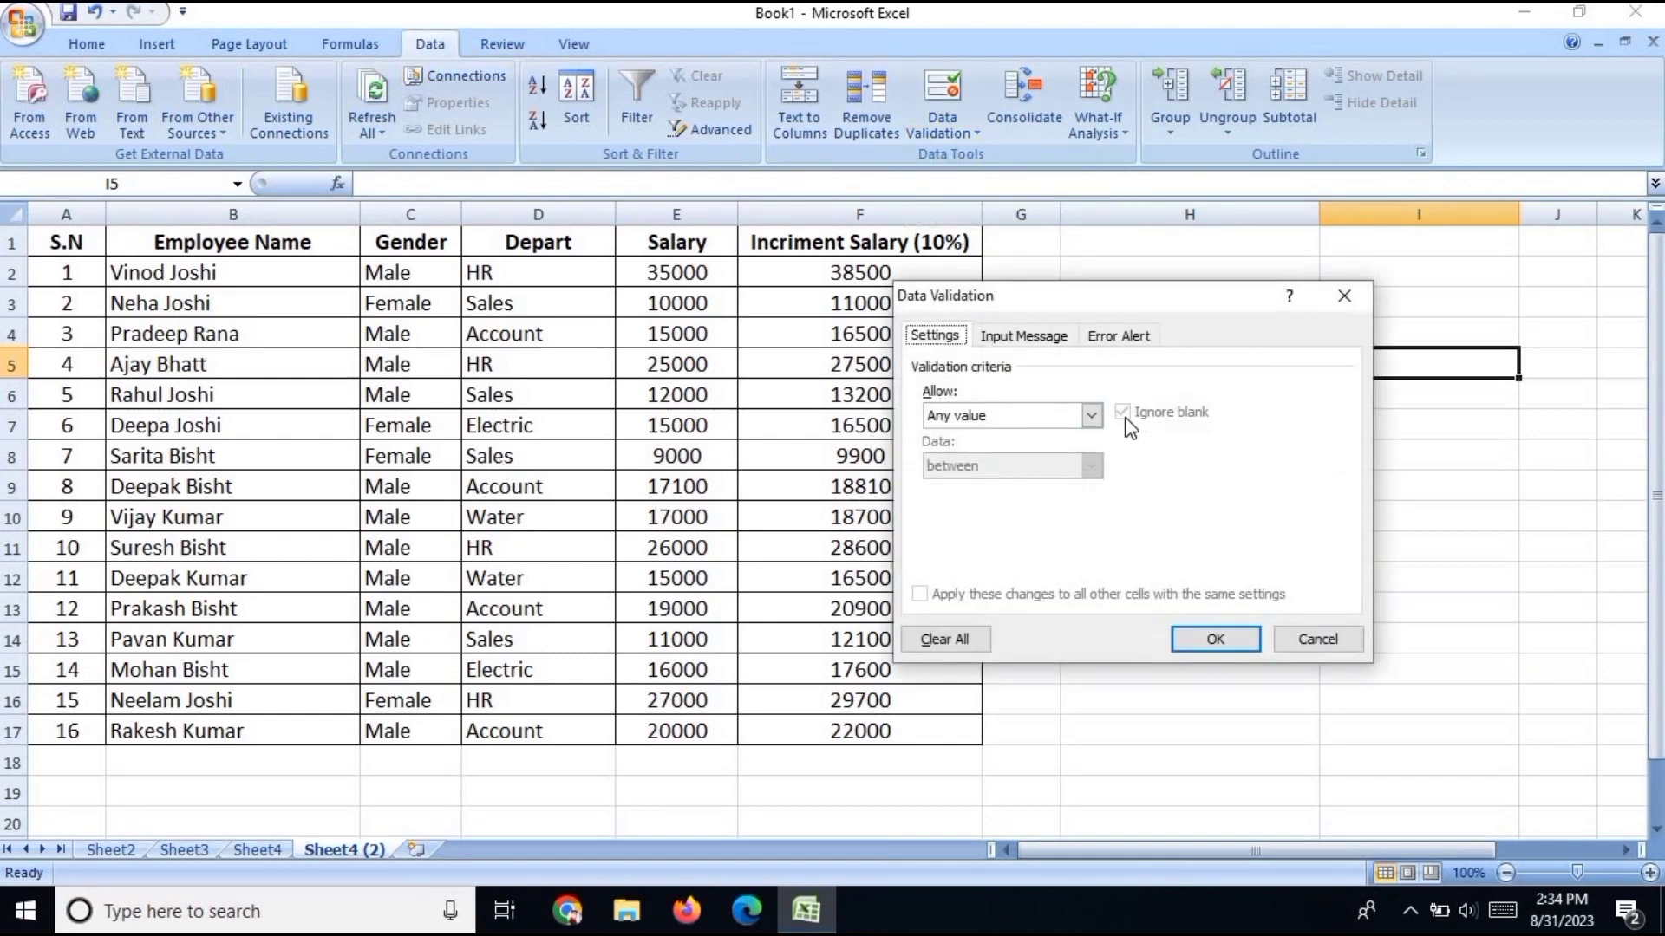
pyautogui.click(1091, 416)
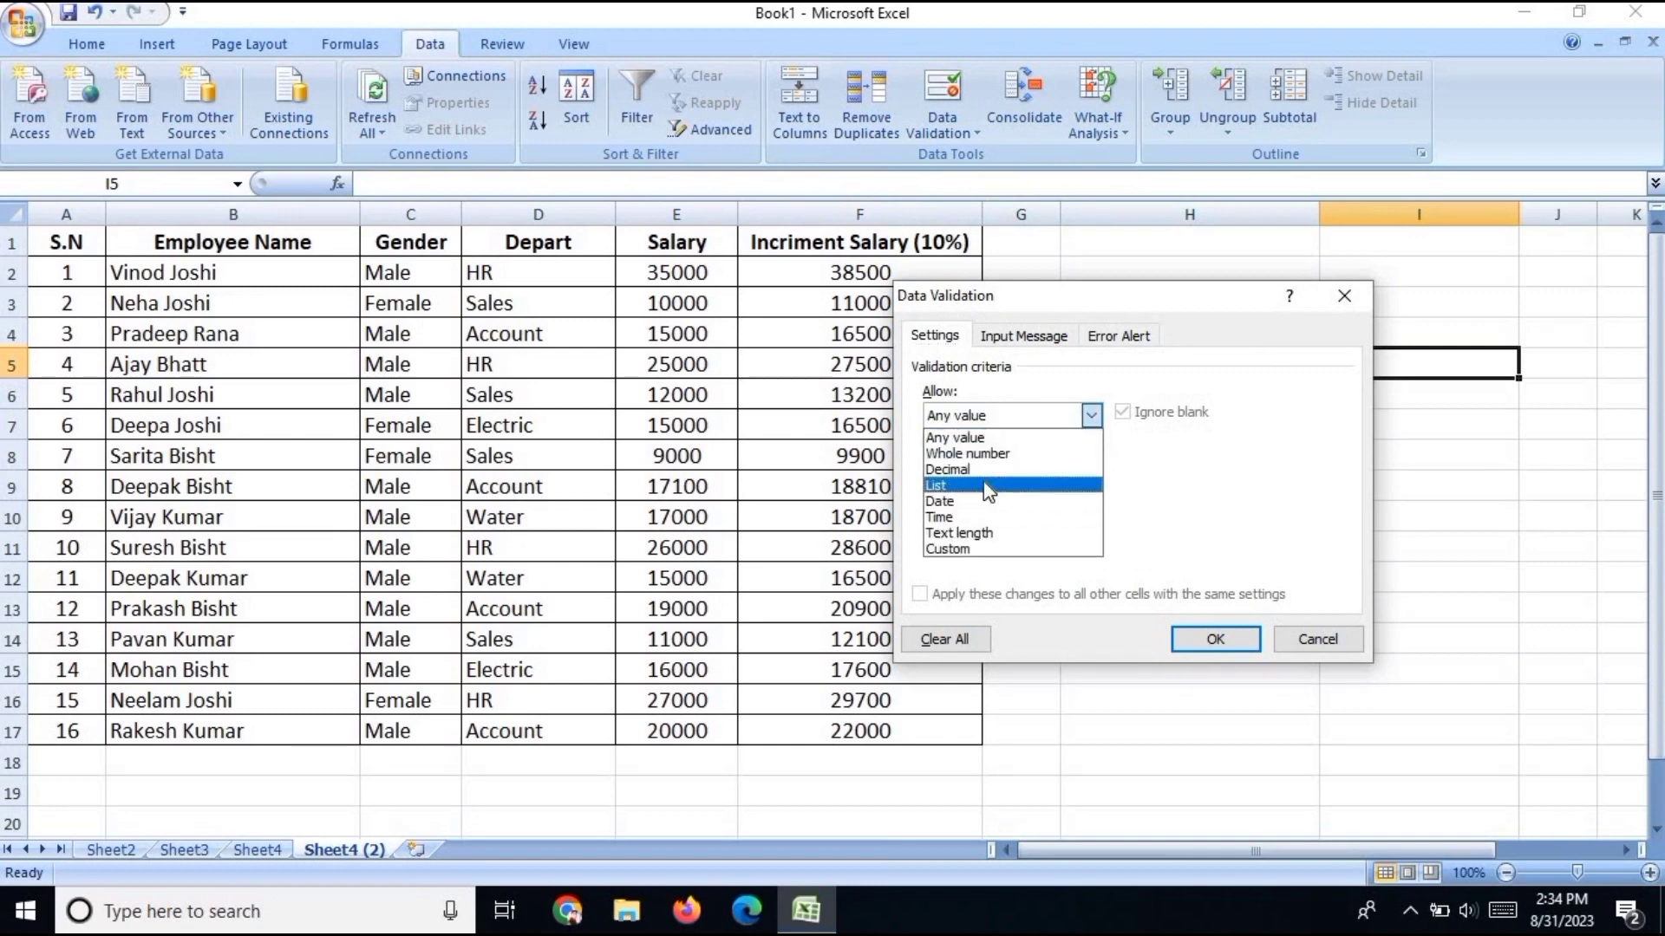
pyautogui.click(989, 483)
pyautogui.click(1190, 516)
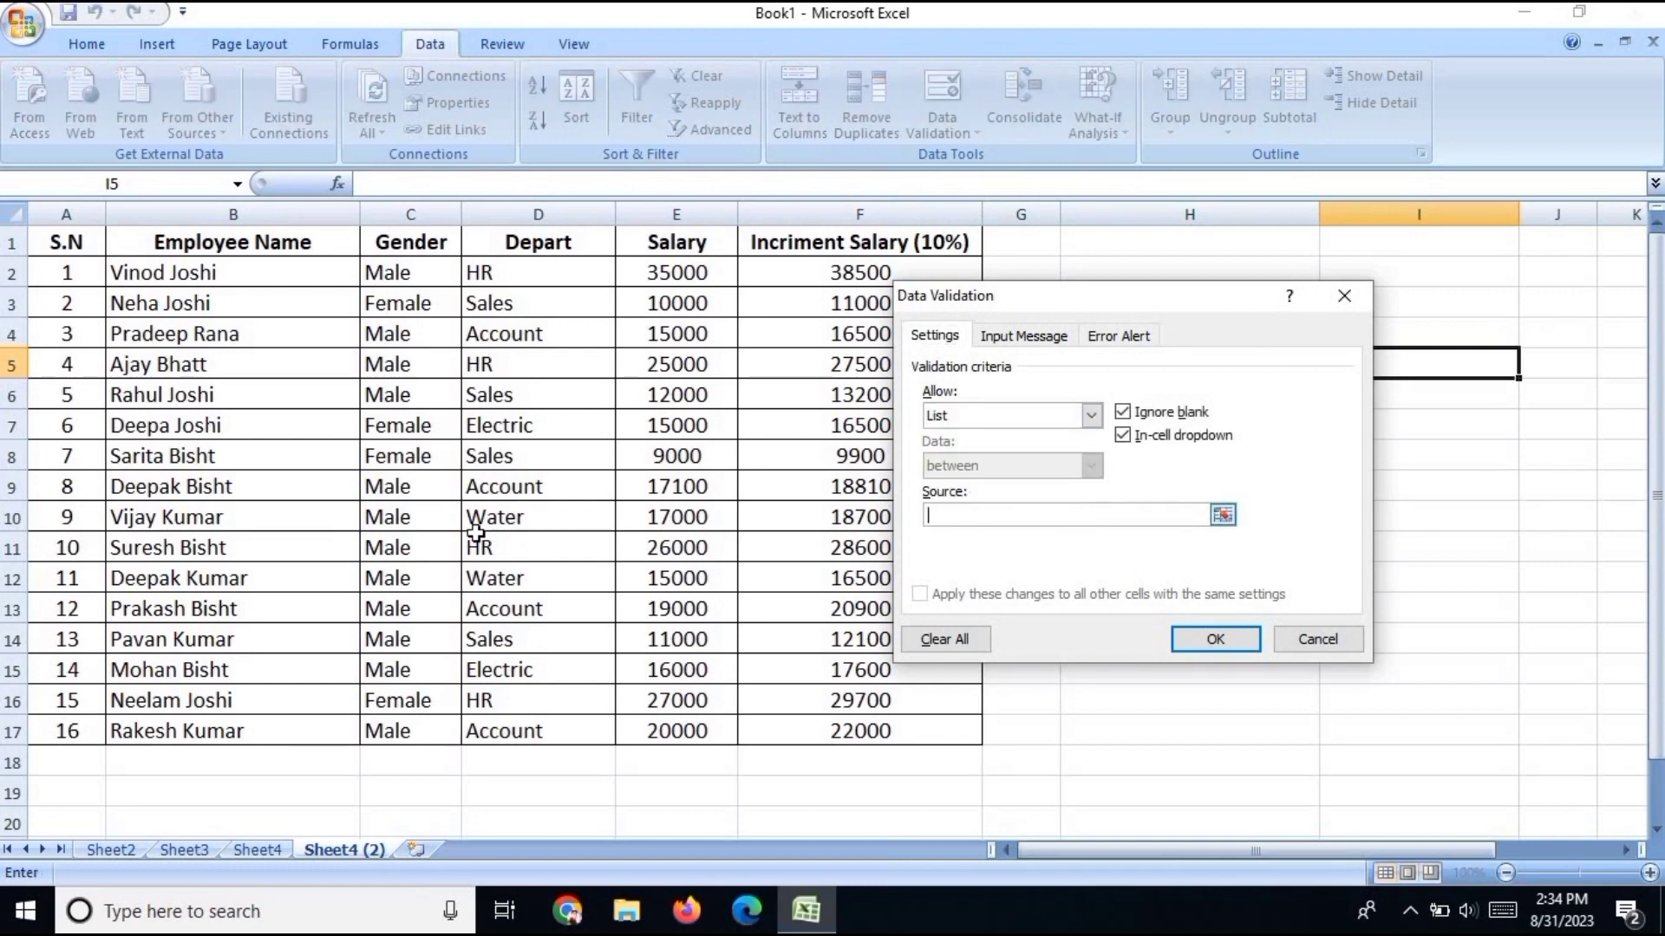
pyautogui.moveTo(236, 271); pyautogui.dragTo(280, 727)
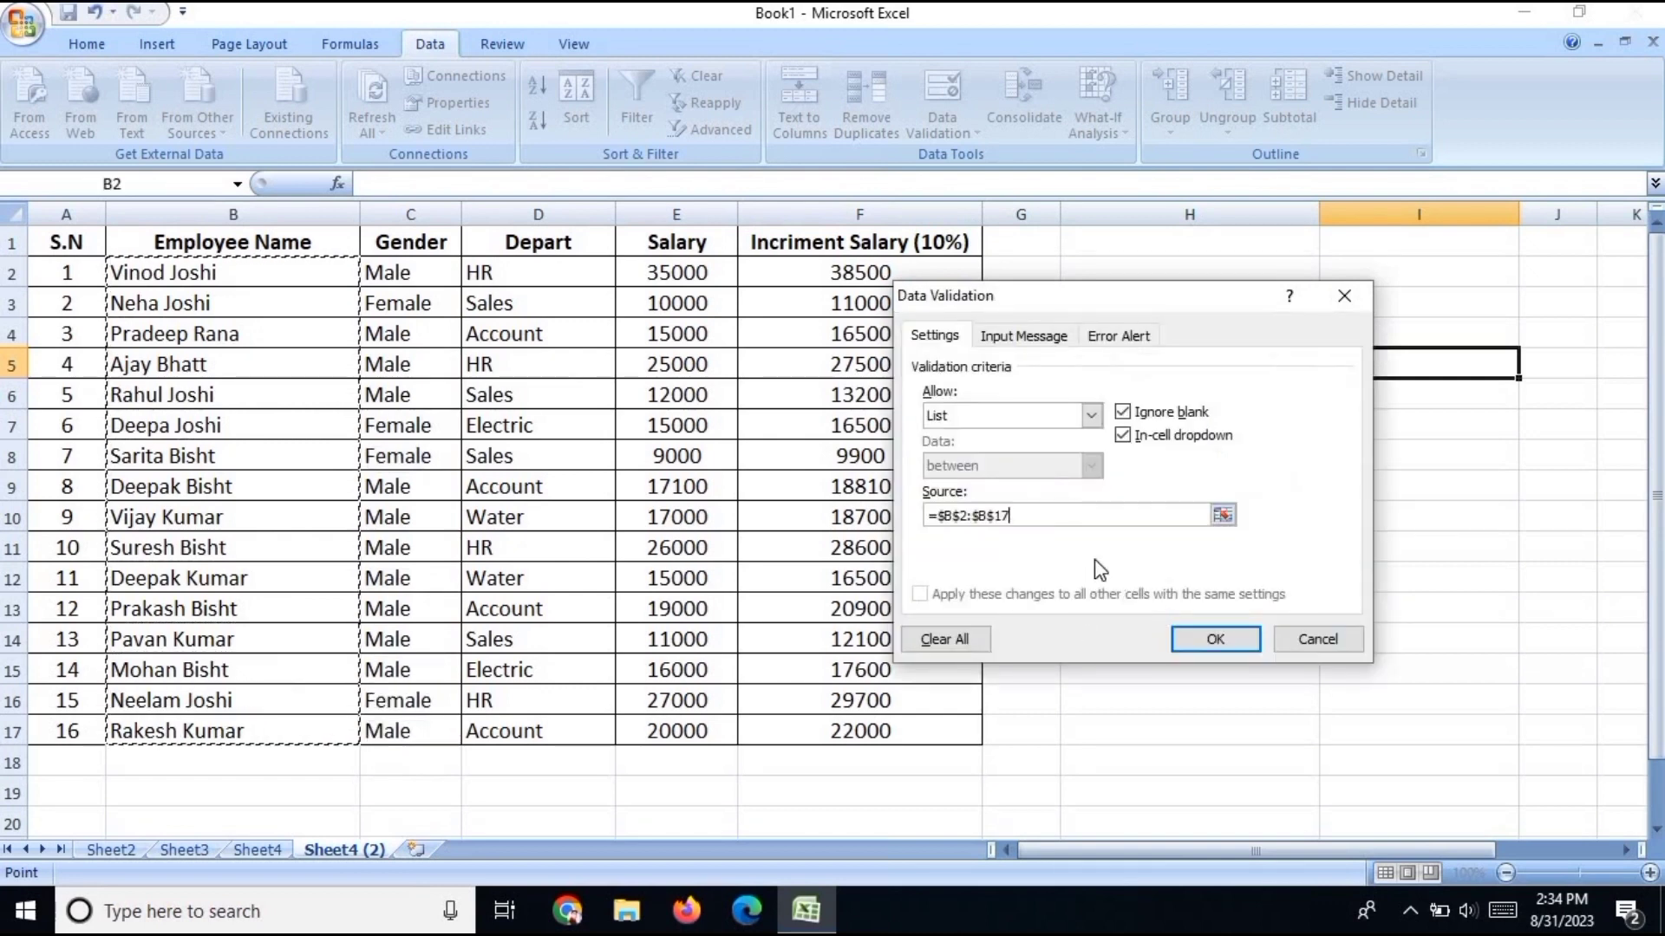
pyautogui.click(1212, 635)
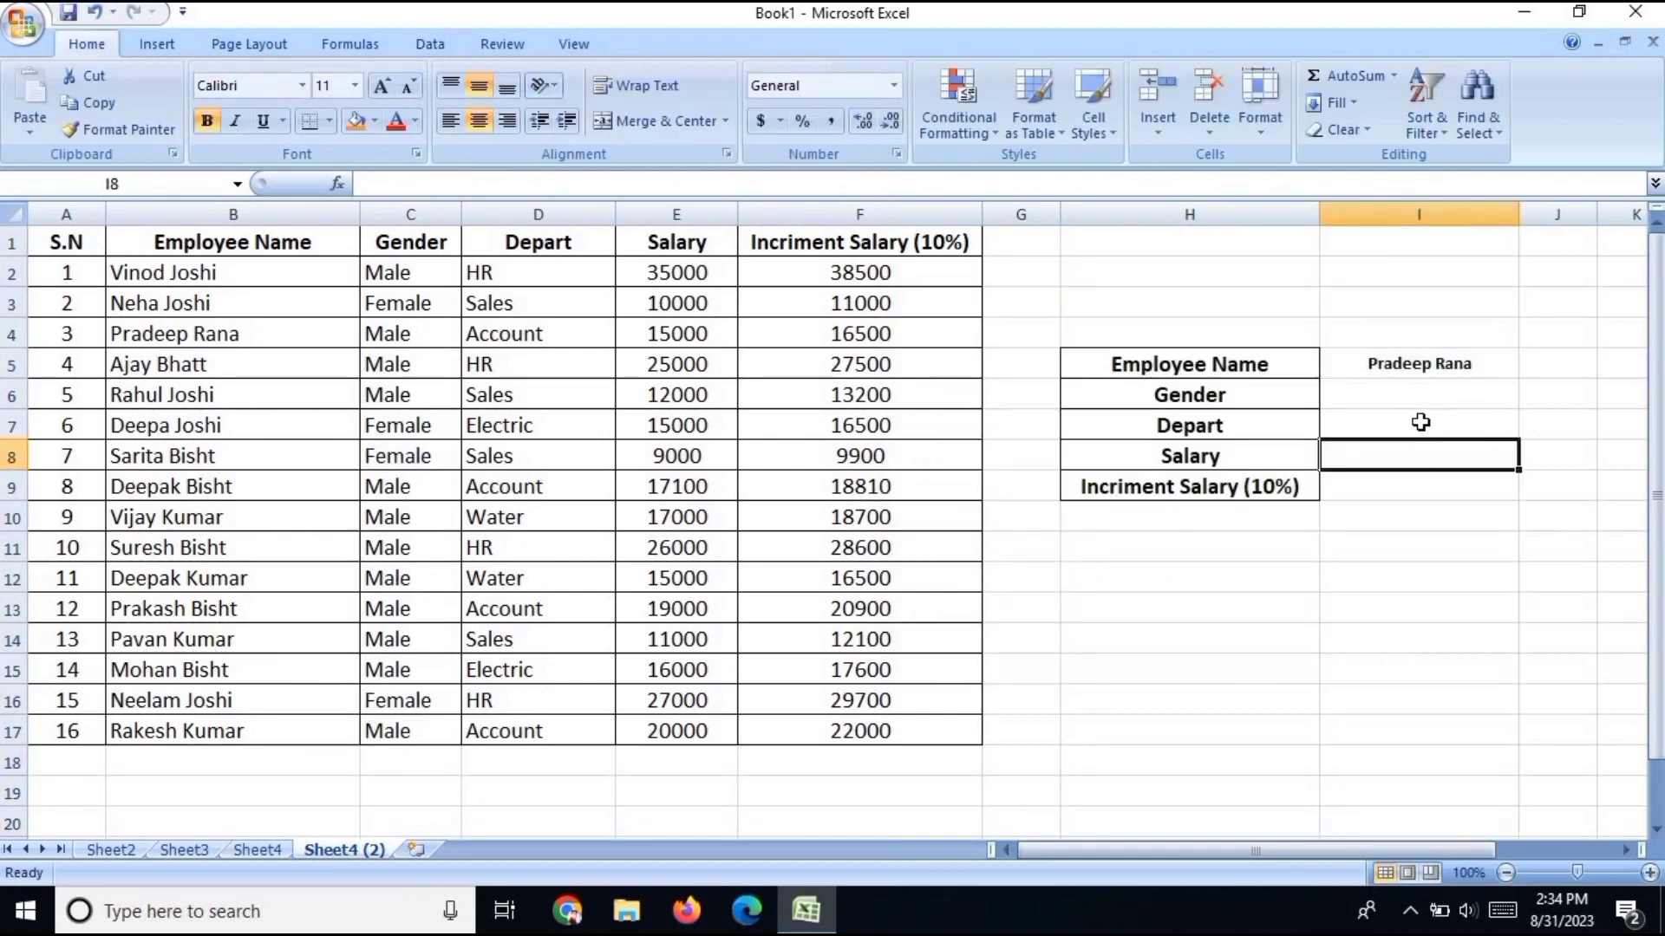
pyautogui.click(1413, 362)
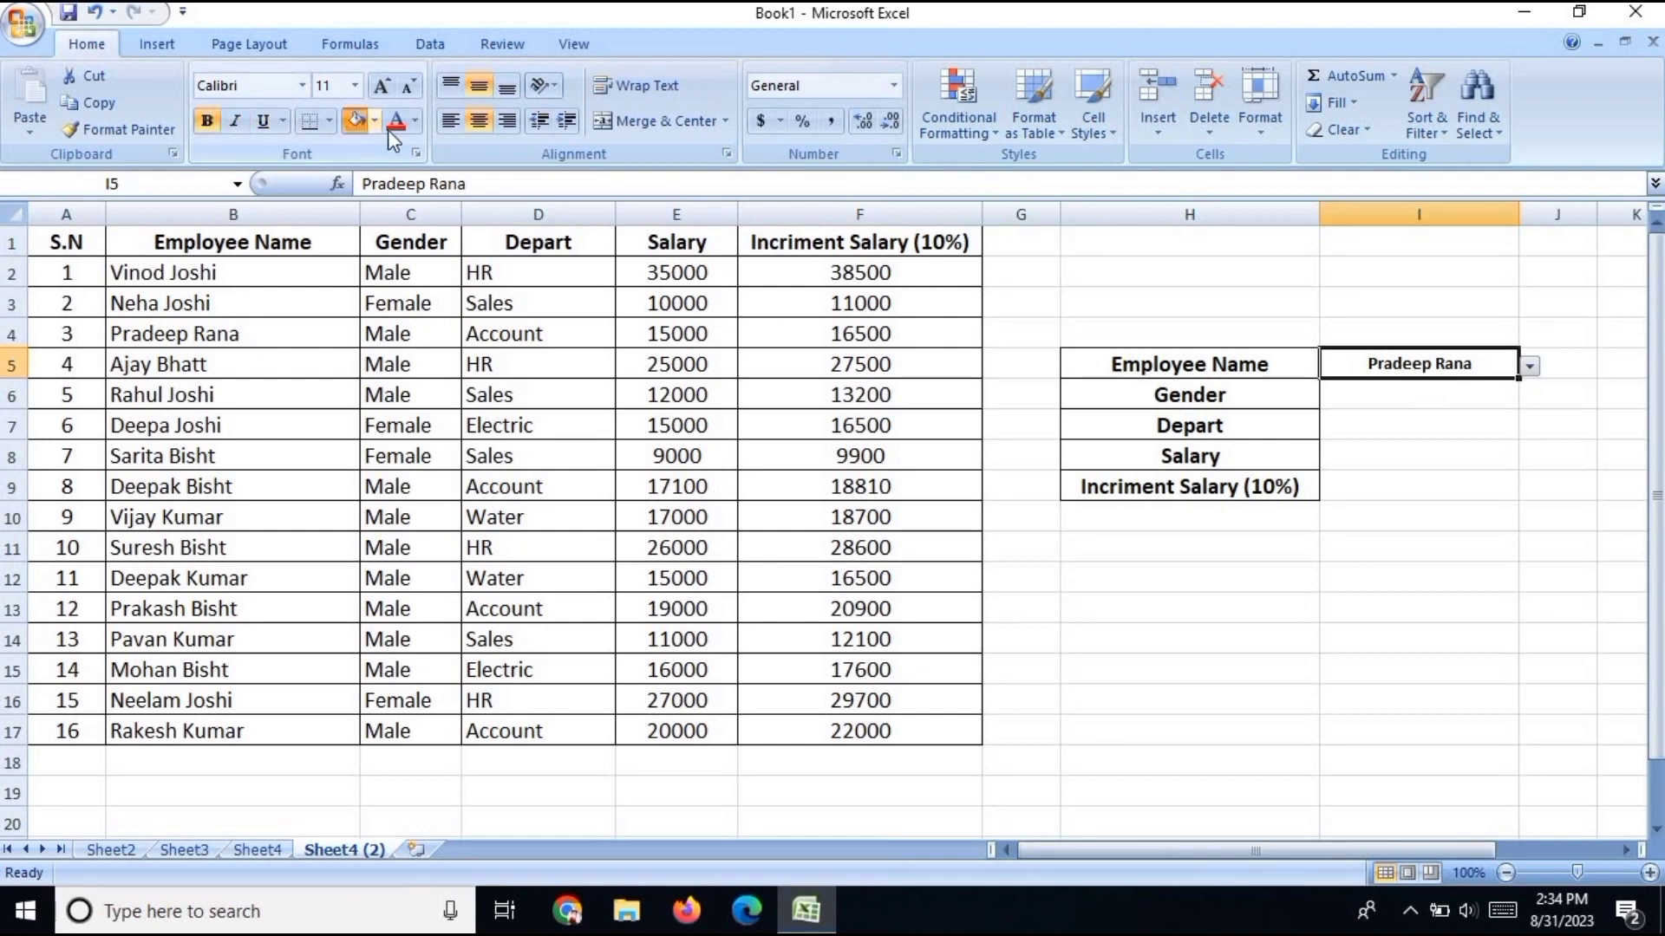
# Step: Begin a VLOOKUP formula in cell I6 with I5 as the lookup value and B1:F17 as the table array
pyautogui.click(1422, 398)
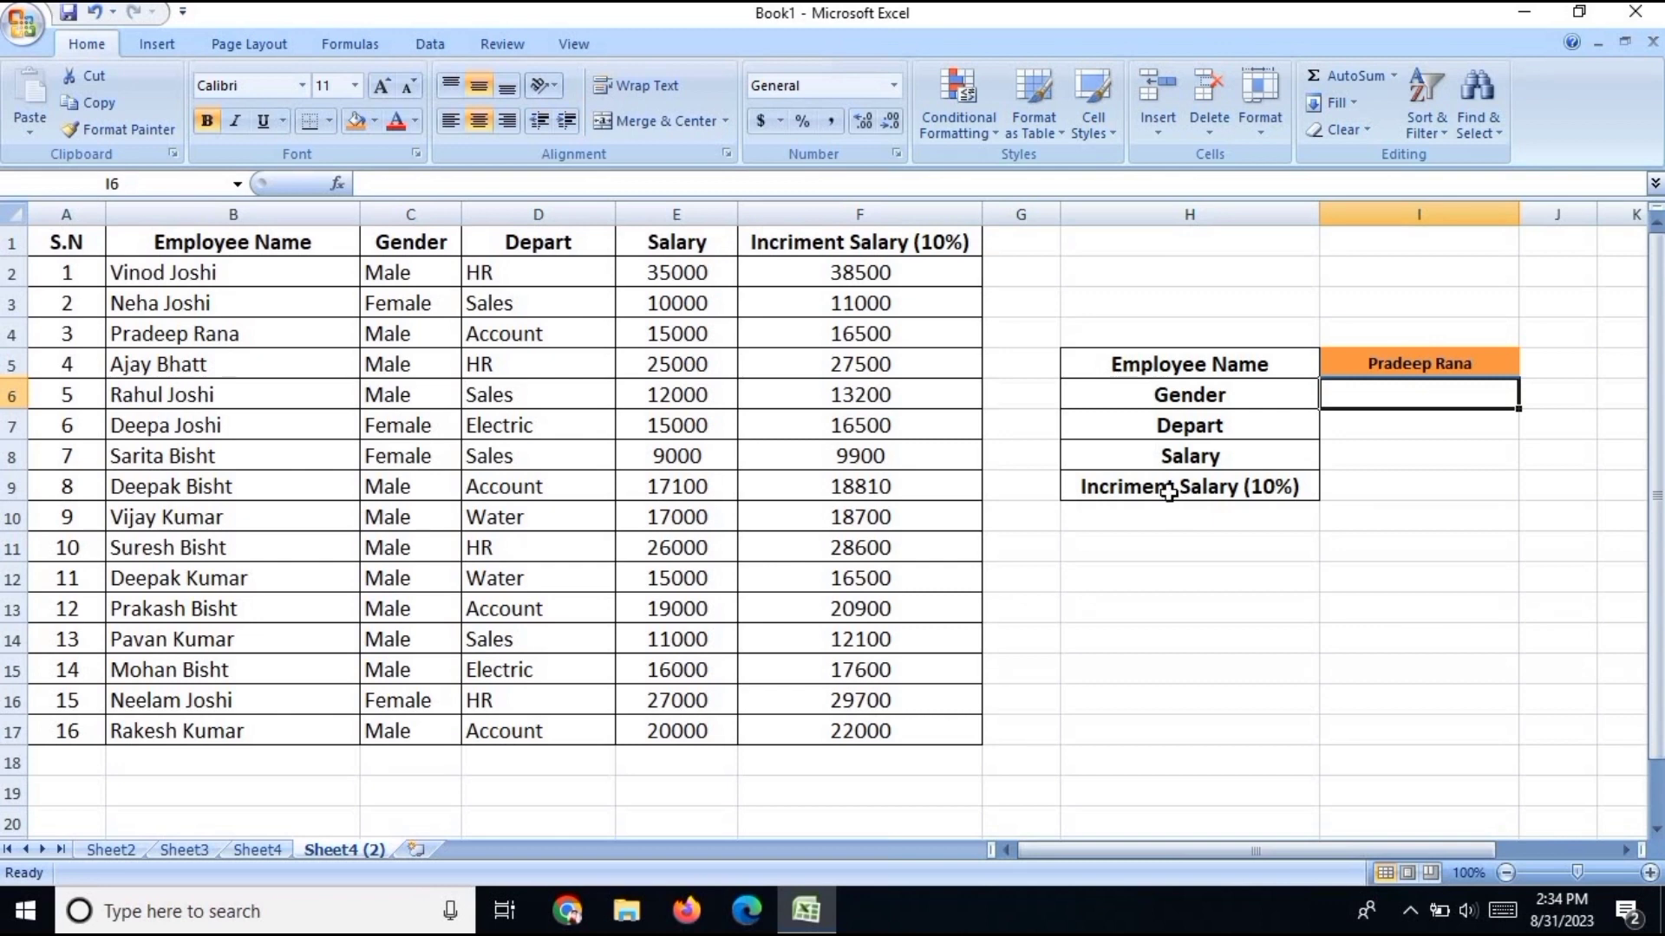
pyautogui.press('BackSpace')
pyautogui.write('=v')
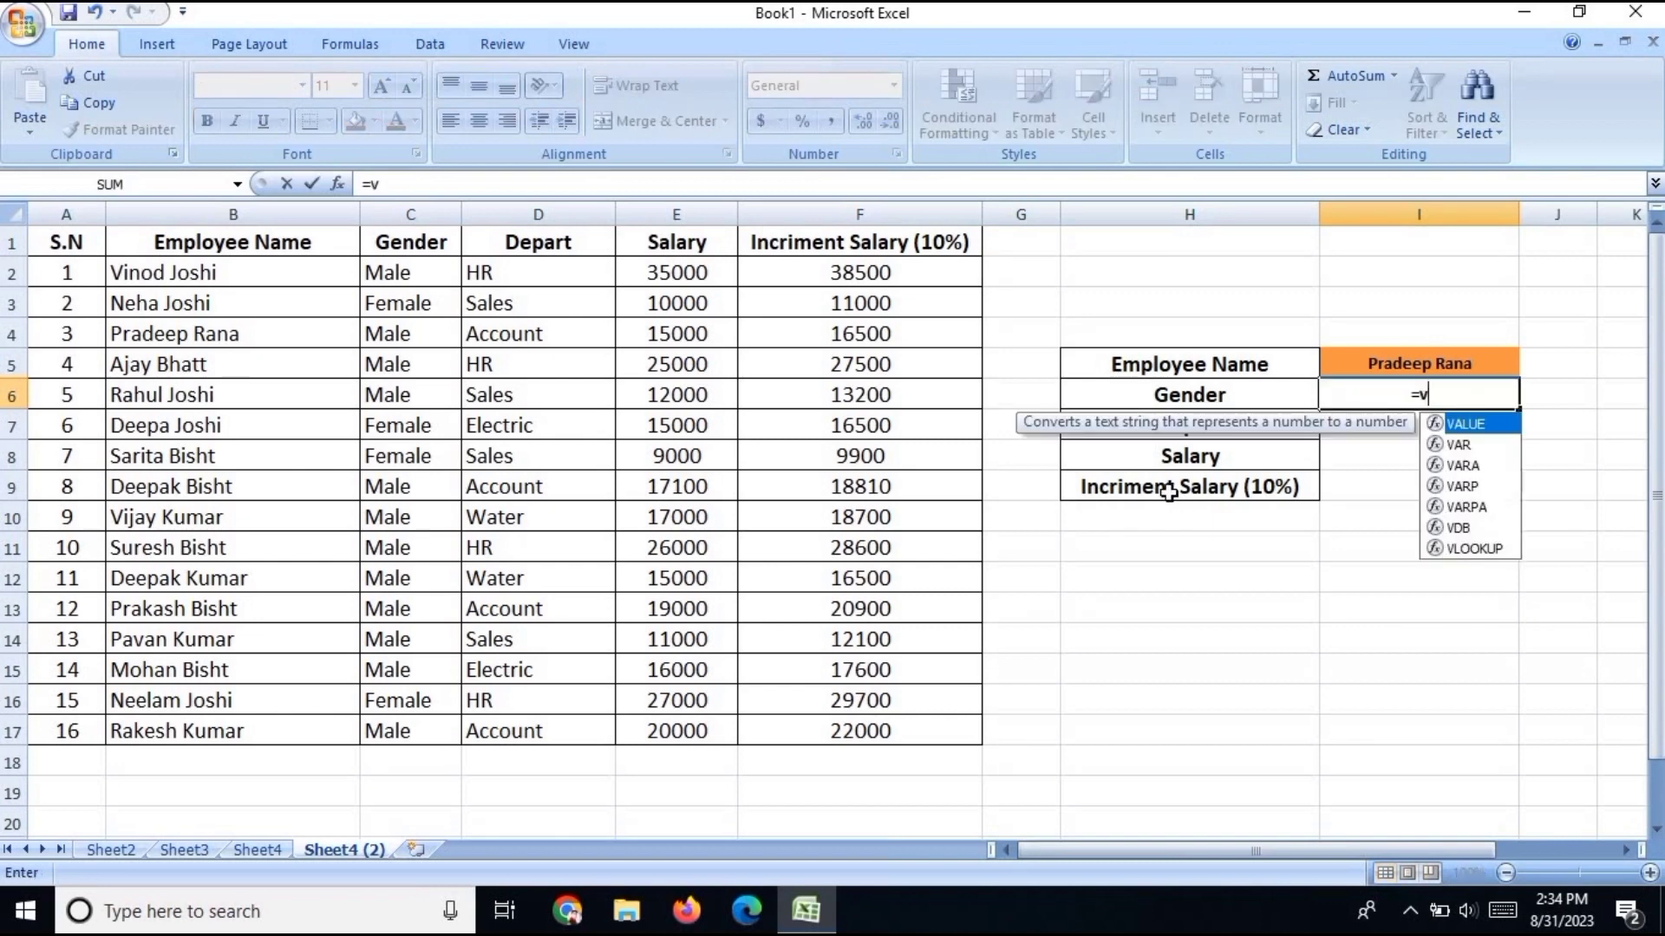
pyautogui.write('lookup')
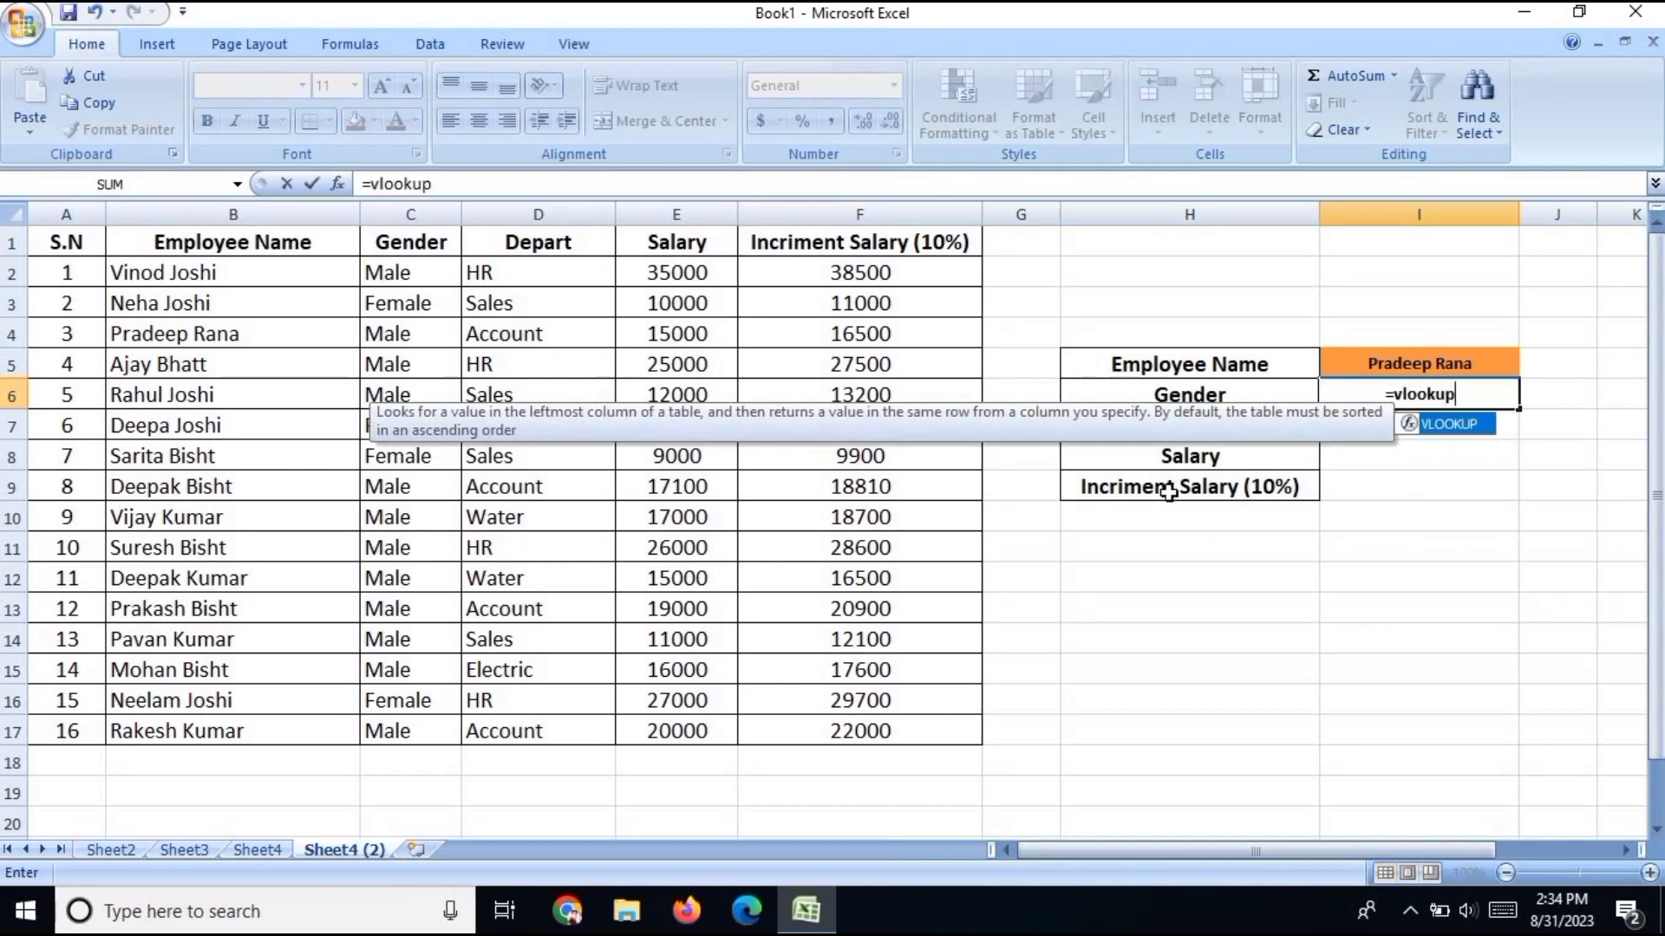
pyautogui.write('(')
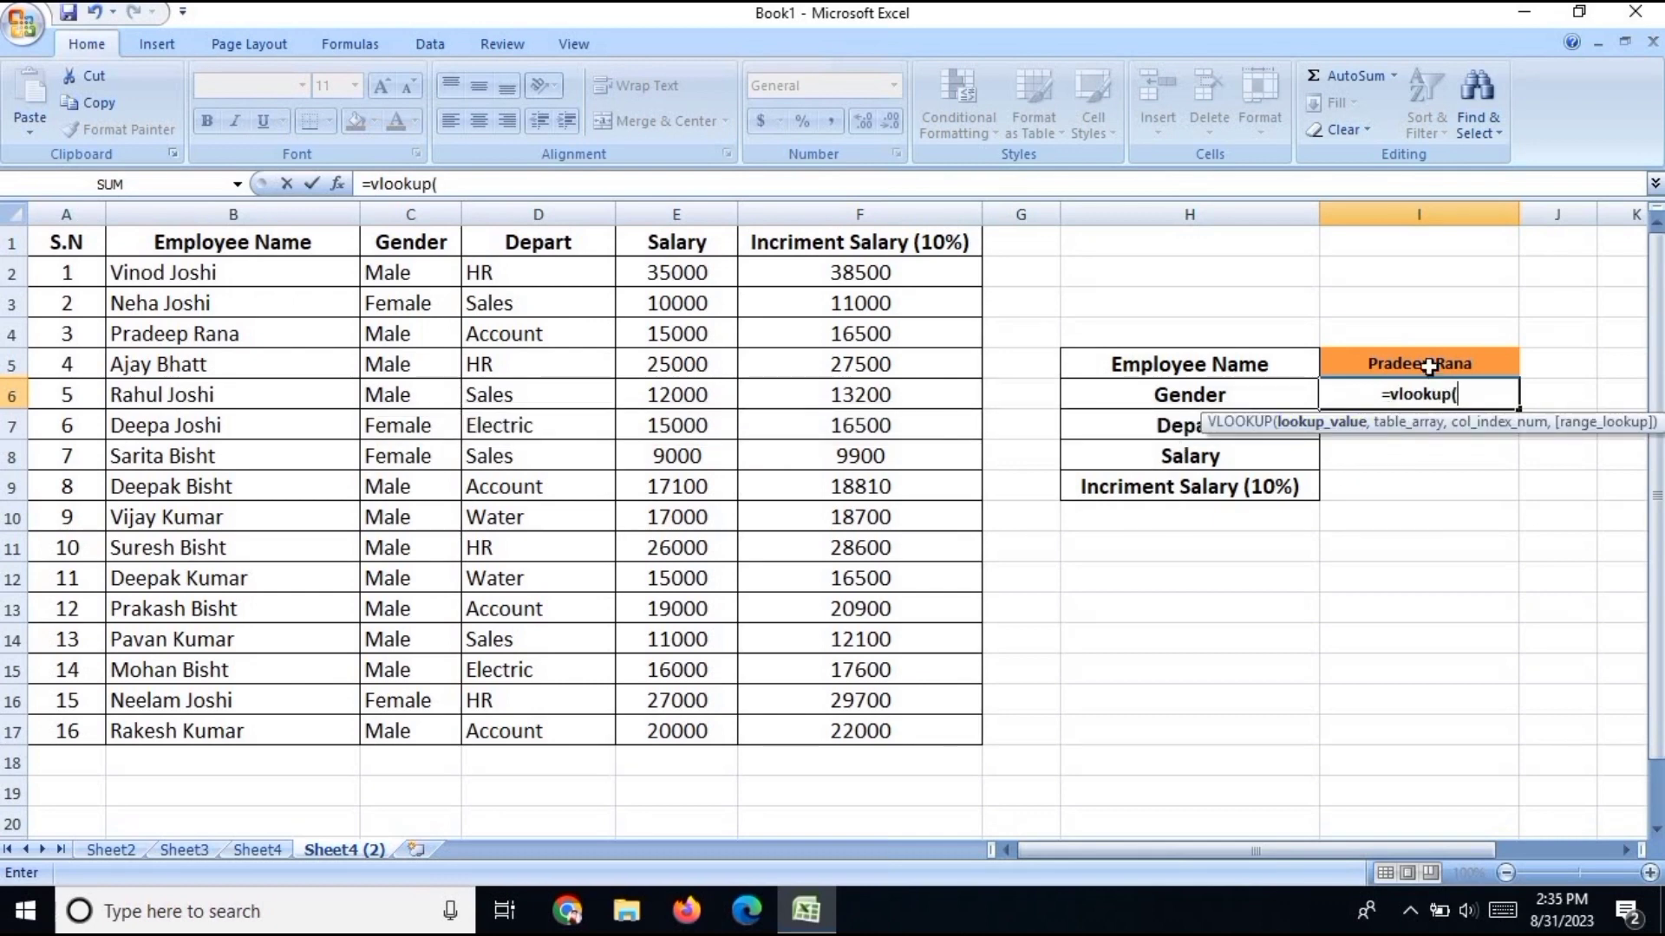
pyautogui.click(1429, 365)
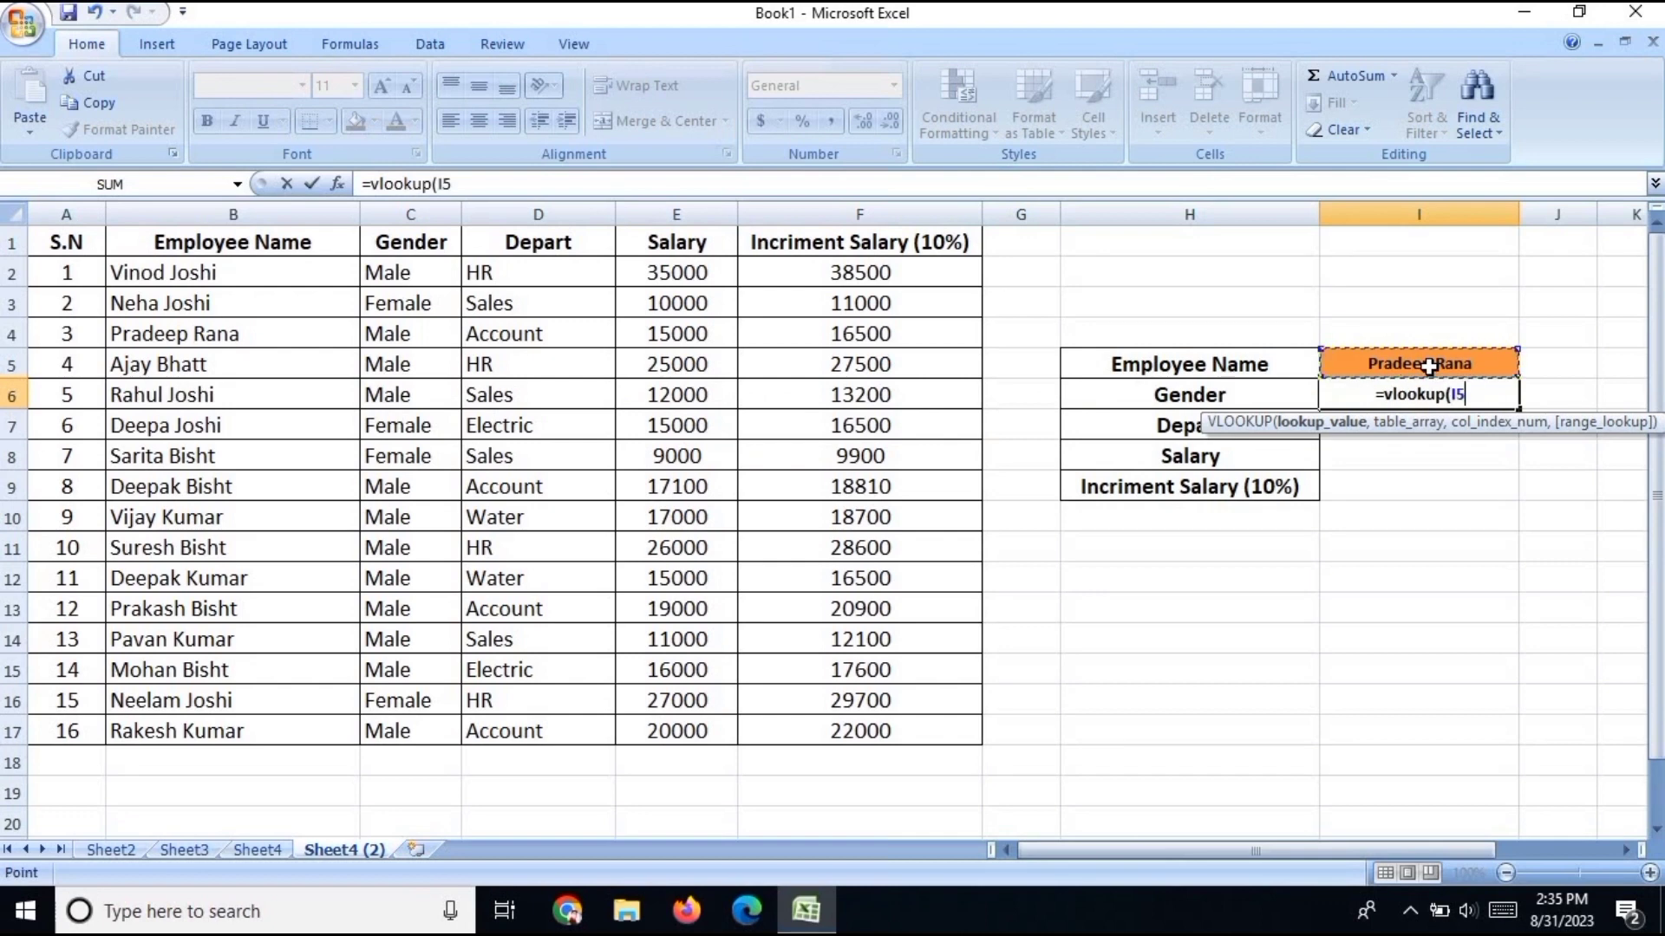
pyautogui.write(',')
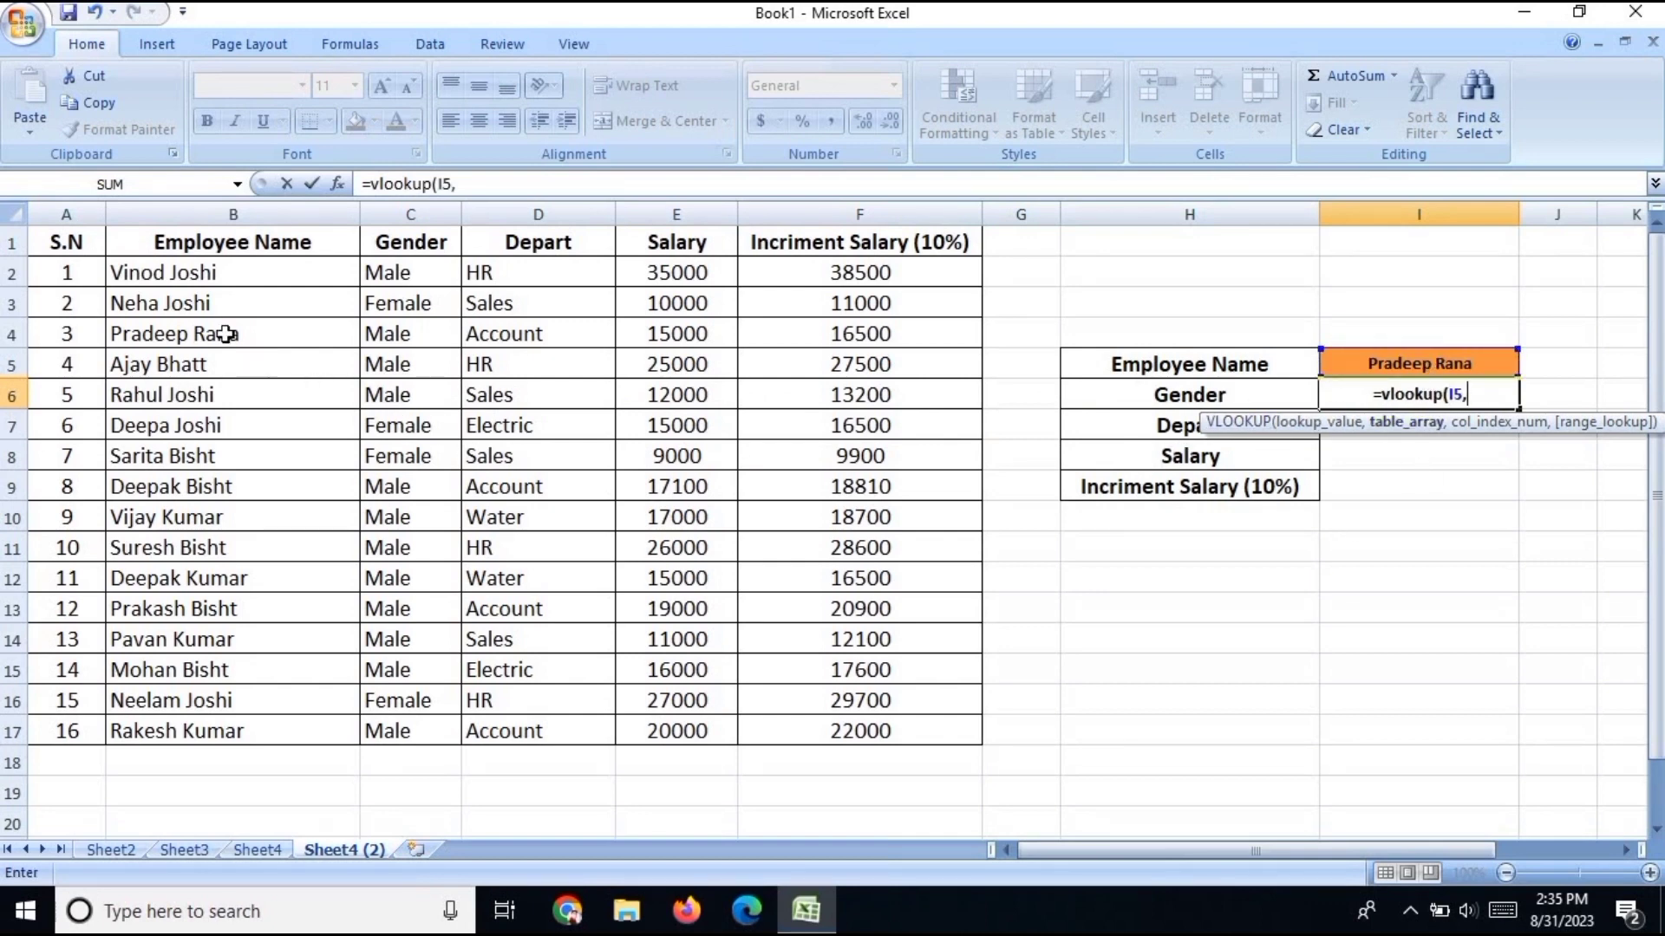
pyautogui.moveTo(209, 245); pyautogui.dragTo(841, 721)
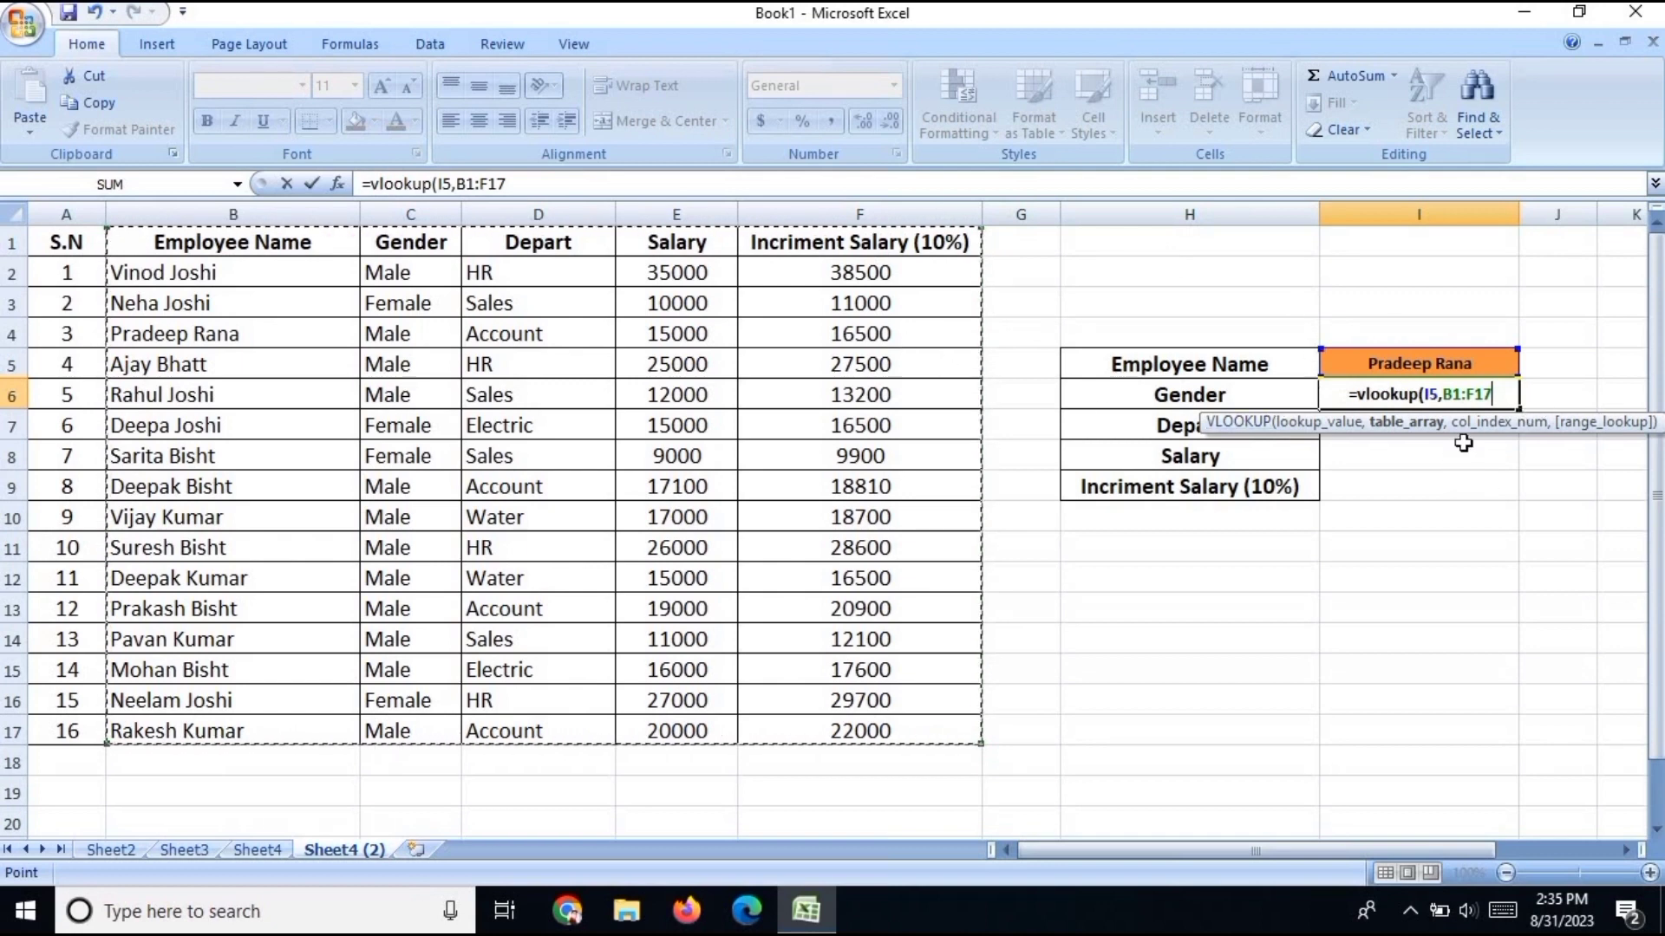
pyautogui.write(',')
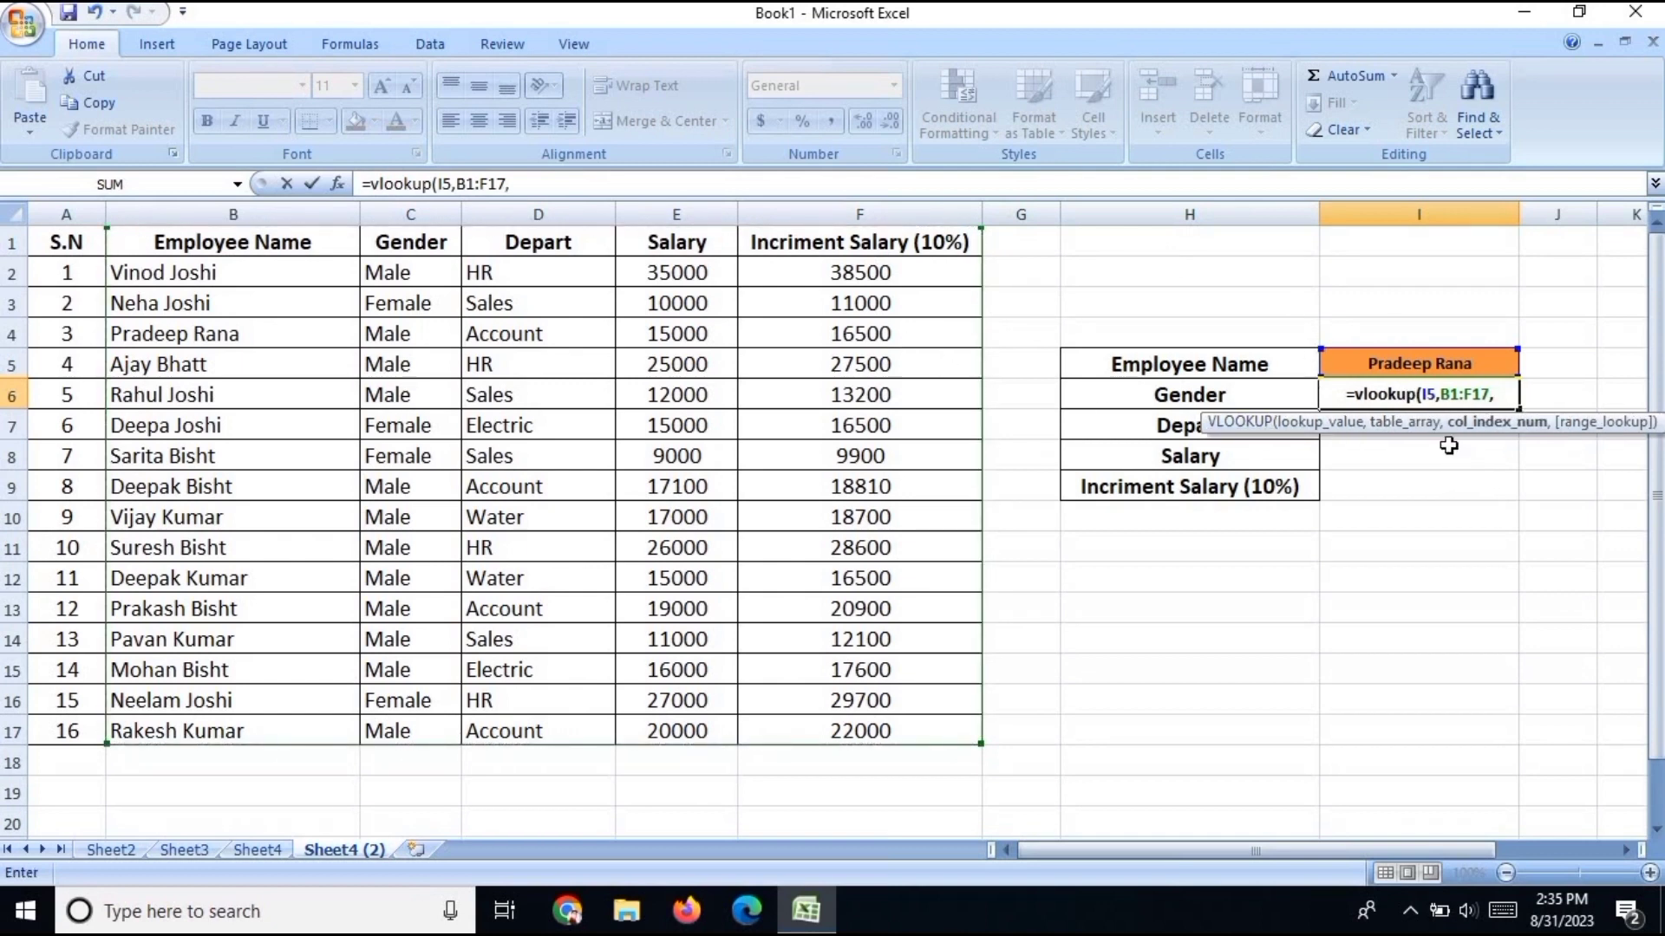
# Step: Complete the I6 formula with MATCH(H6,B1:F1,0) as the column index and 0 as the range lookup
pyautogui.write('m')
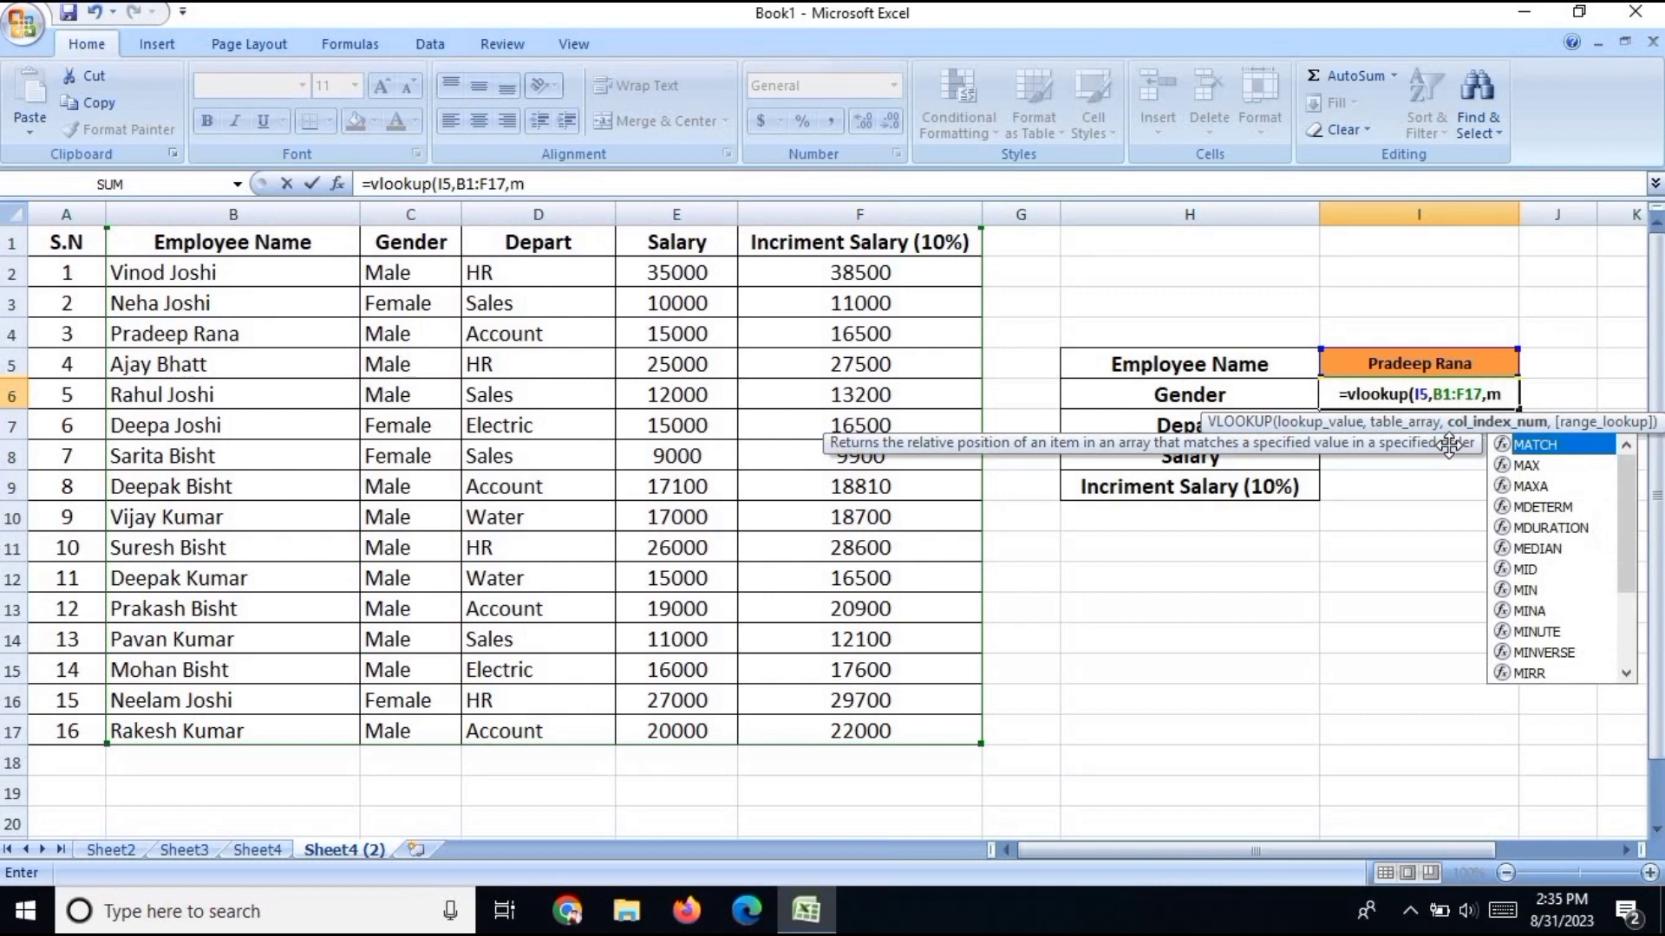
pyautogui.write('atch(')
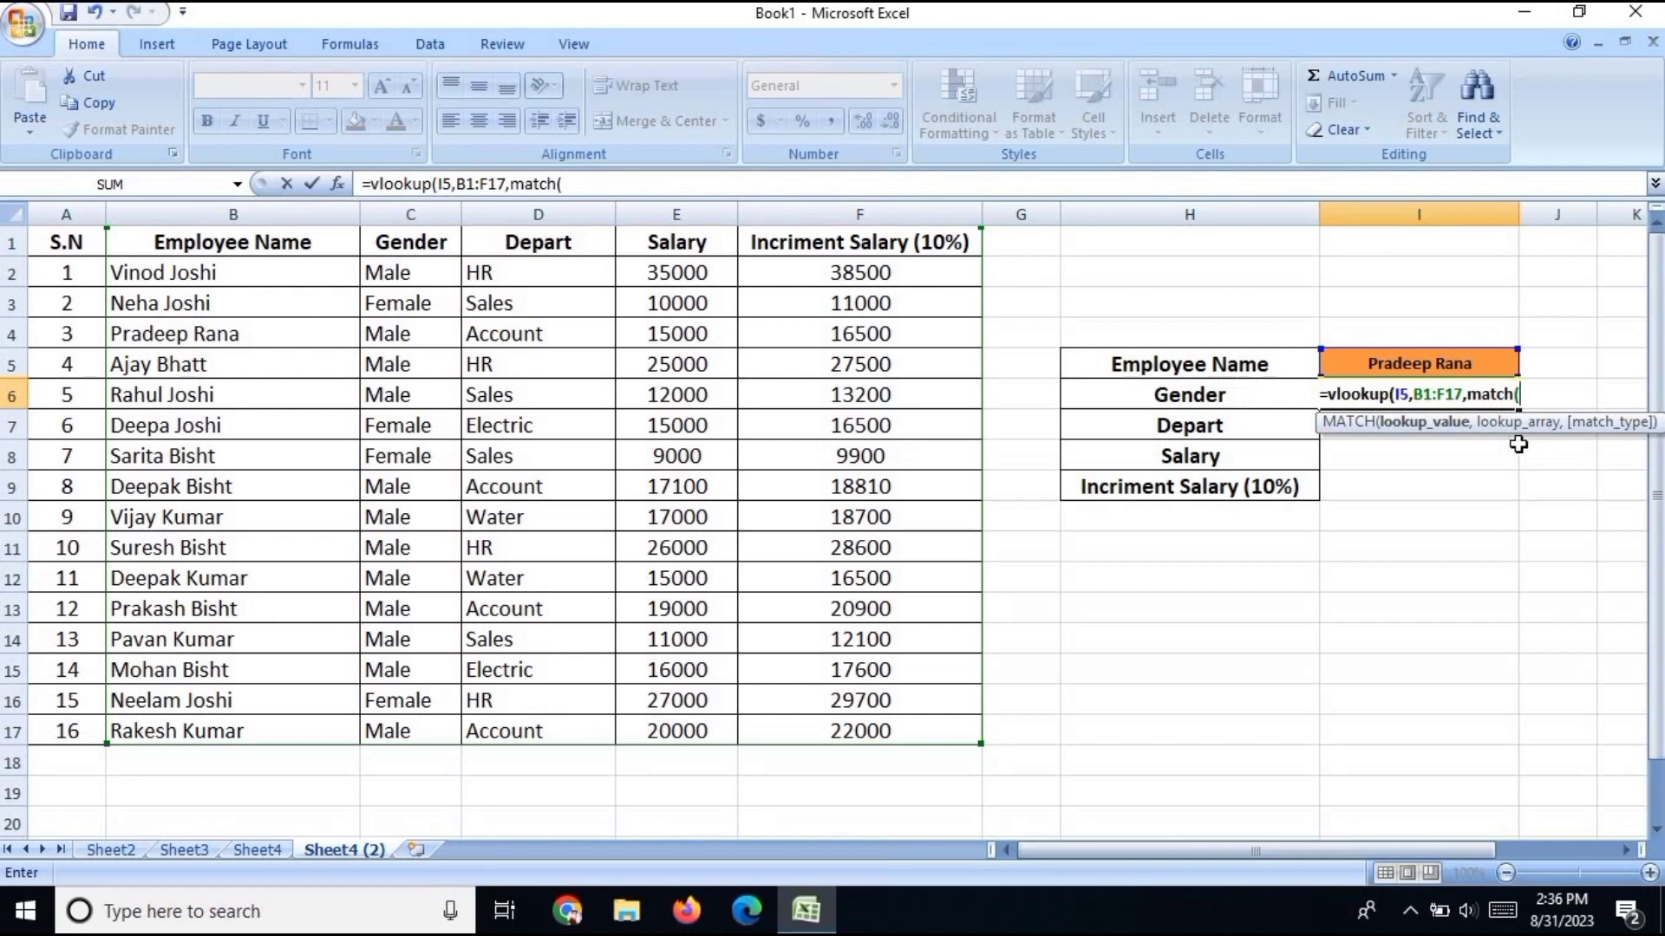
pyautogui.click(1222, 398)
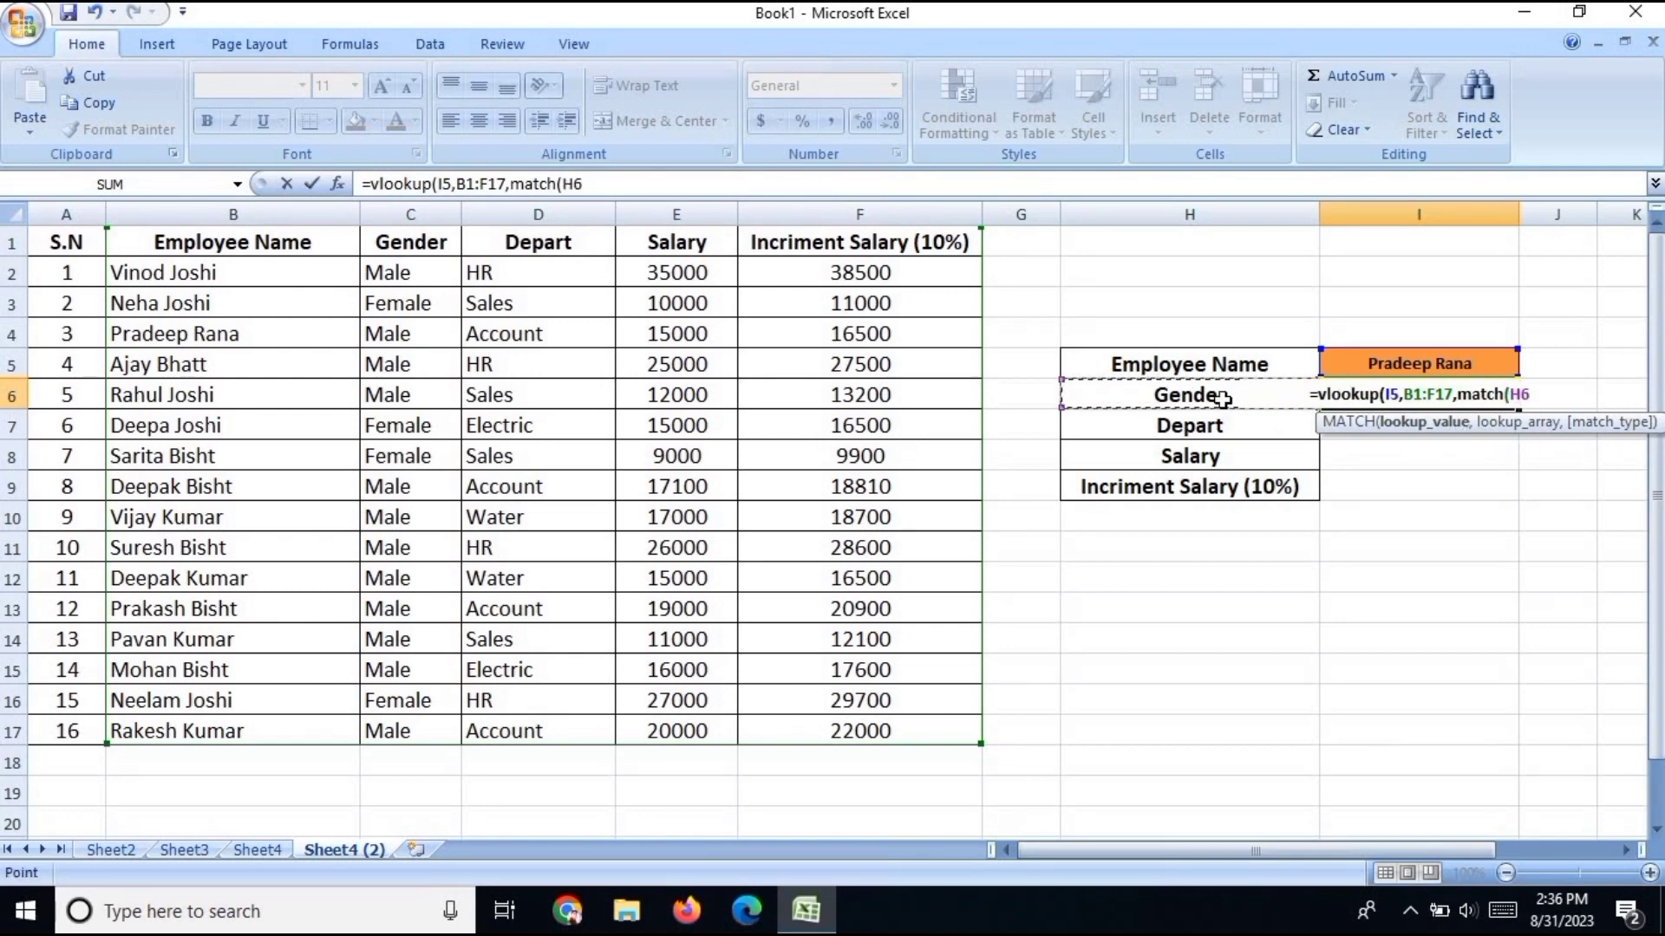
pyautogui.write(',')
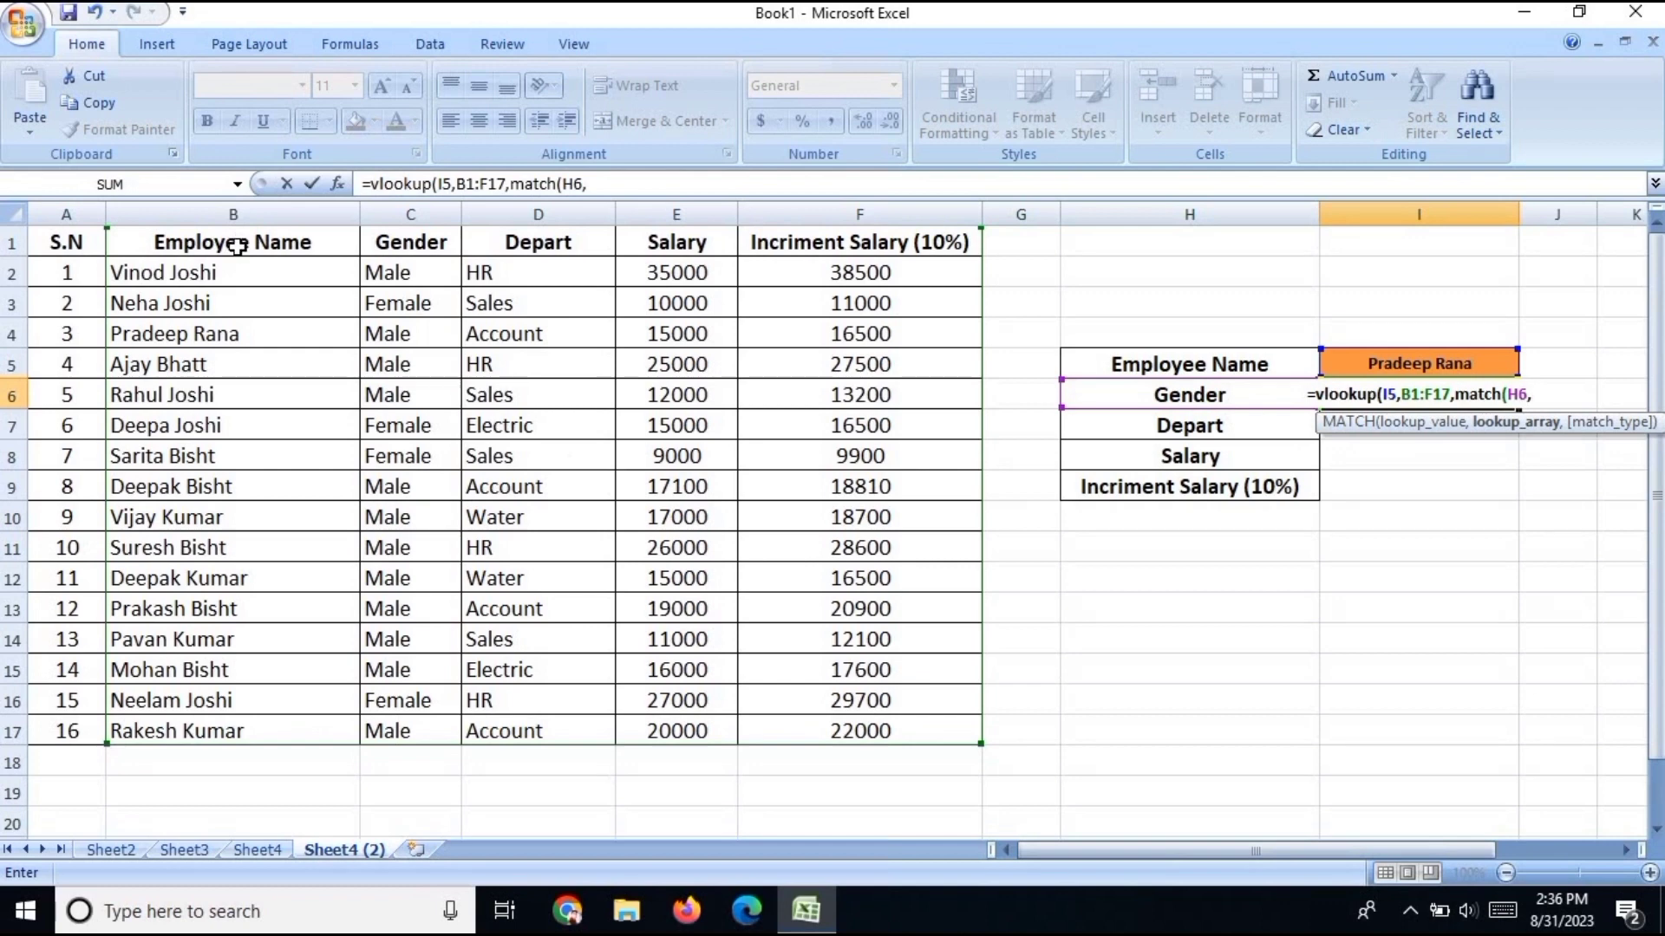
pyautogui.moveTo(242, 245); pyautogui.dragTo(908, 258)
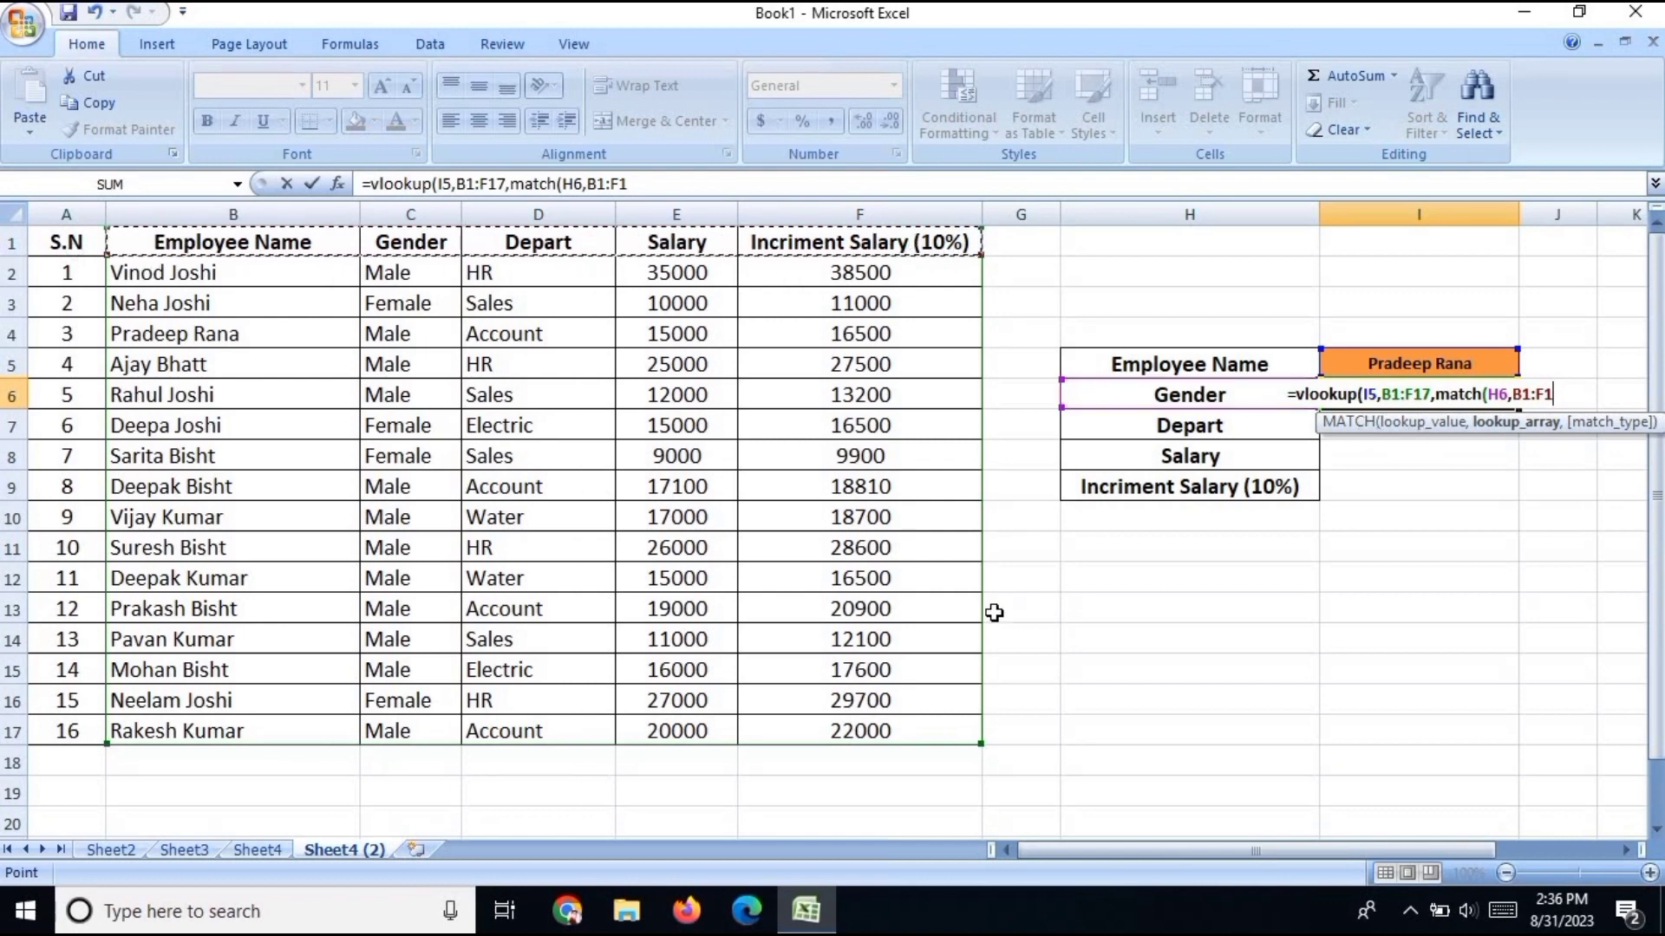
pyautogui.write(',')
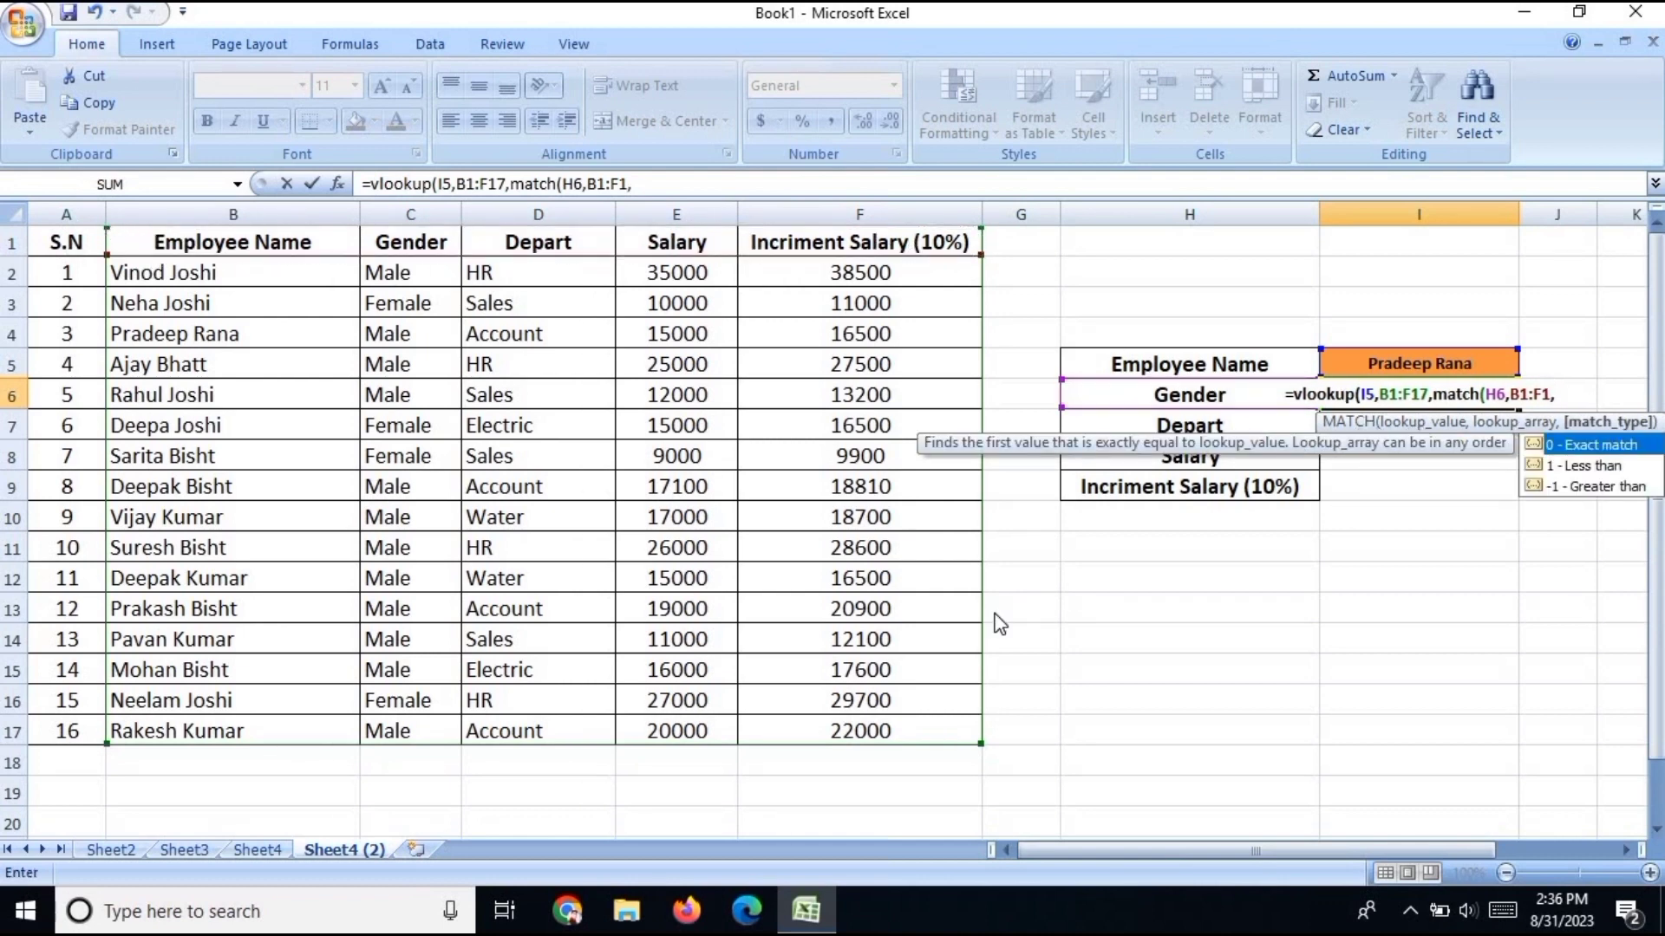
pyautogui.write('0')
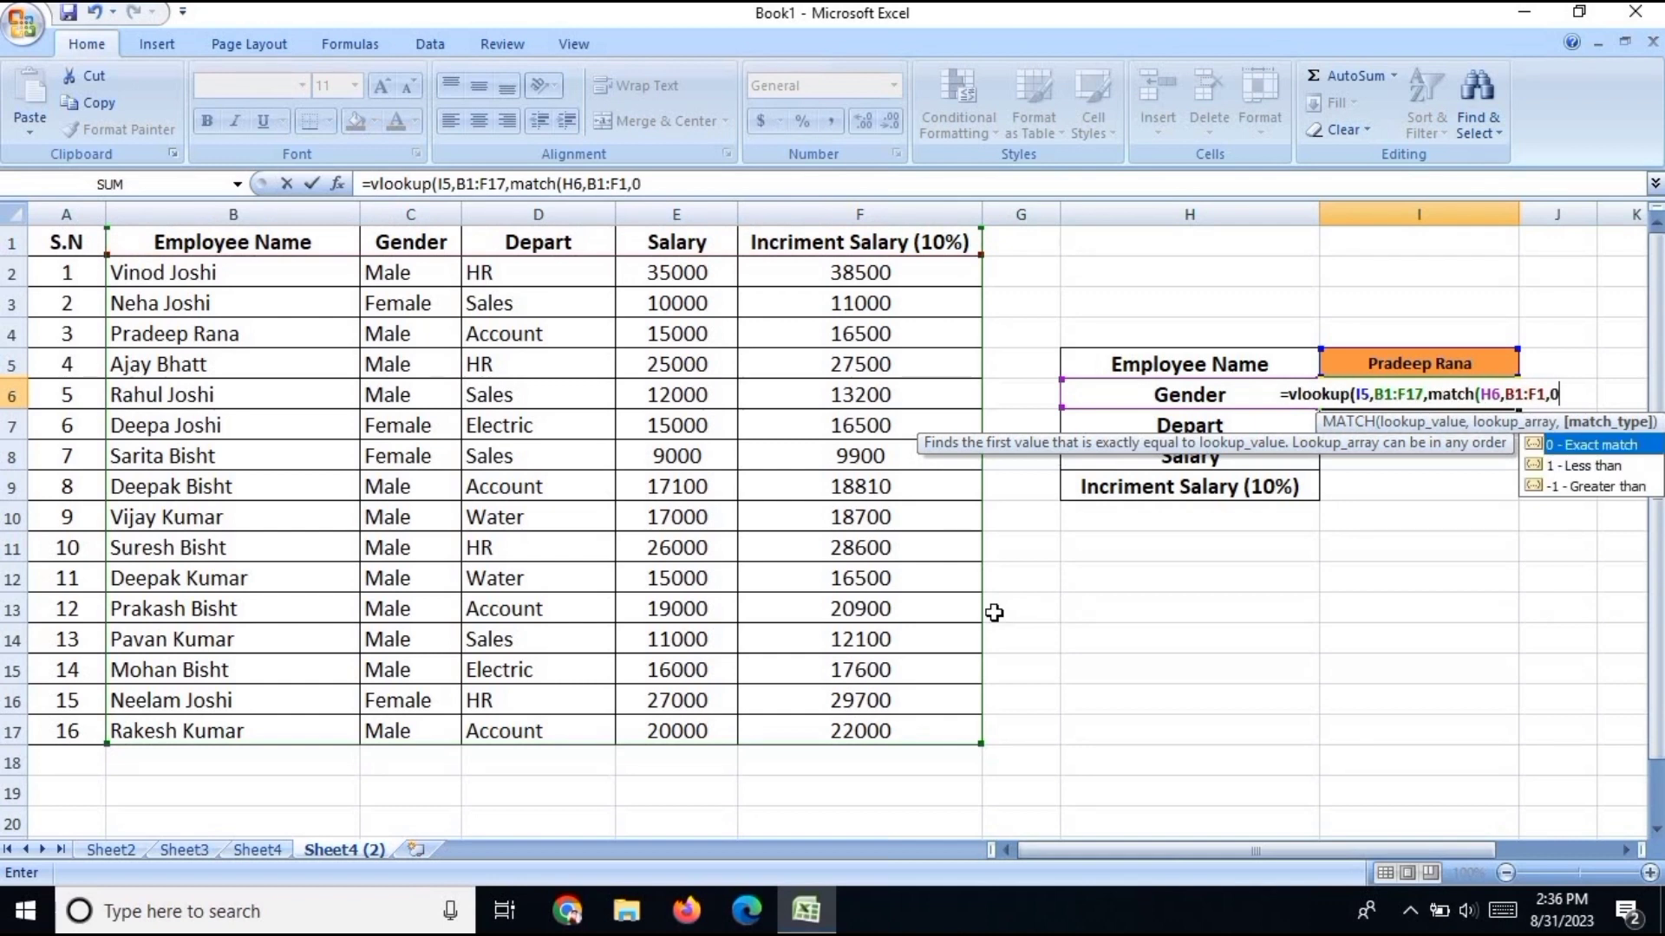
pyautogui.write(')')
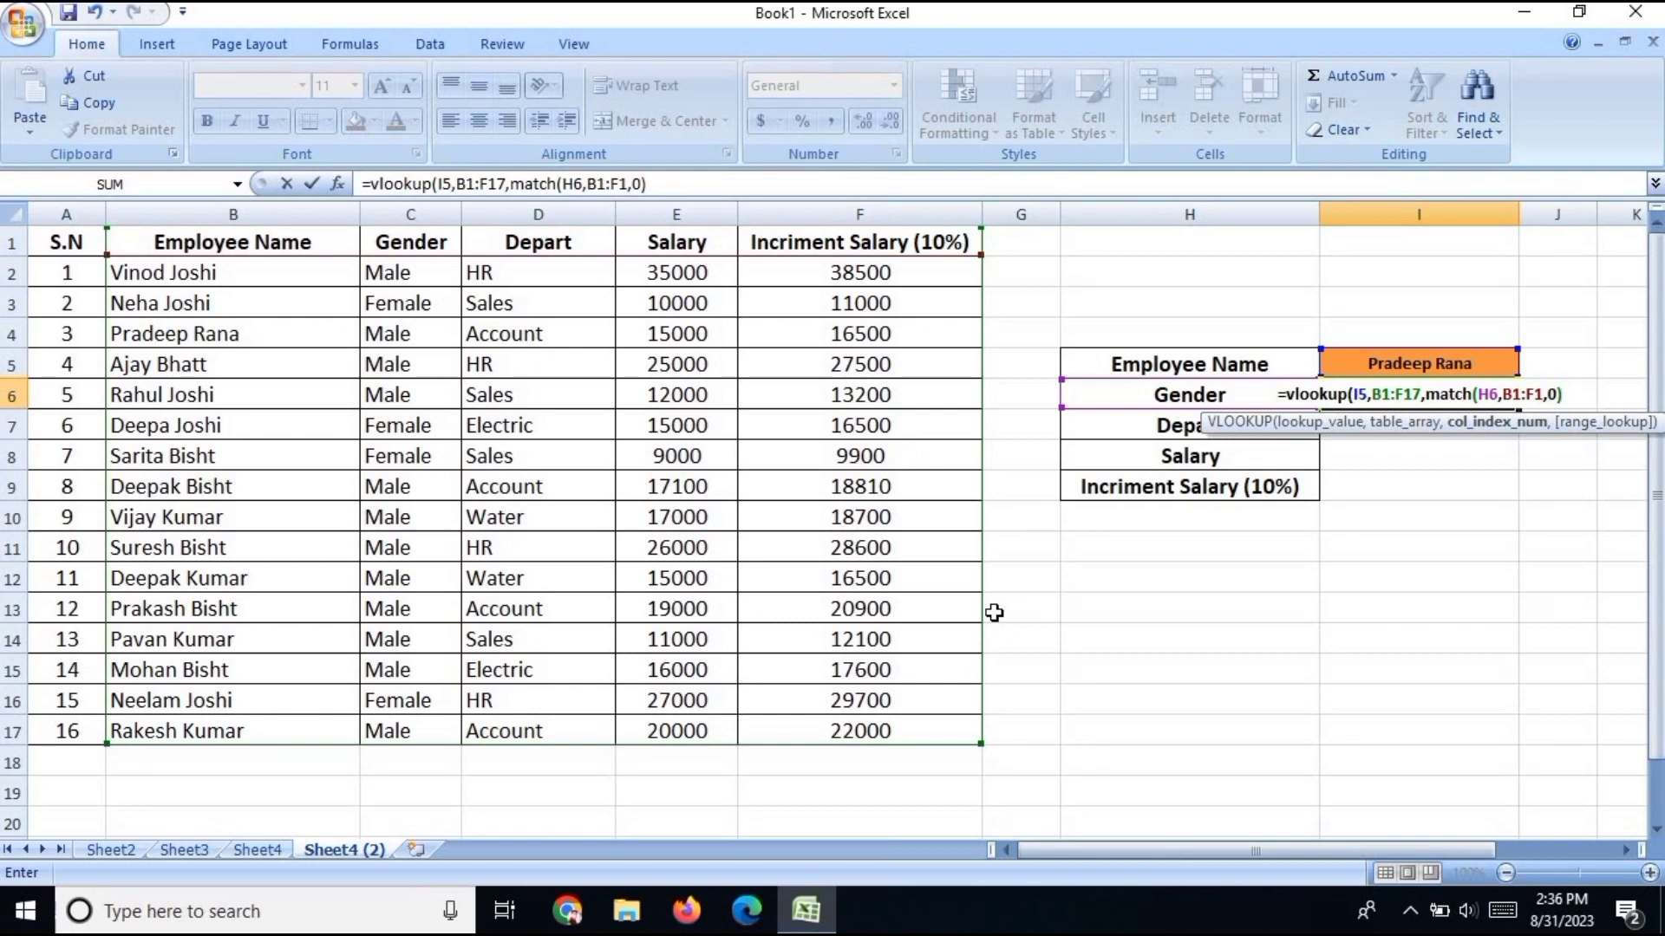
pyautogui.write(',0')
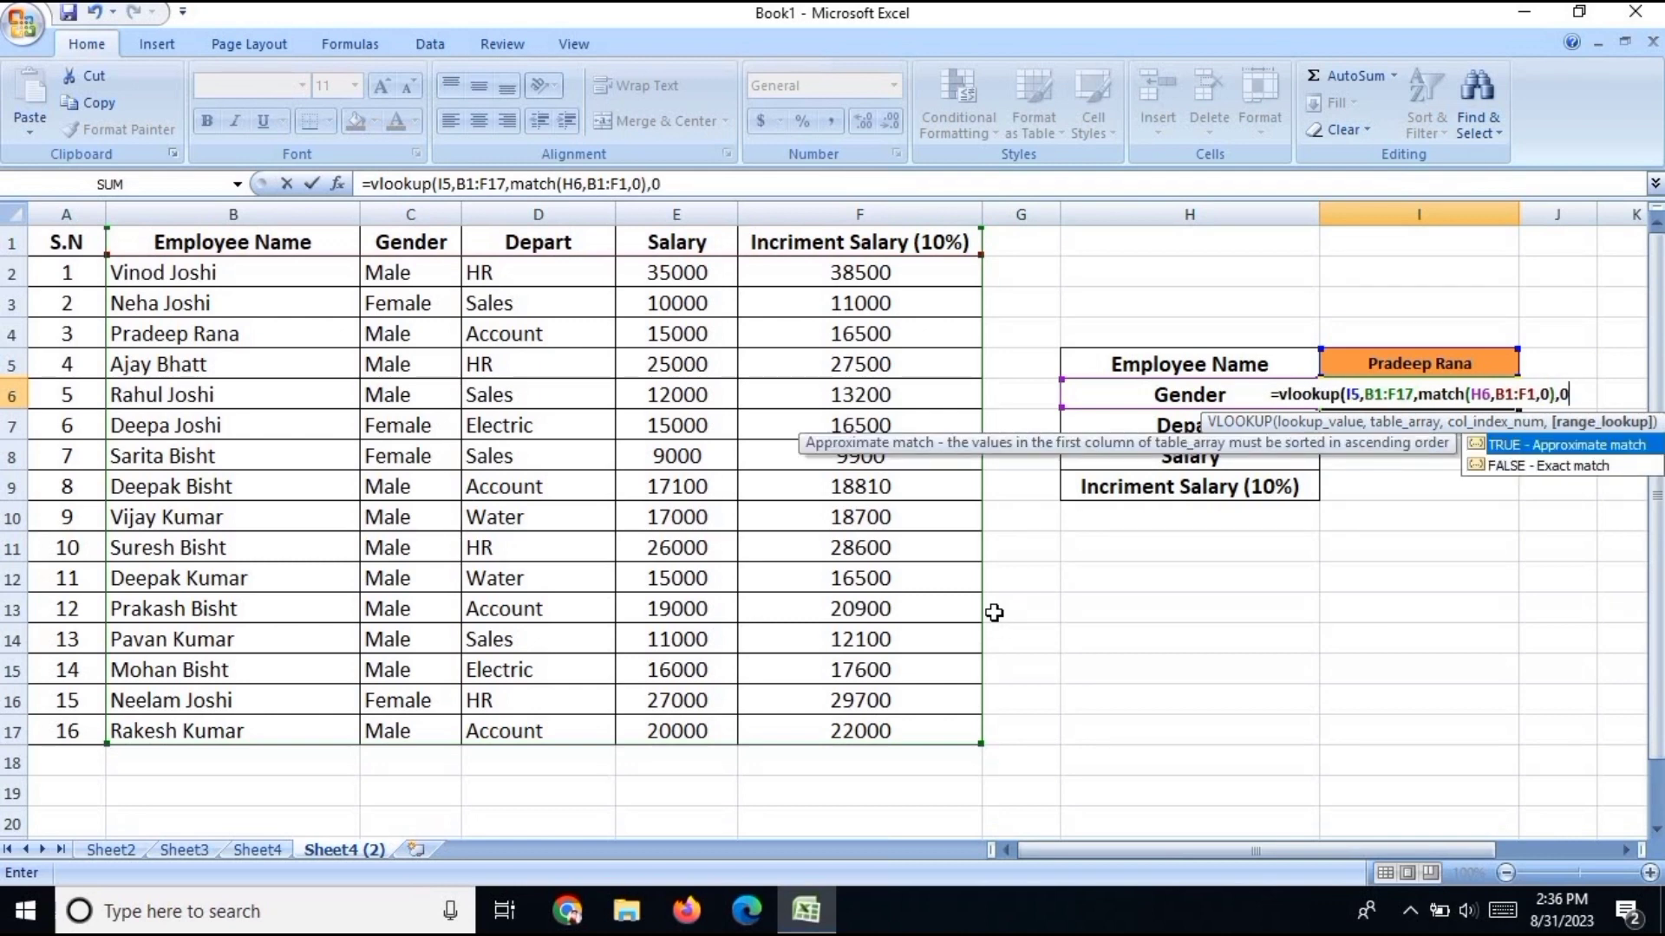
pyautogui.write(')')
pyautogui.press('Return')
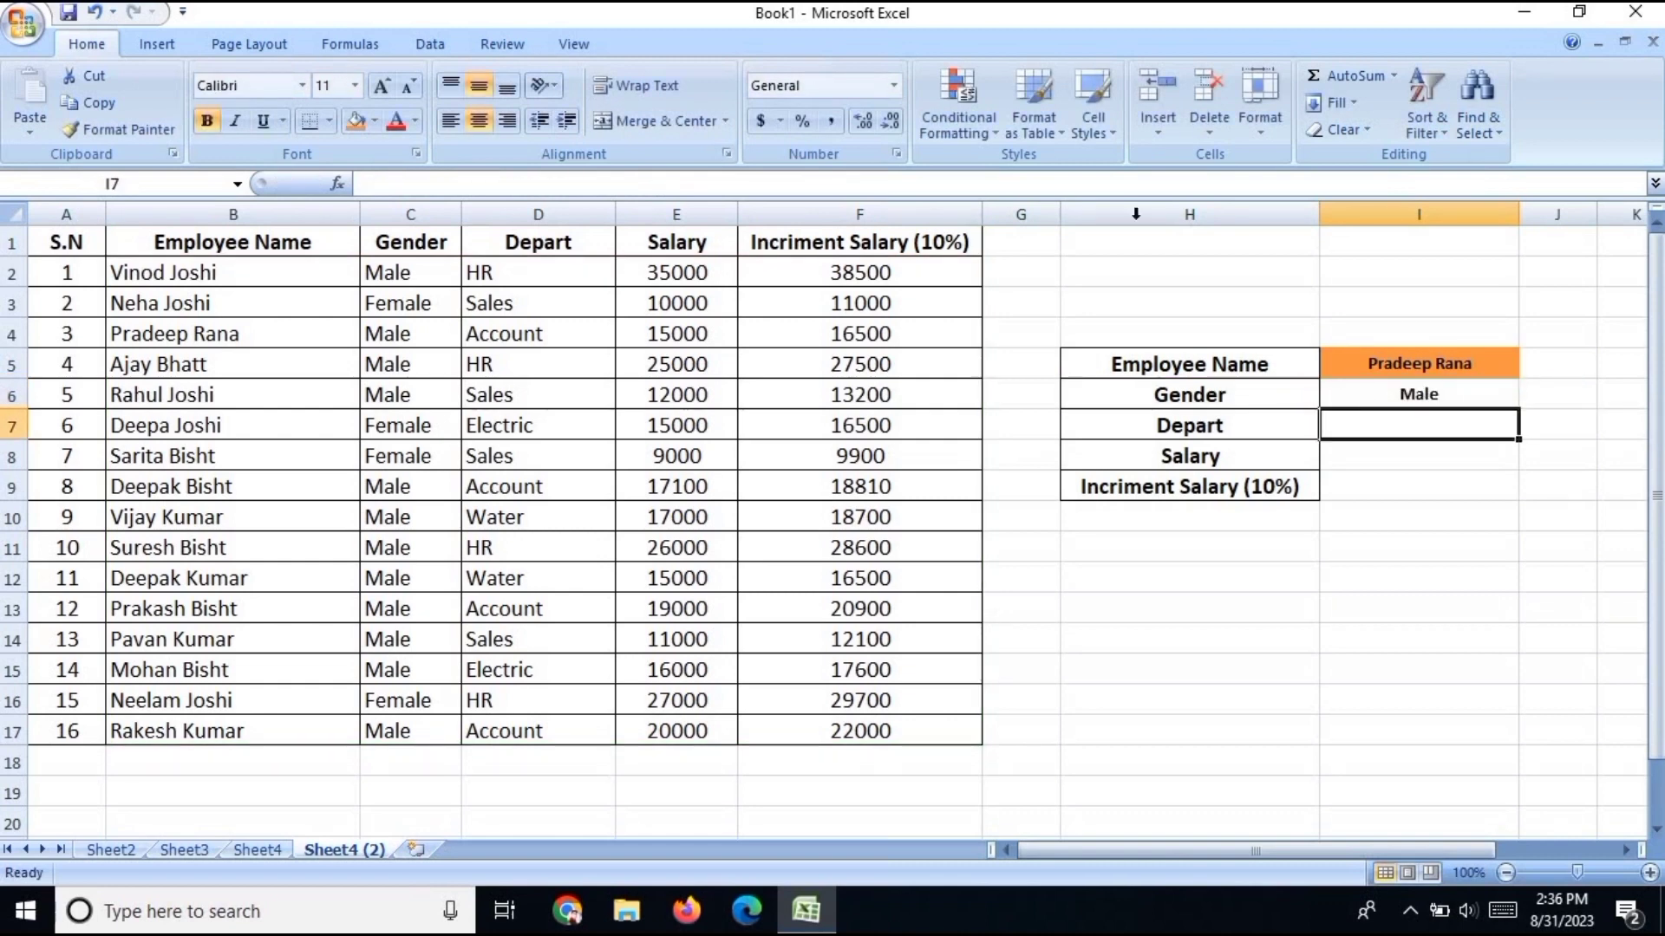
# Step: Try to fill the Gender formula in I6 down through I9
pyautogui.click(1418, 398)
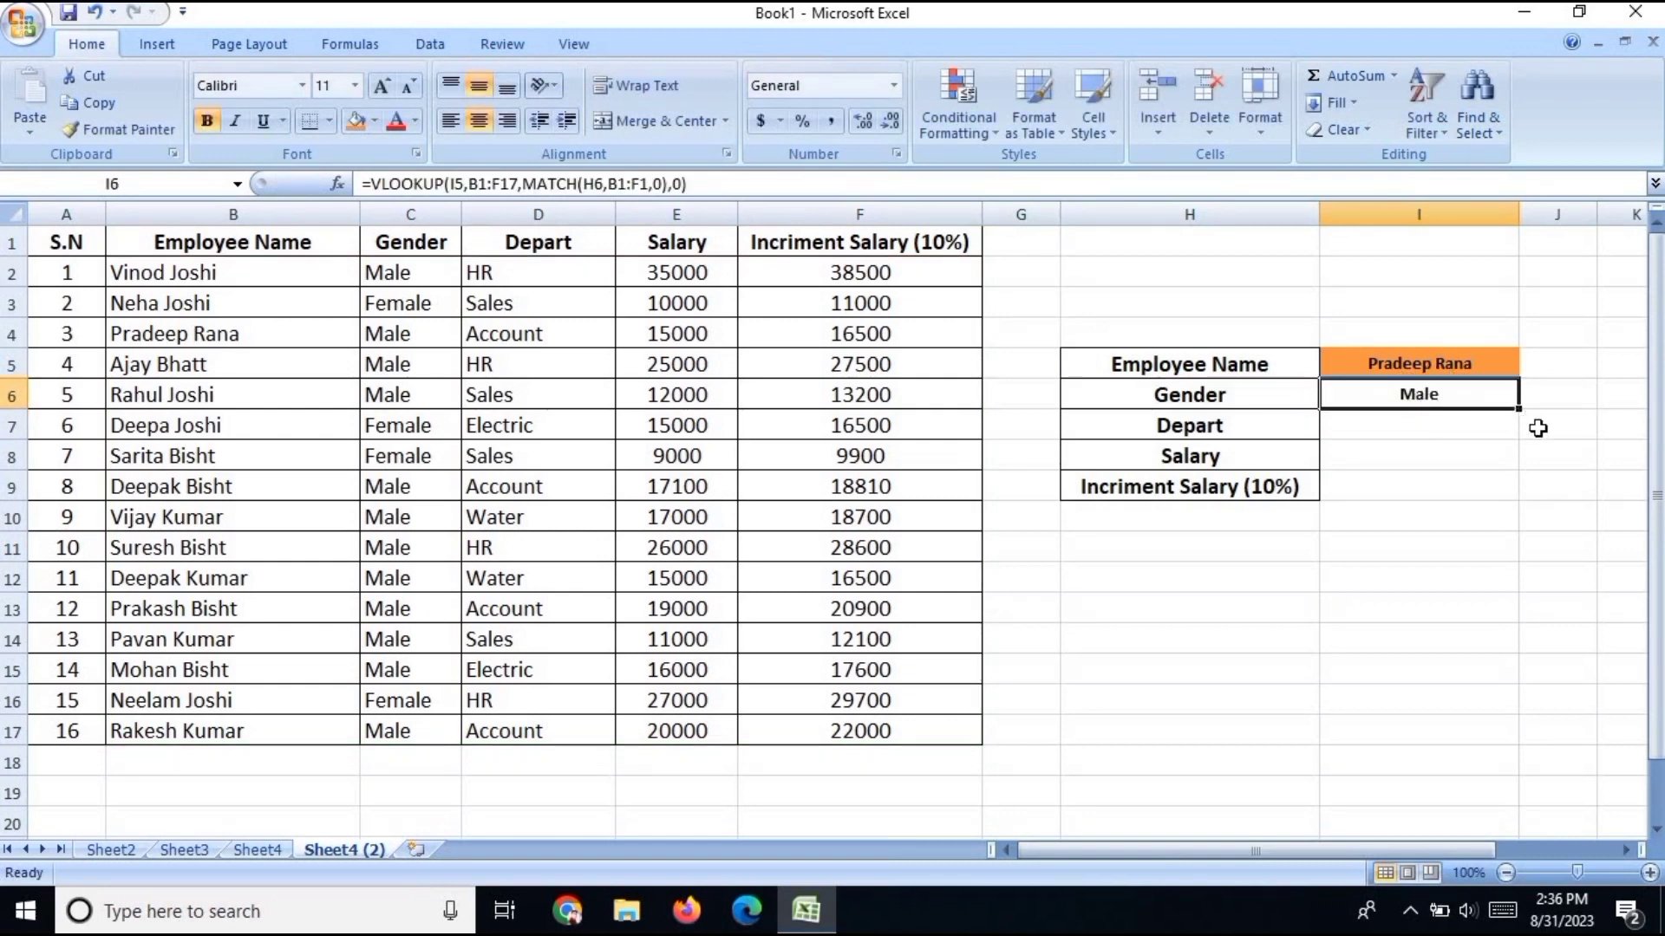
pyautogui.moveTo(1519, 413); pyautogui.dragTo(1505, 489)
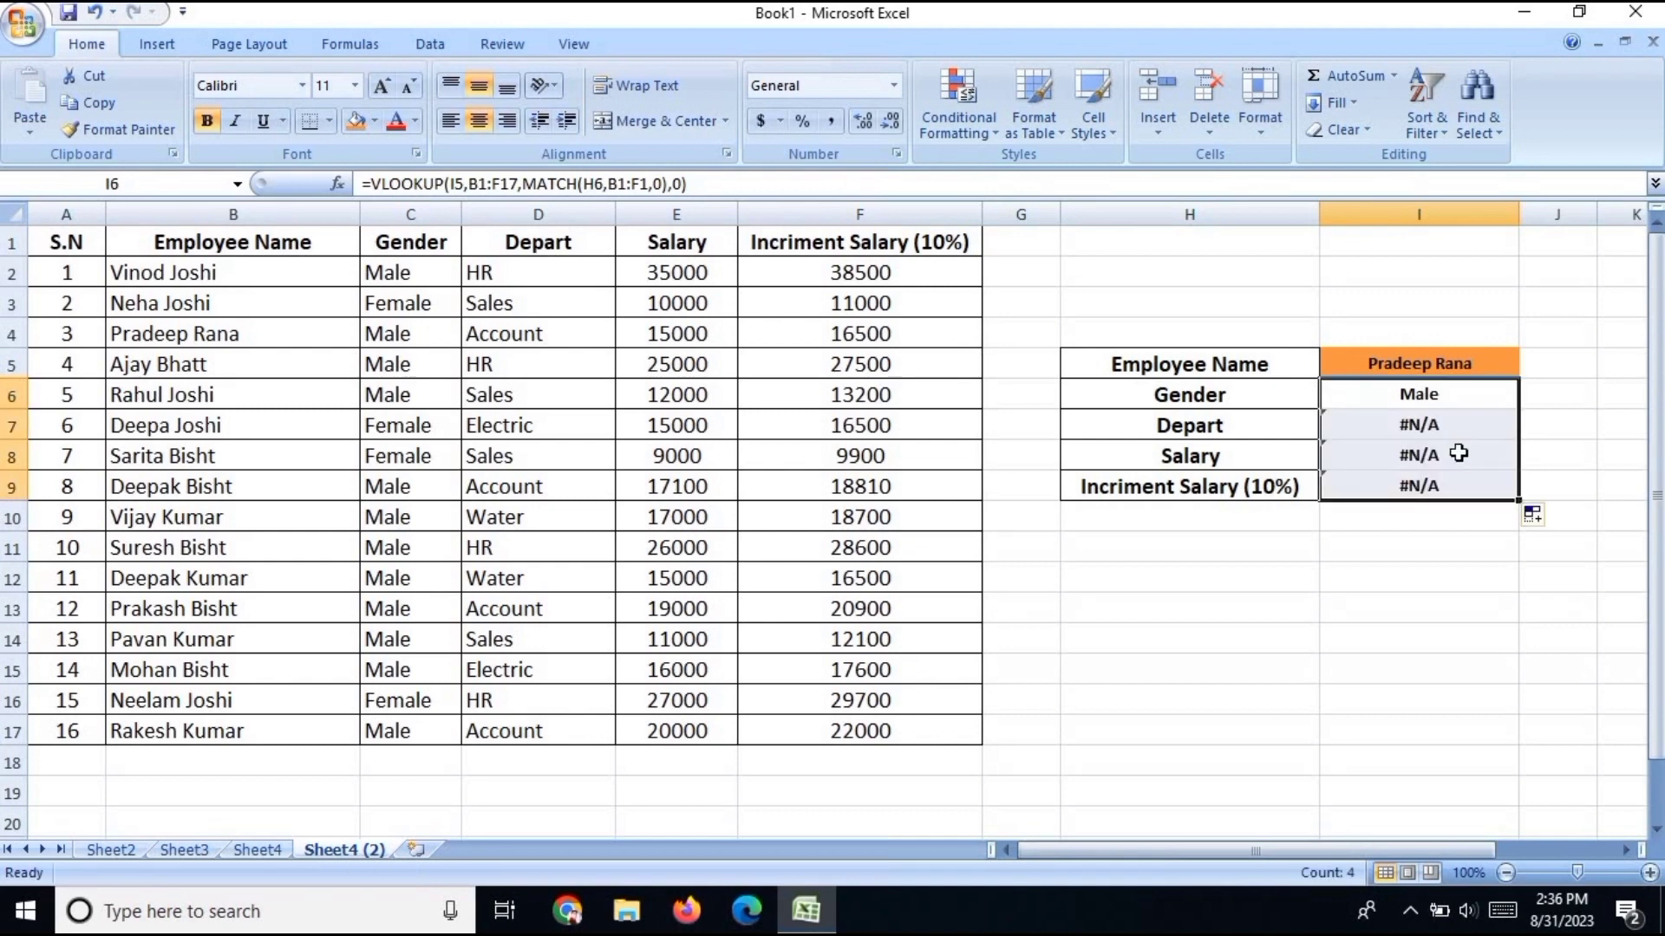
pyautogui.click(1436, 406)
# Step: Make the lookup cell and table array in the I6 formula absolute, as $I$5 and $B$1:$F$17
pyautogui.doubleClick(1423, 397)
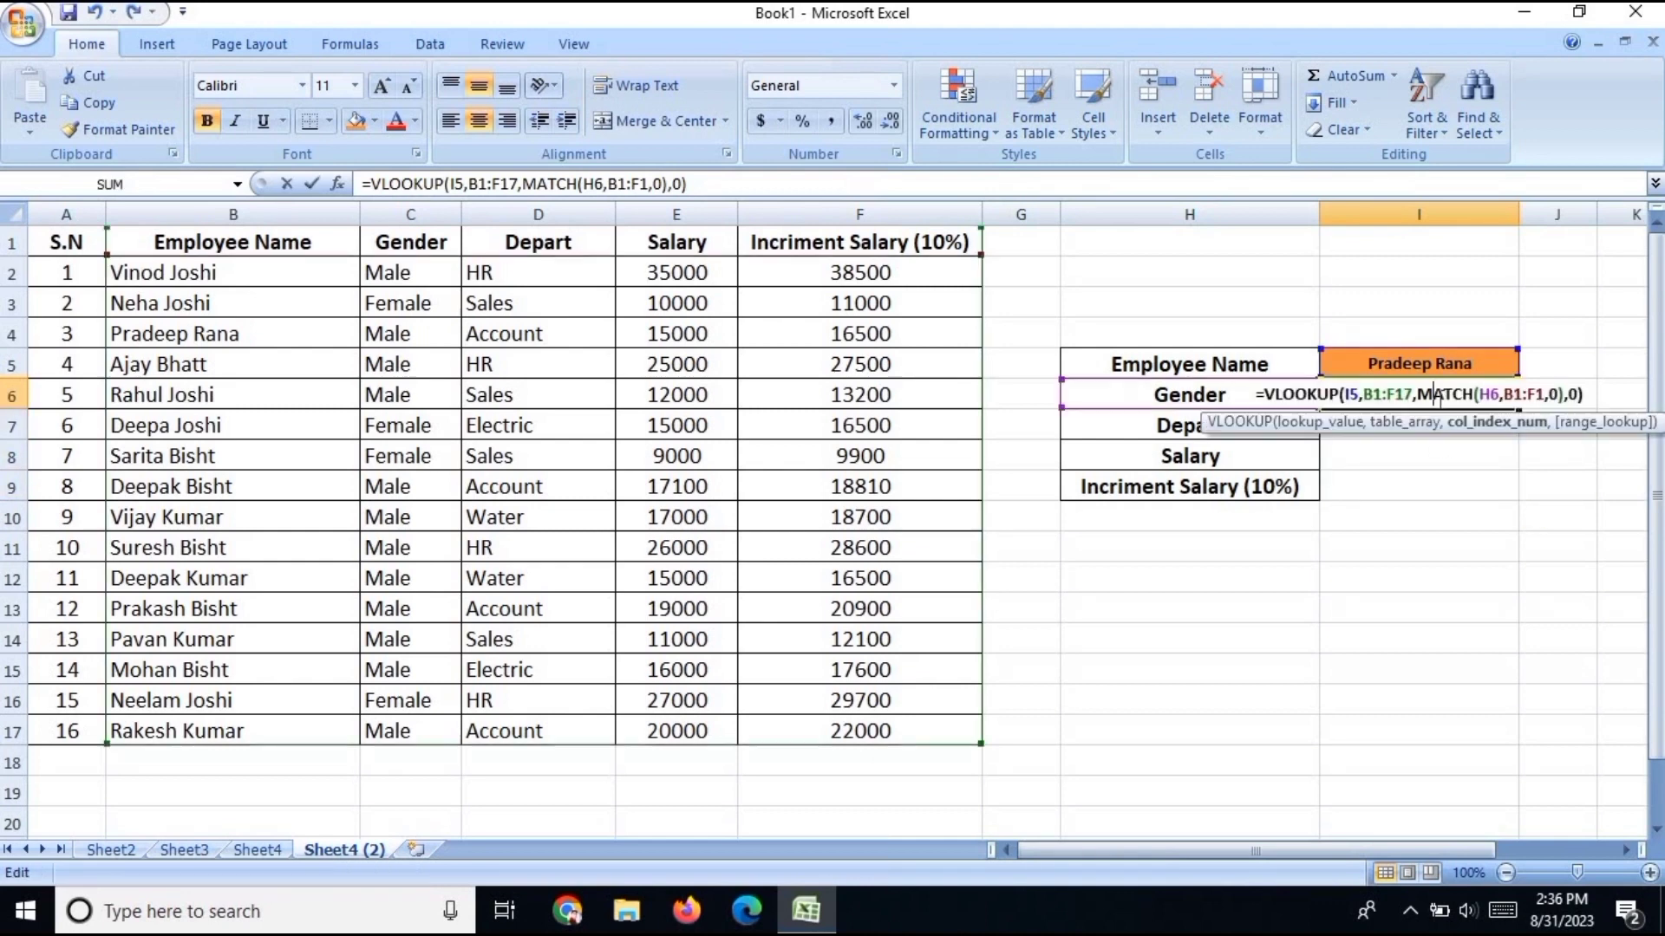
pyautogui.click(1350, 395)
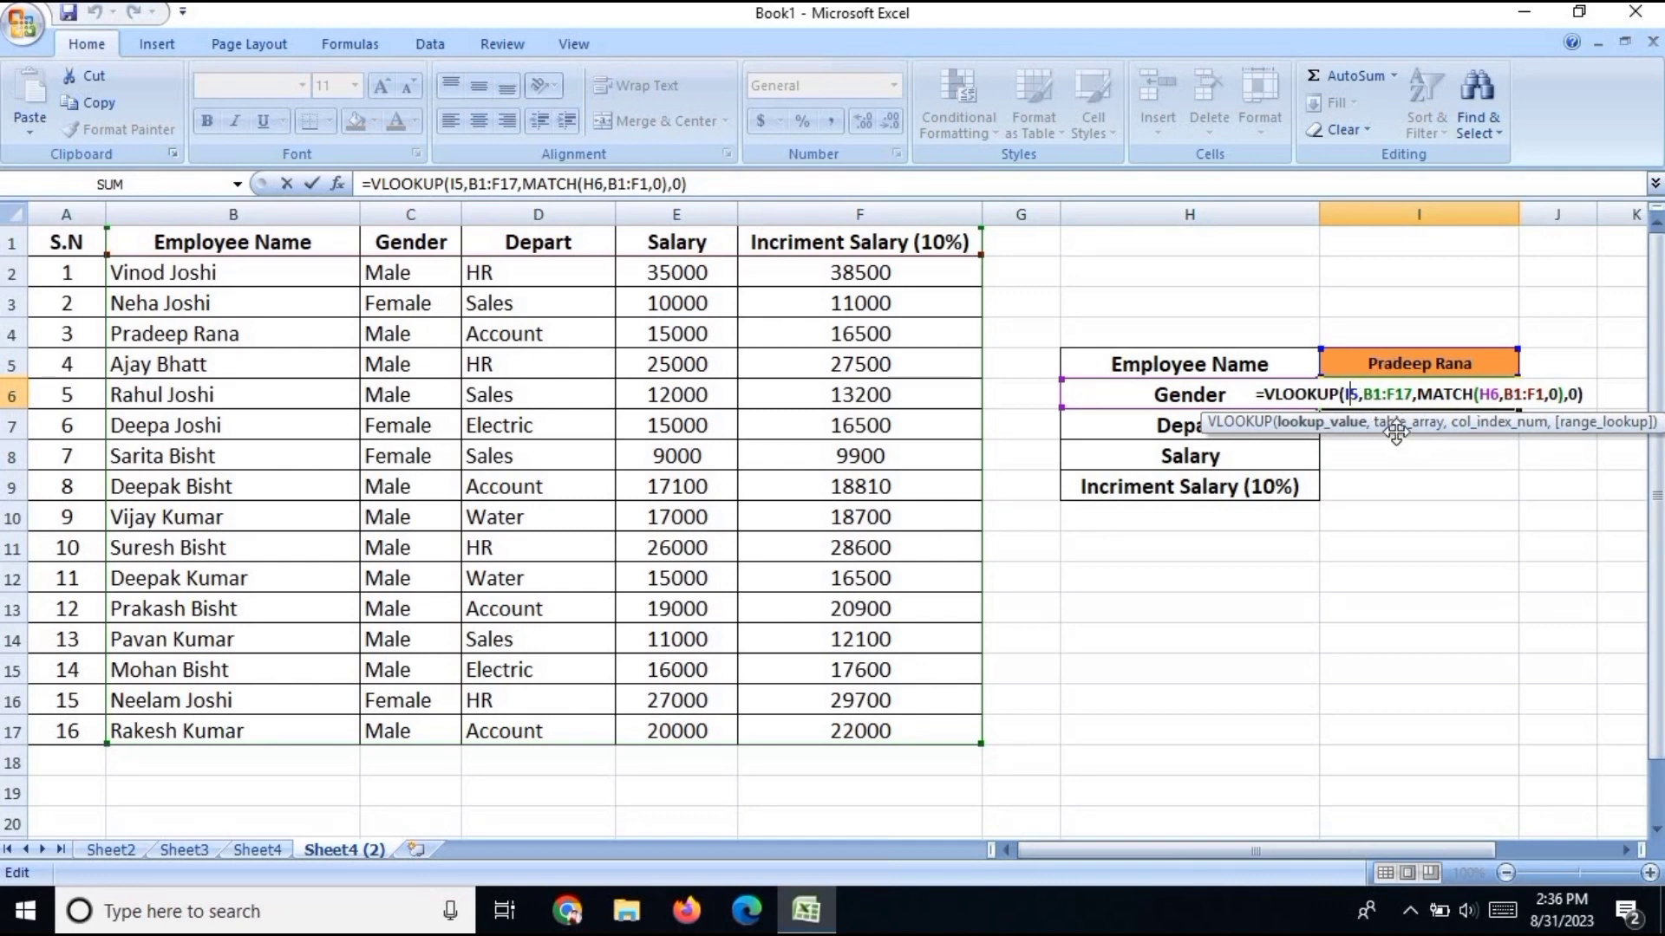
pyautogui.press('F4')
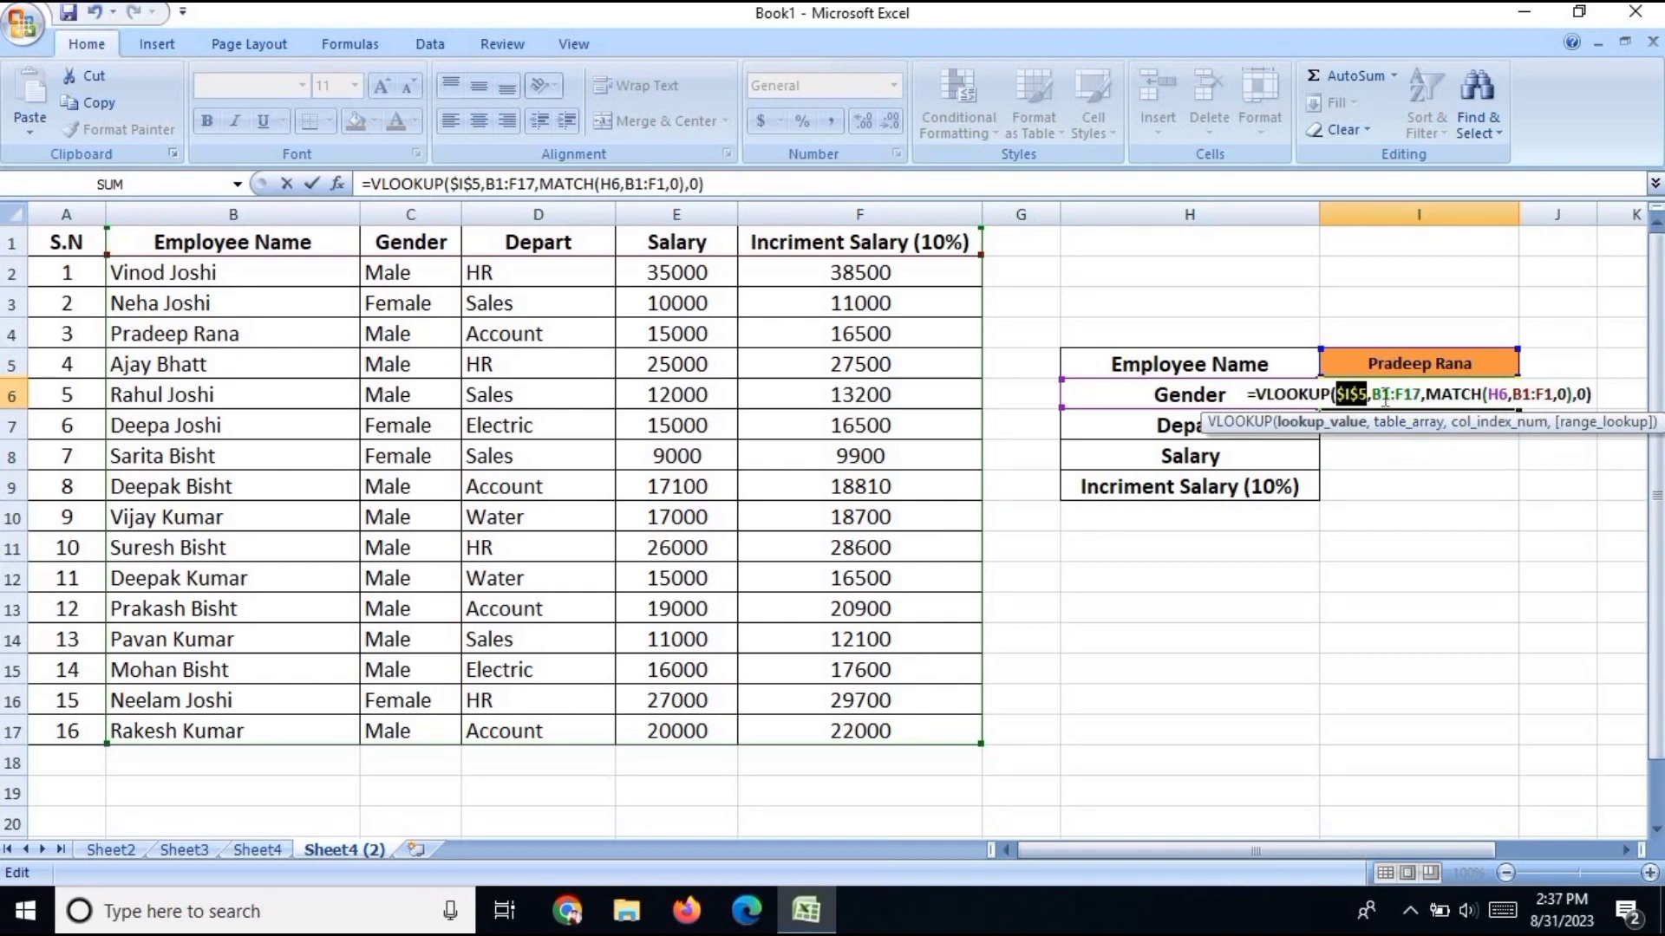
pyautogui.click(1383, 396)
pyautogui.moveTo(1422, 401); pyautogui.dragTo(1422, 400)
pyautogui.click(1407, 396)
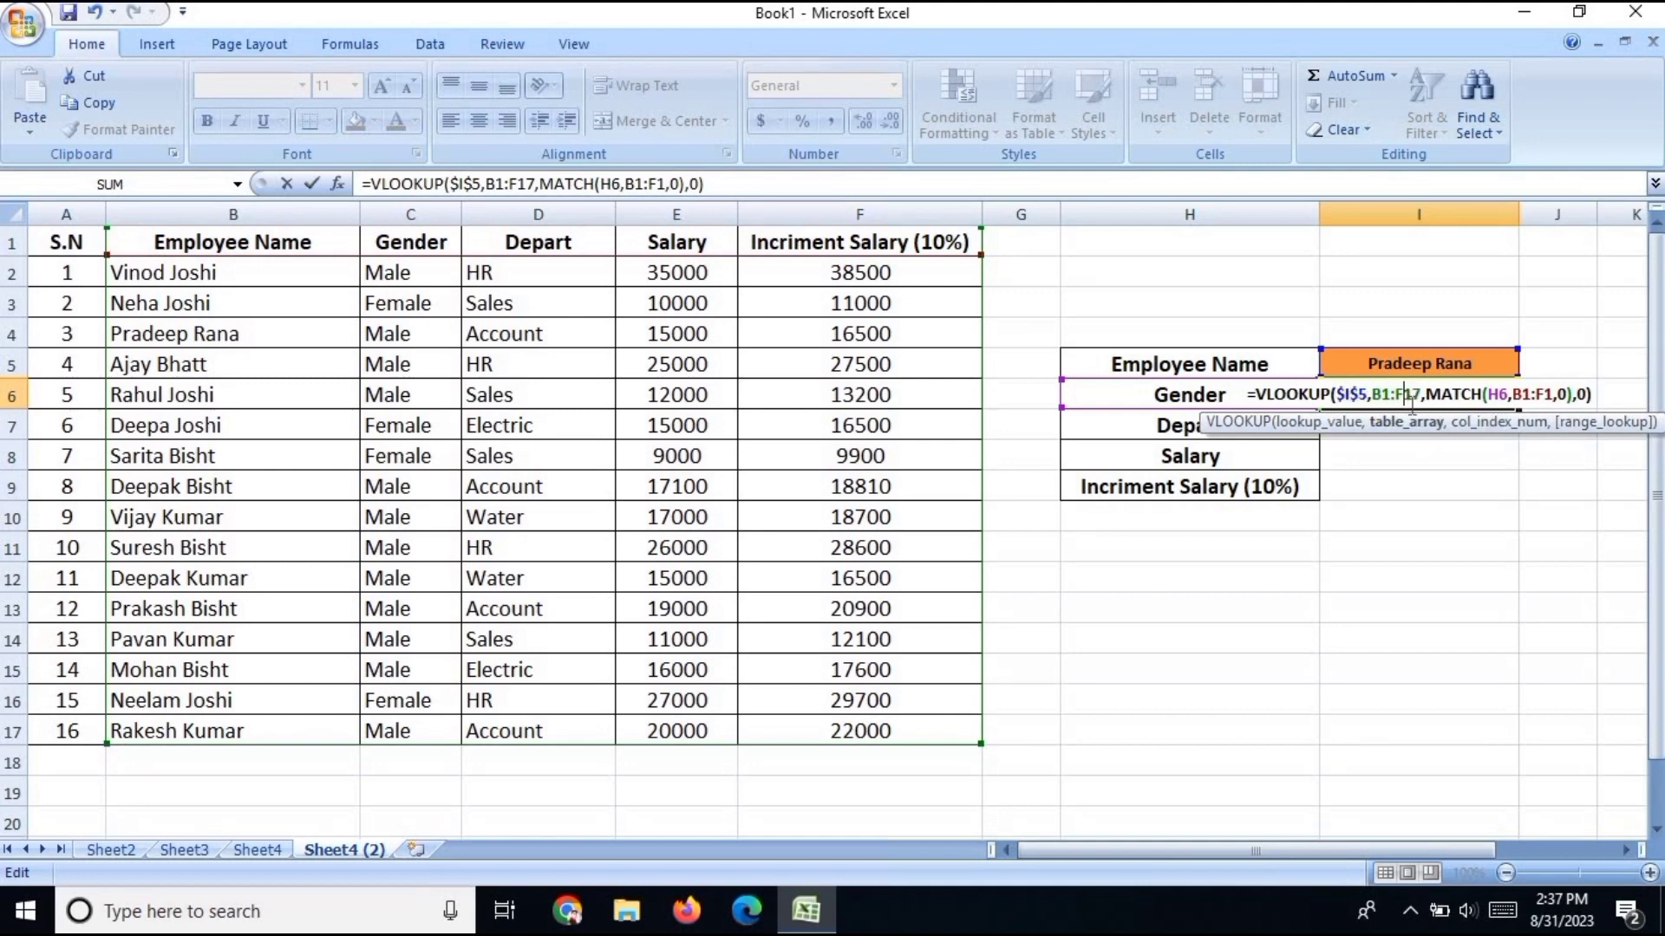
pyautogui.press('F4')
pyautogui.click(1378, 395)
pyautogui.press('F4')
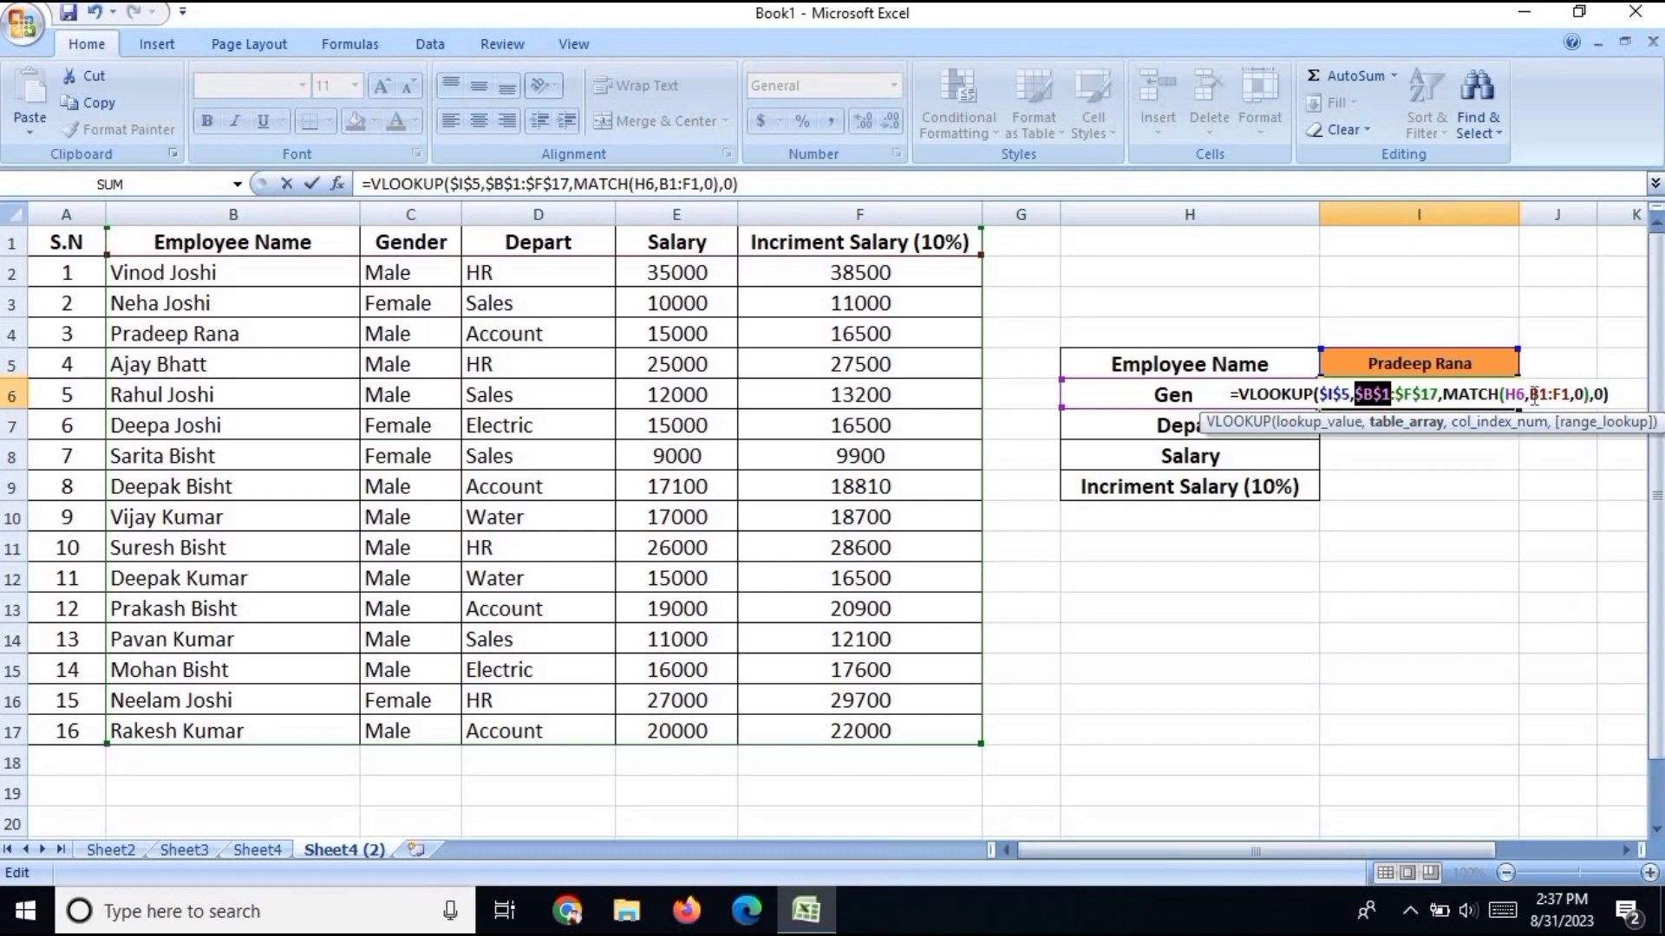
# Step: Make the MATCH lookup array in the I6 formula absolute, as $B$1:$F$1, and commit the formula
pyautogui.moveTo(1530, 395); pyautogui.dragTo(1571, 396)
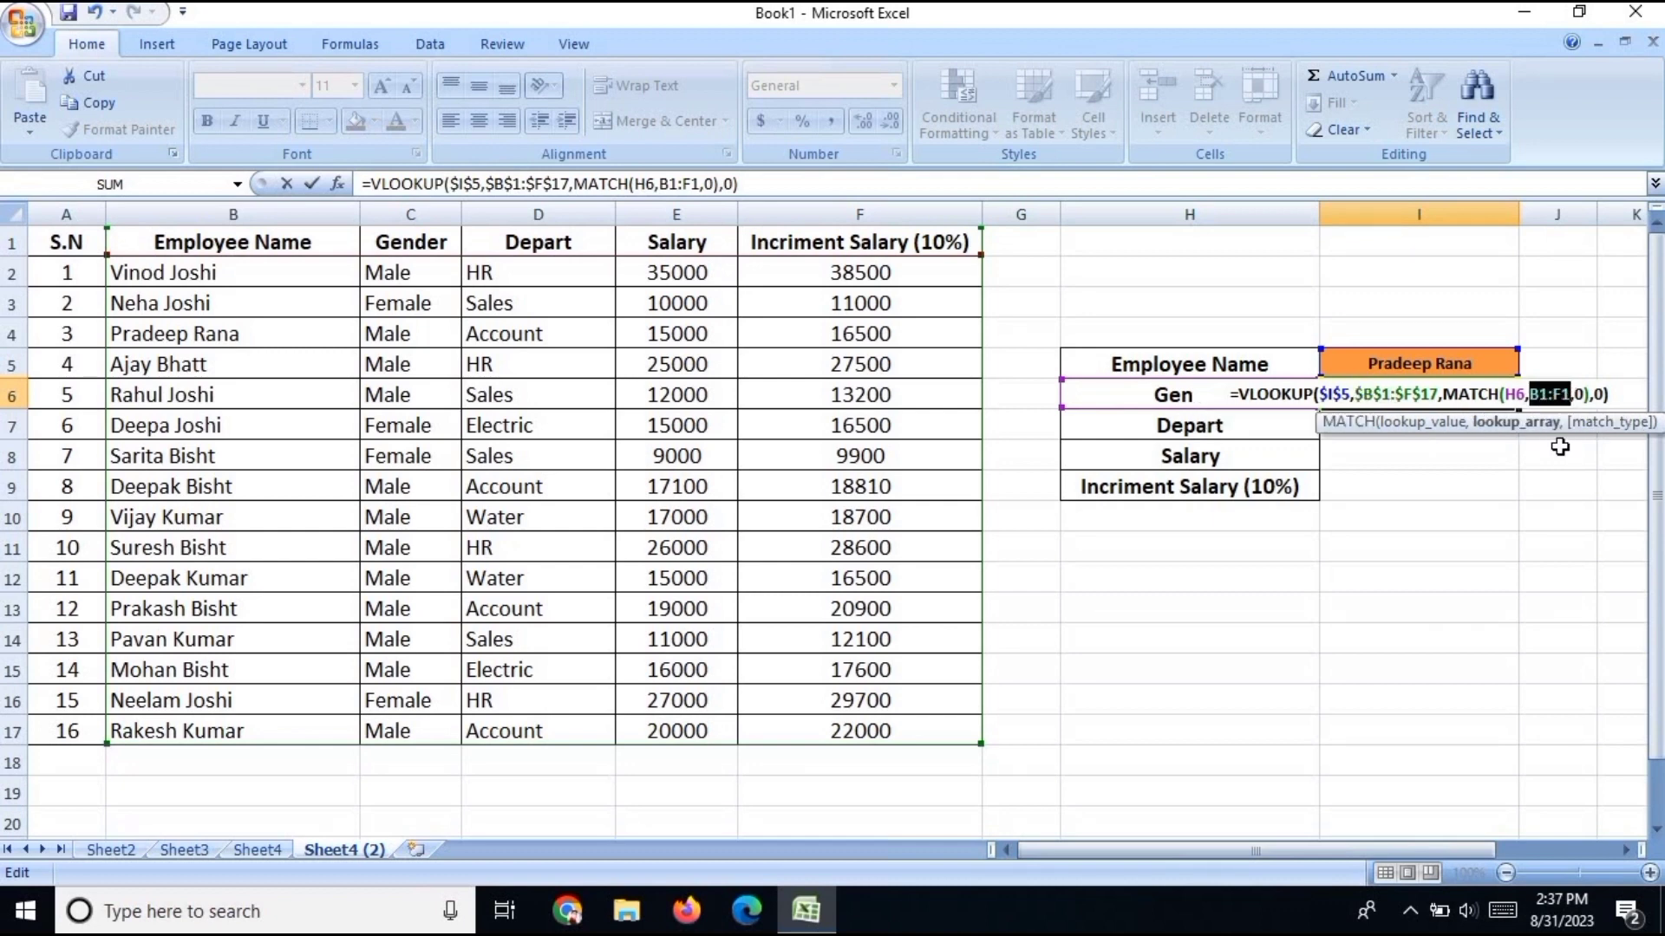
pyautogui.press('F4')
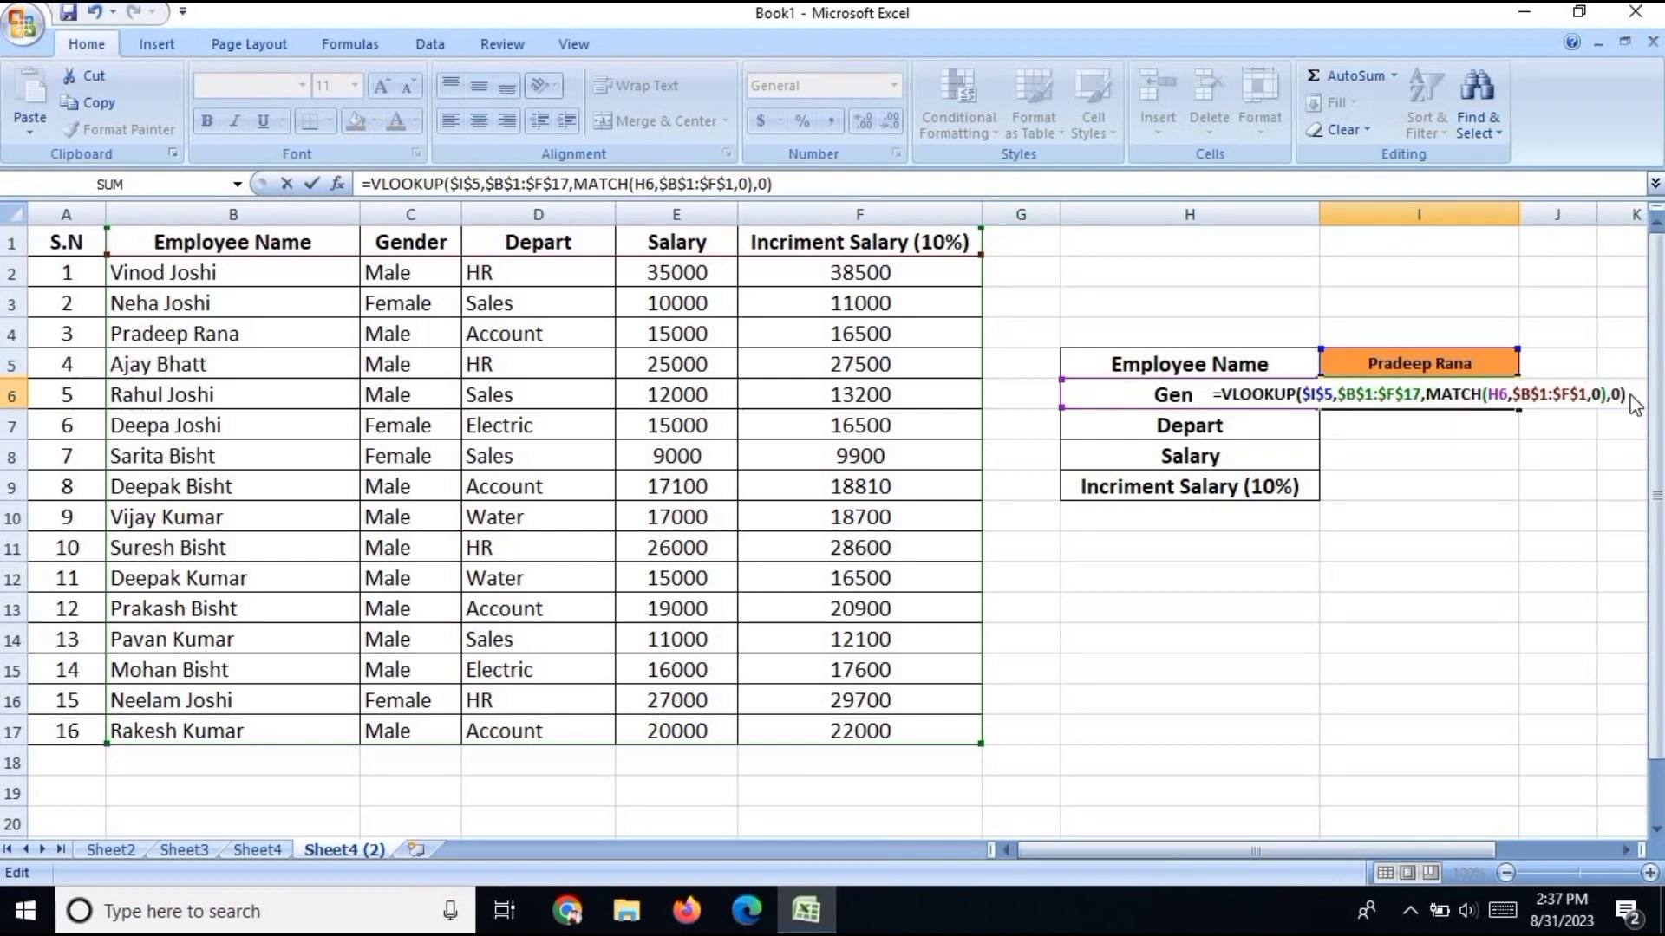
pyautogui.press('Return')
# Step: Fill the corrected I6 formula down through I9 for Depart, Salary and Incriment Salary (10%)
pyautogui.click(1475, 394)
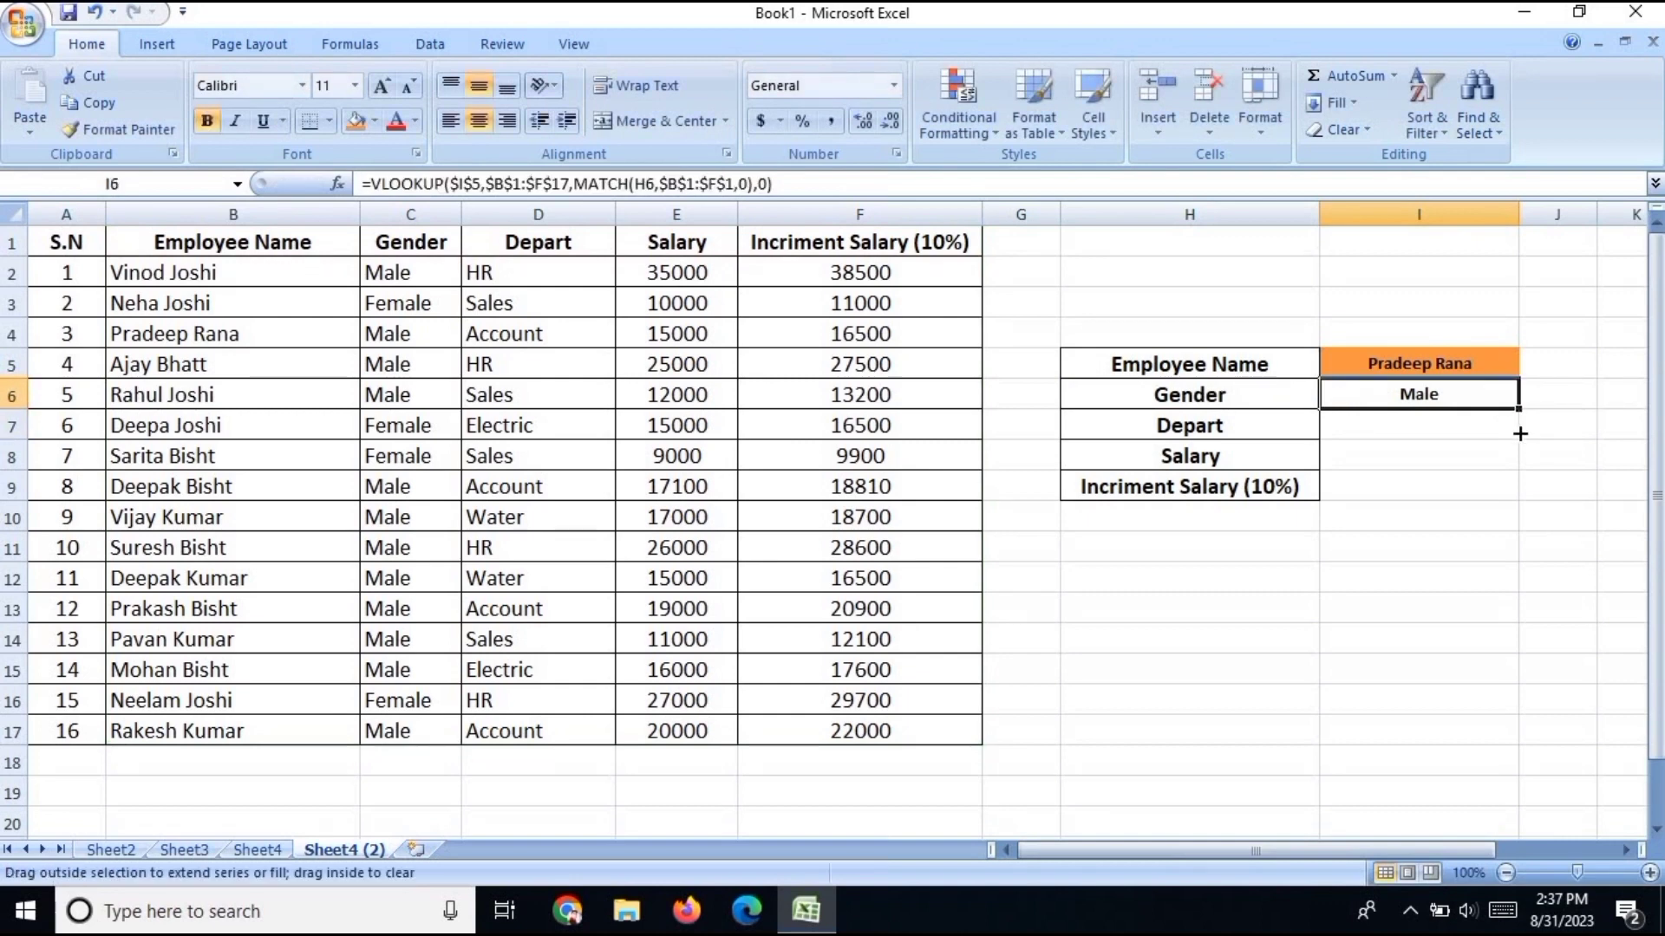
pyautogui.moveTo(1520, 433); pyautogui.dragTo(1520, 490)
# Step: Examine the lookup formulas in cells I6 to I9 one by one
pyautogui.click(1442, 433)
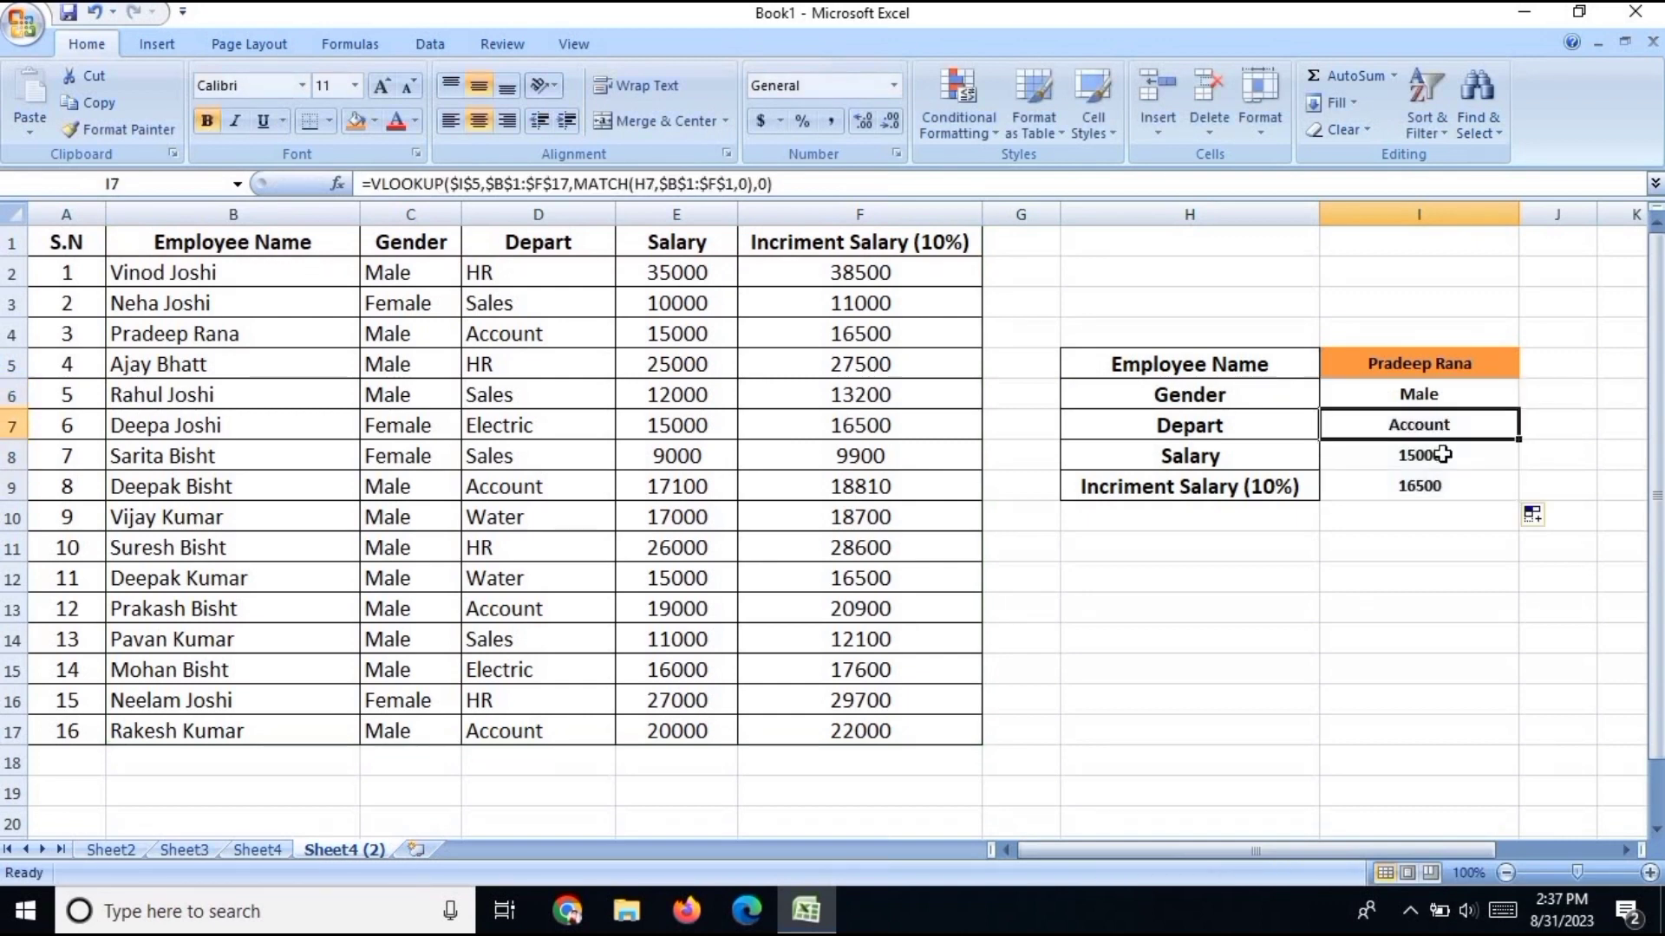
pyautogui.click(1442, 454)
pyautogui.click(1444, 429)
pyautogui.click(1435, 397)
pyautogui.click(1439, 427)
pyautogui.click(1436, 455)
pyautogui.click(1426, 484)
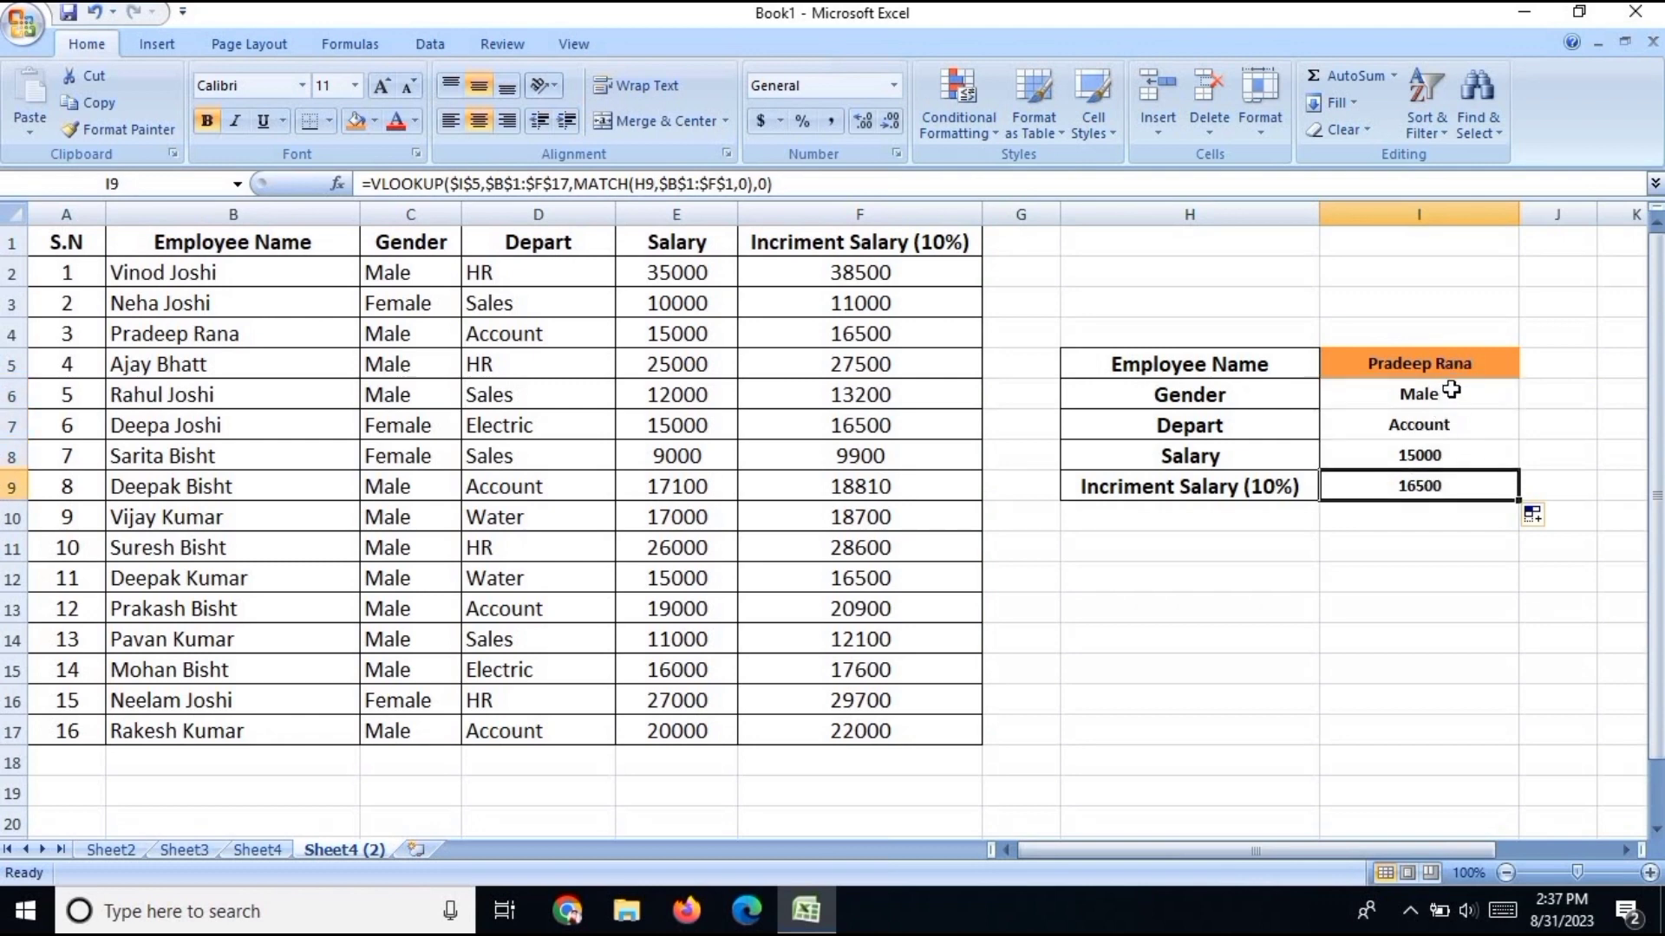
pyautogui.click(1451, 395)
pyautogui.click(1441, 447)
# Step: Apply outline and inside borders to the lookup result cells I5:I9
pyautogui.click(1441, 369)
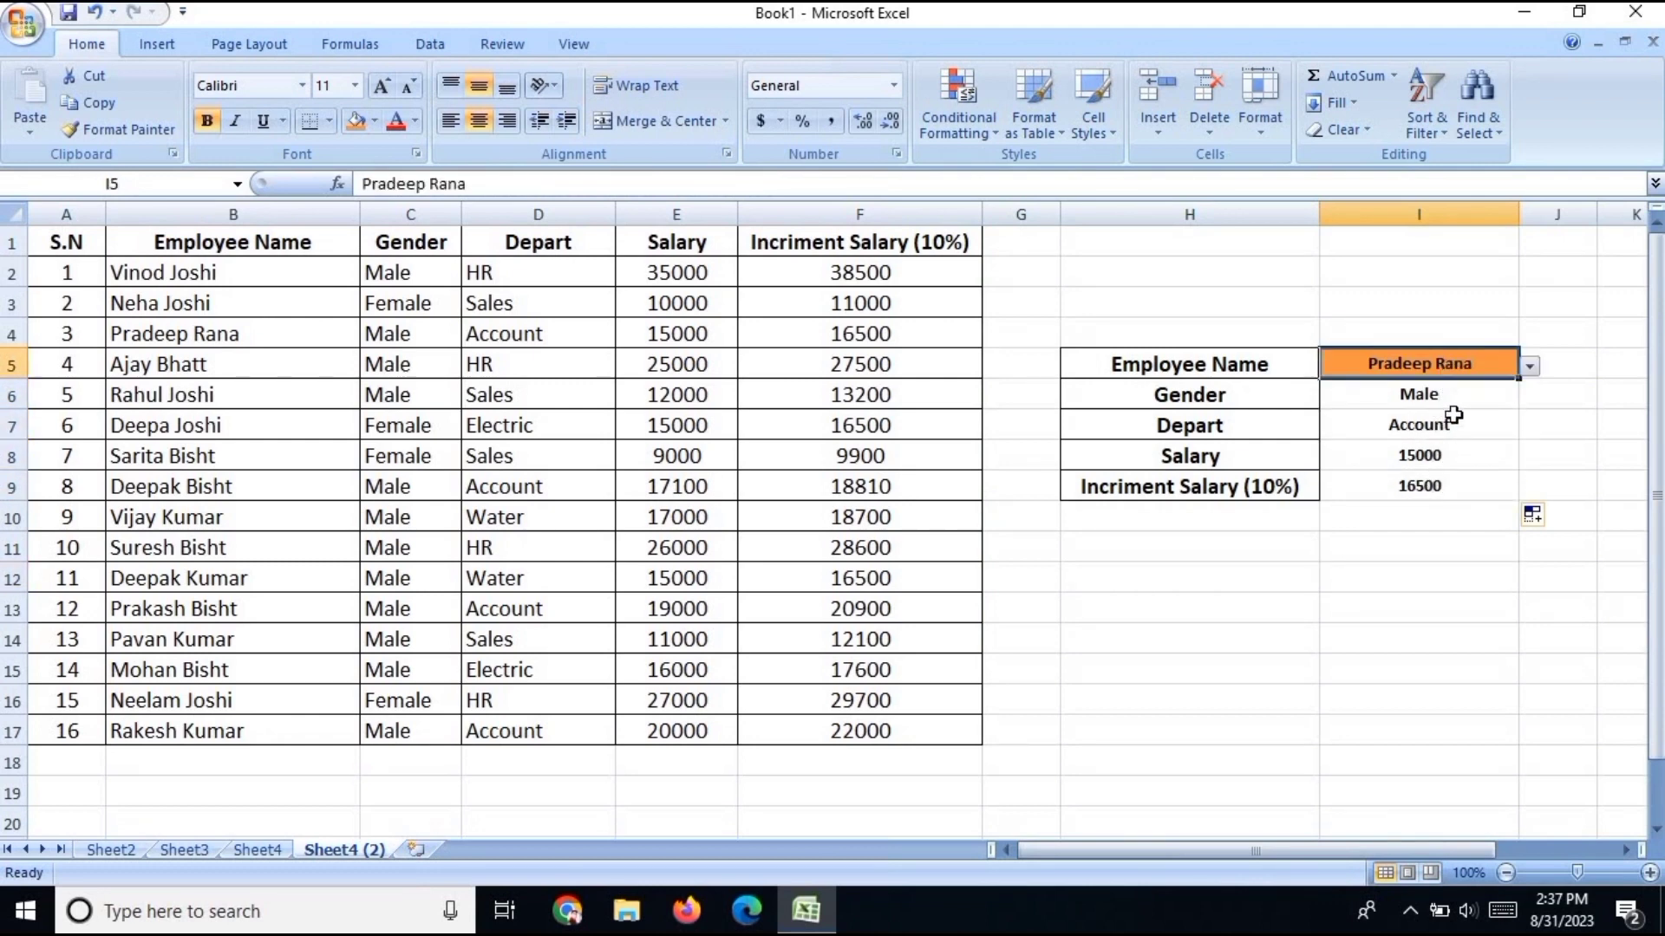
pyautogui.moveTo(1453, 416); pyautogui.dragTo(1446, 479)
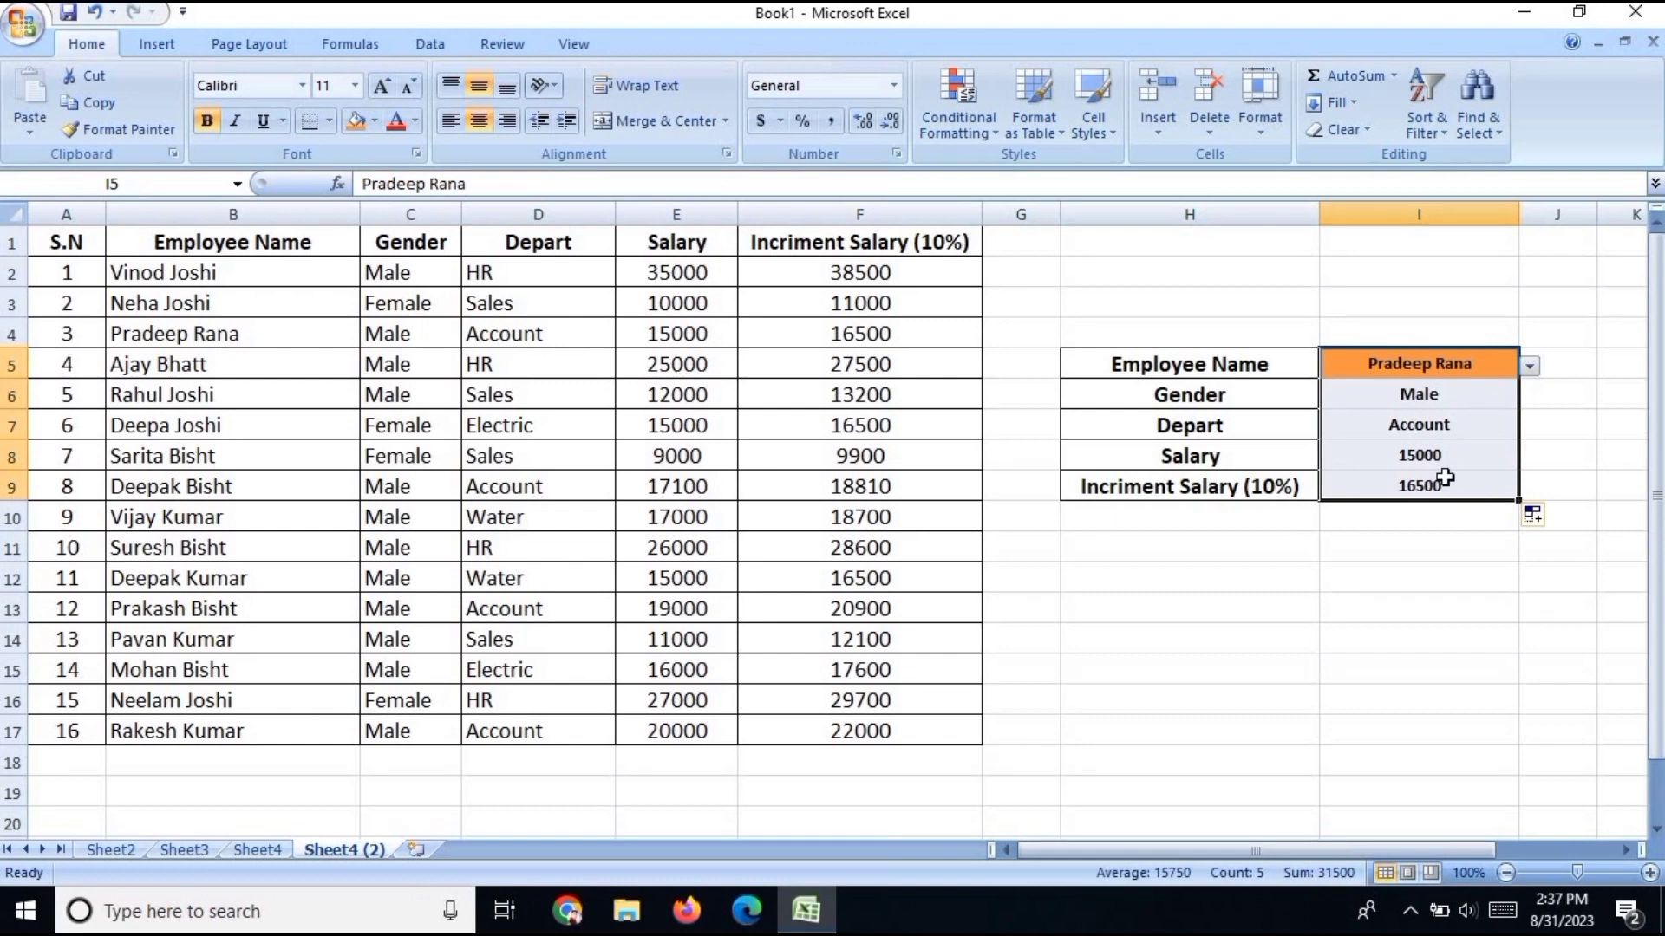
pyautogui.hotkey('ctrl', '1')
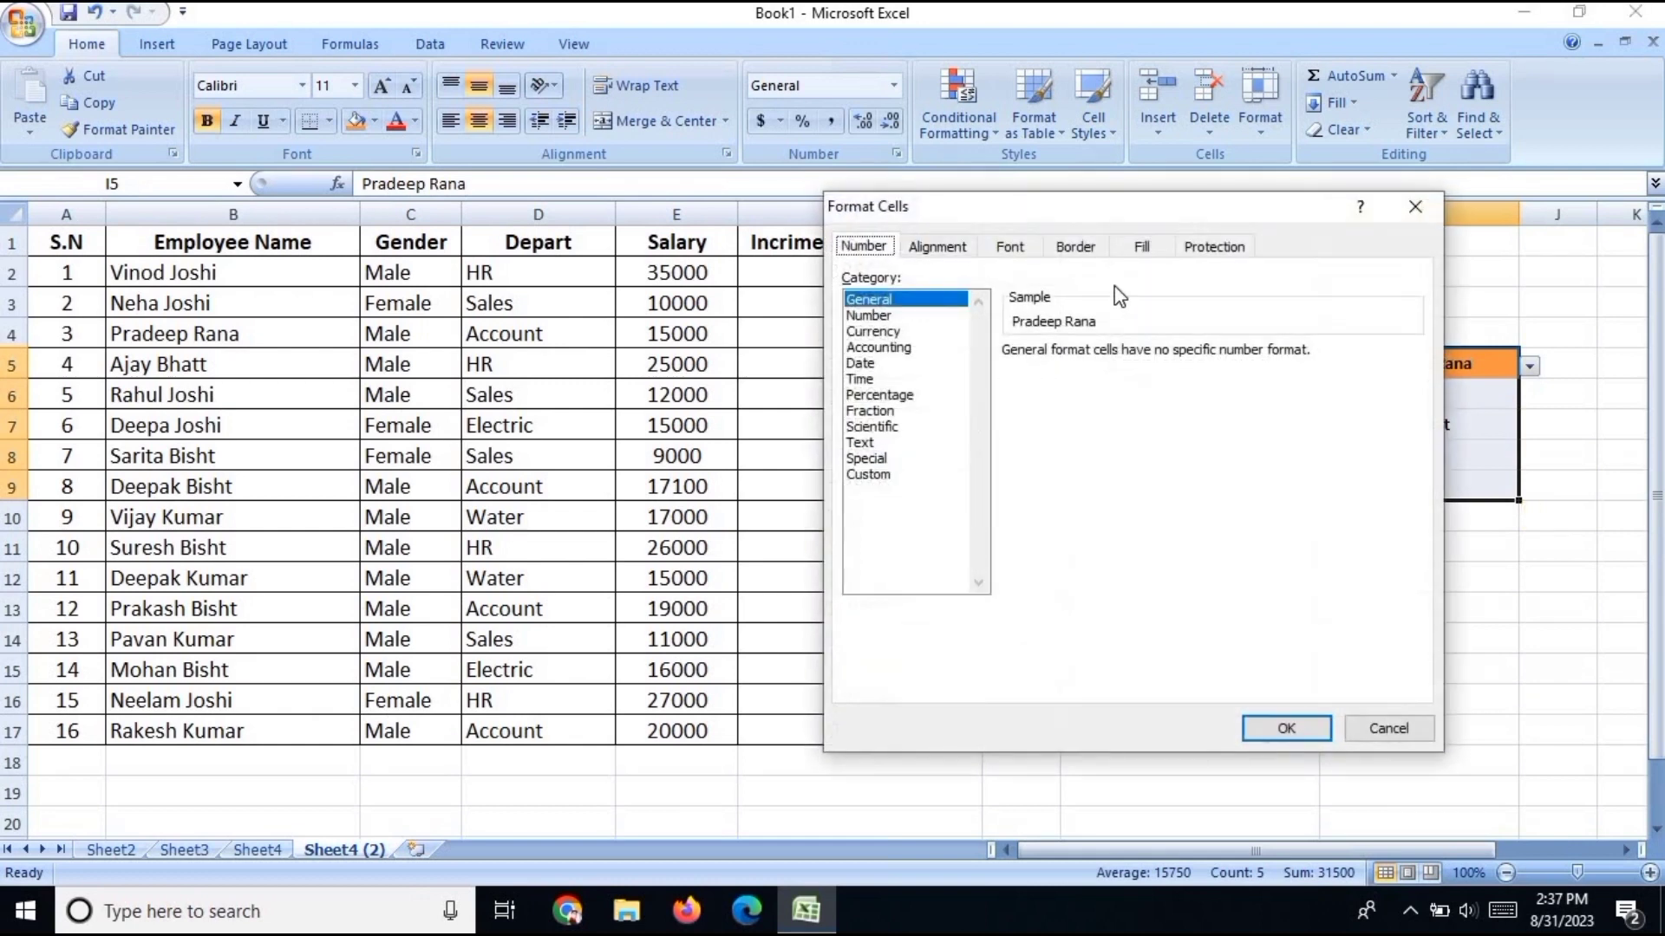
pyautogui.click(1076, 247)
pyautogui.click(1179, 319)
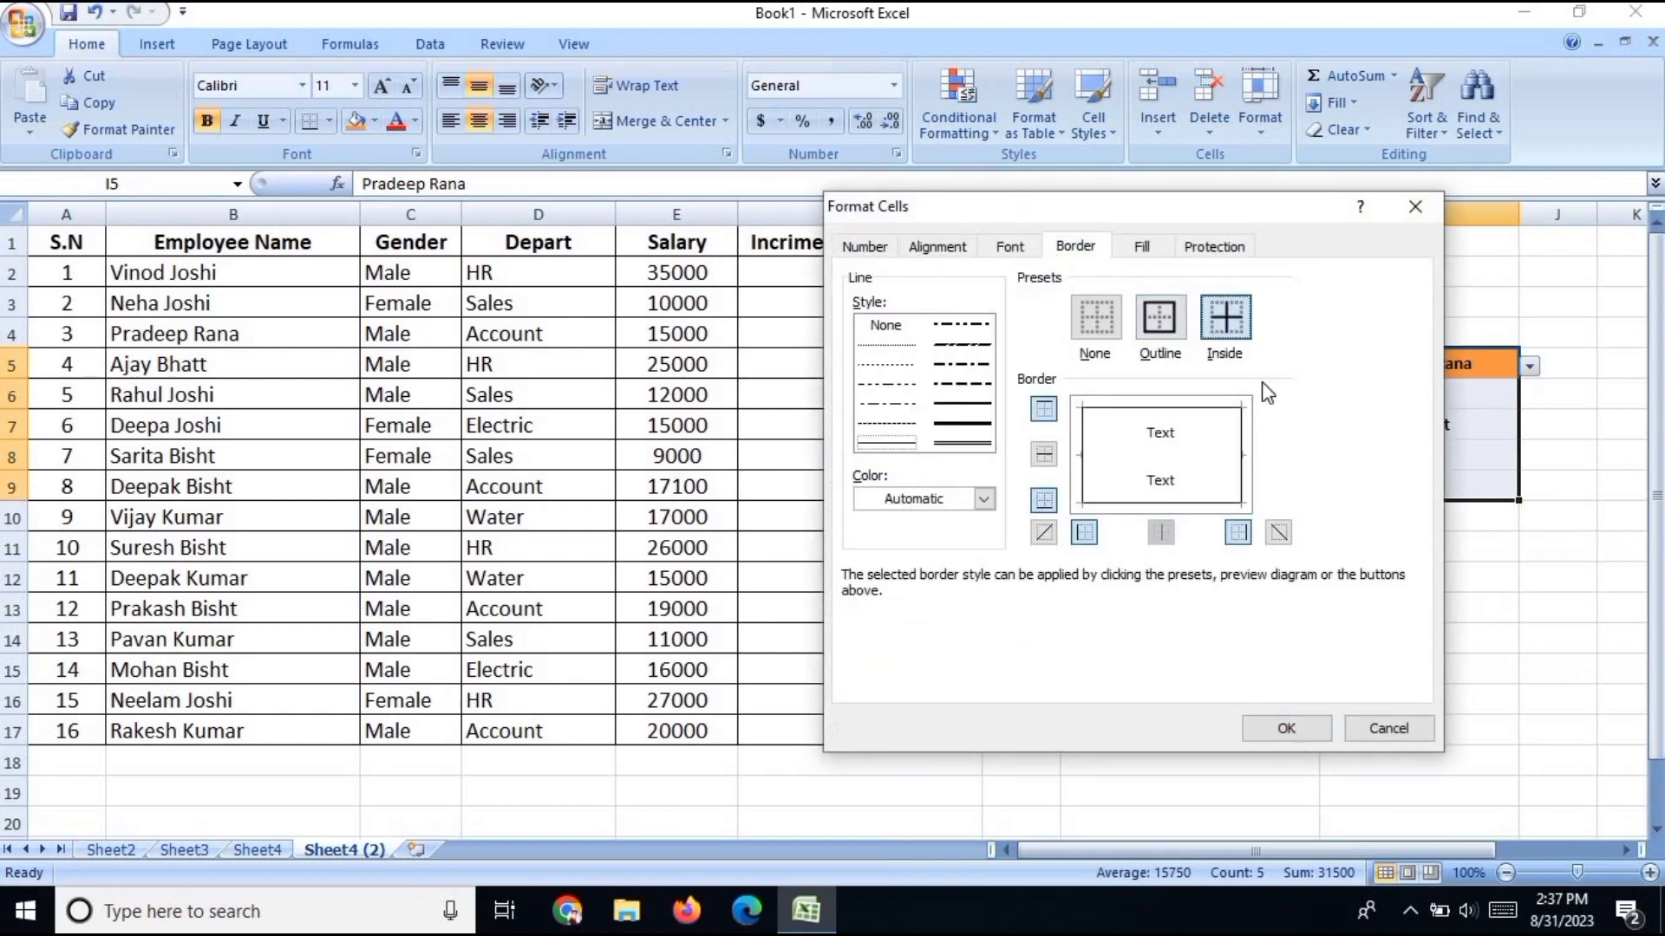
pyautogui.press('Return')
pyautogui.click(1441, 575)
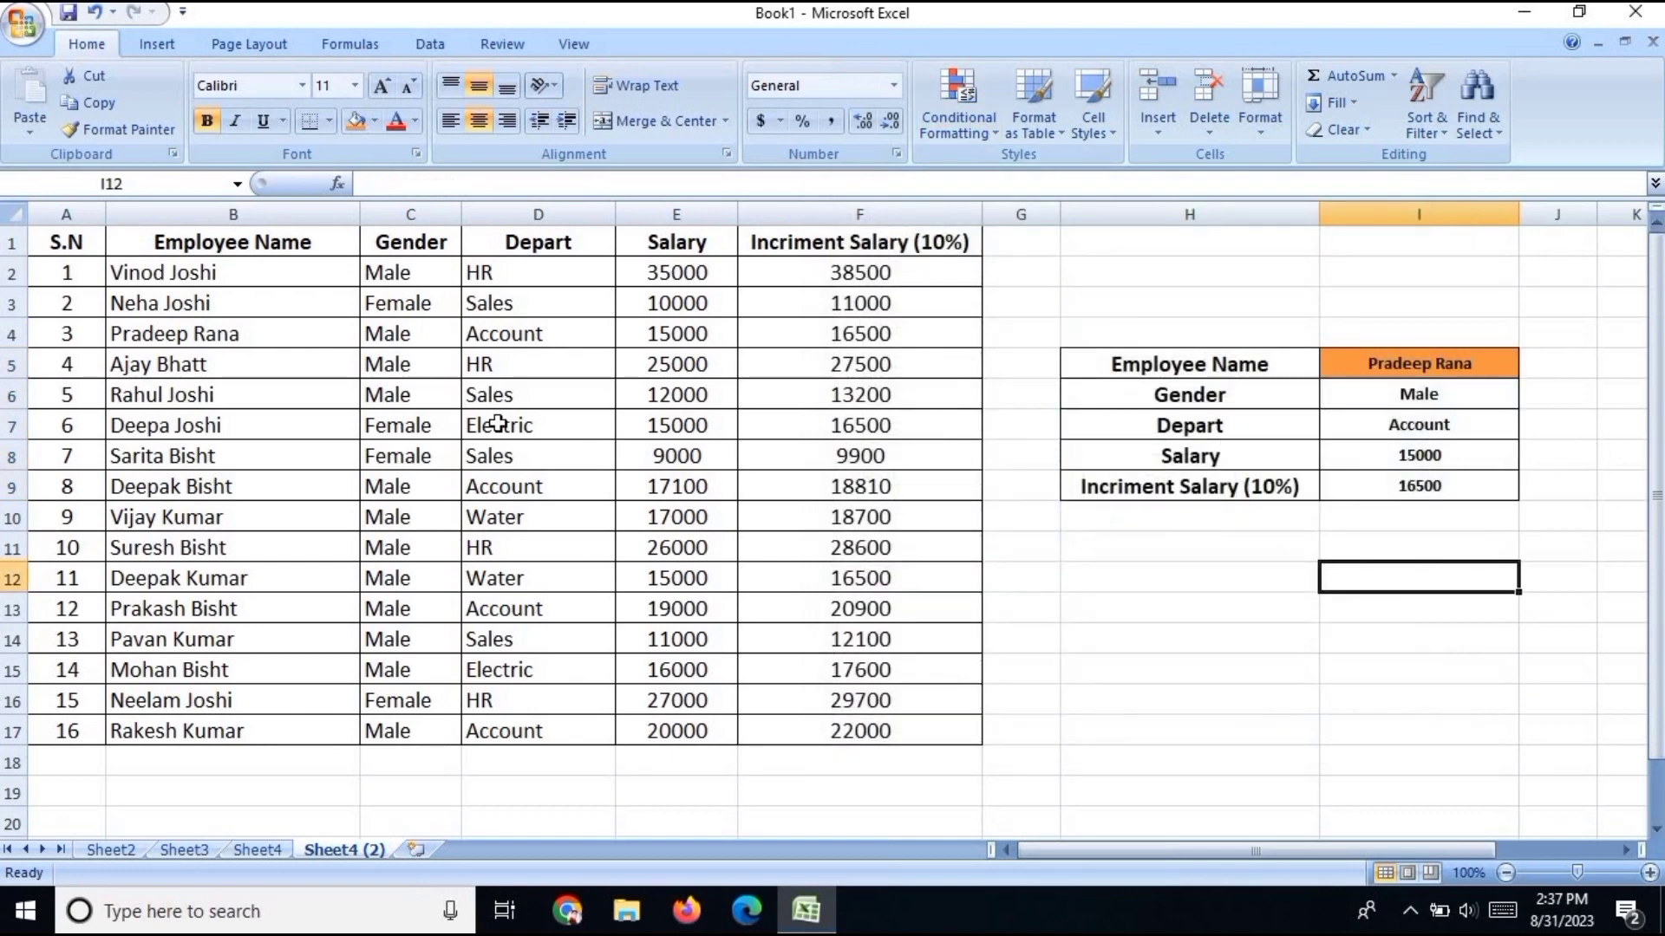
# Step: Test the lookup form by choosing the employees of rows 6 and 10 in I5, and select row 10 for comparison
pyautogui.click(1483, 367)
pyautogui.click(1530, 367)
pyautogui.click(1492, 413)
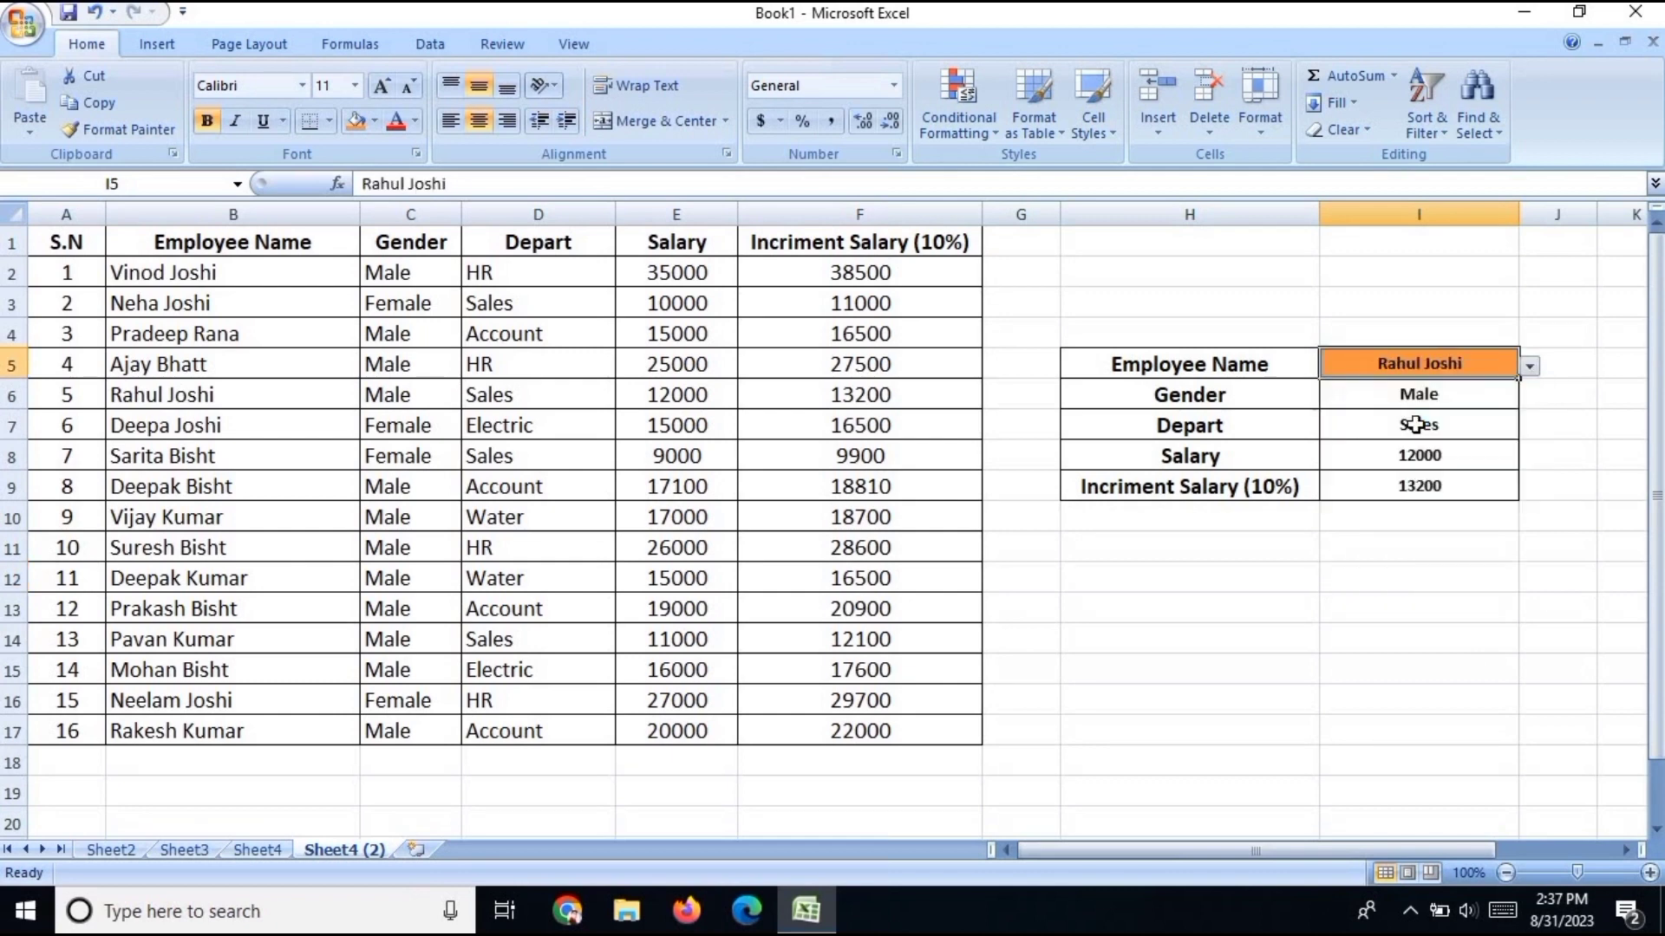
pyautogui.click(1531, 368)
pyautogui.click(1505, 450)
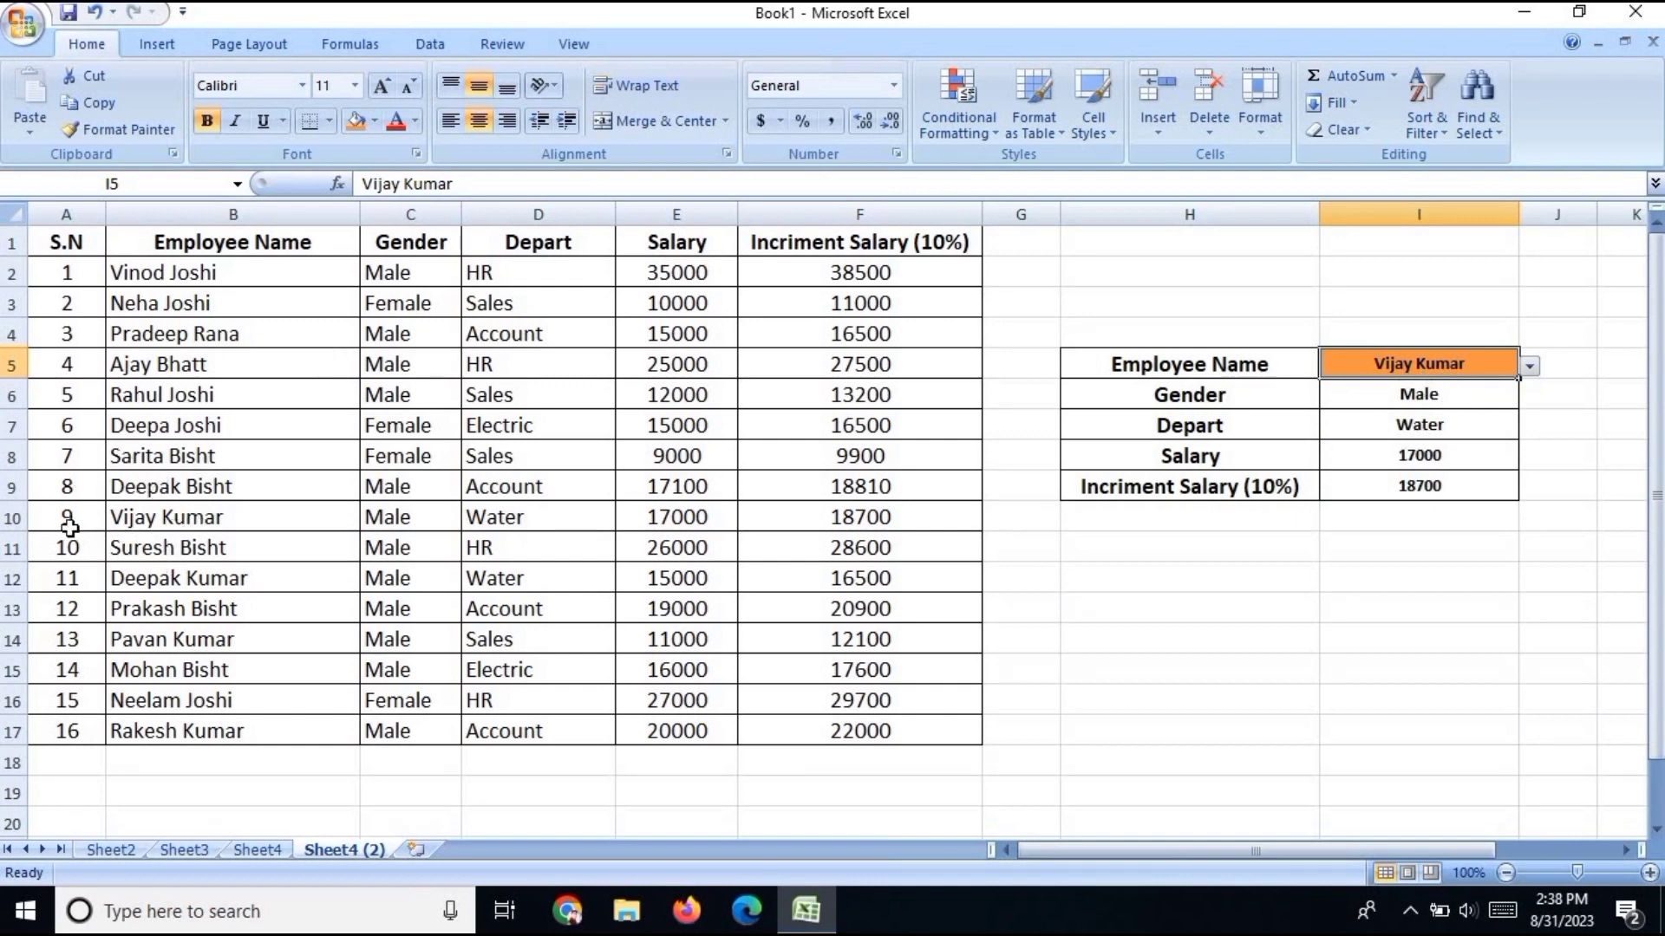
pyautogui.click(14, 520)
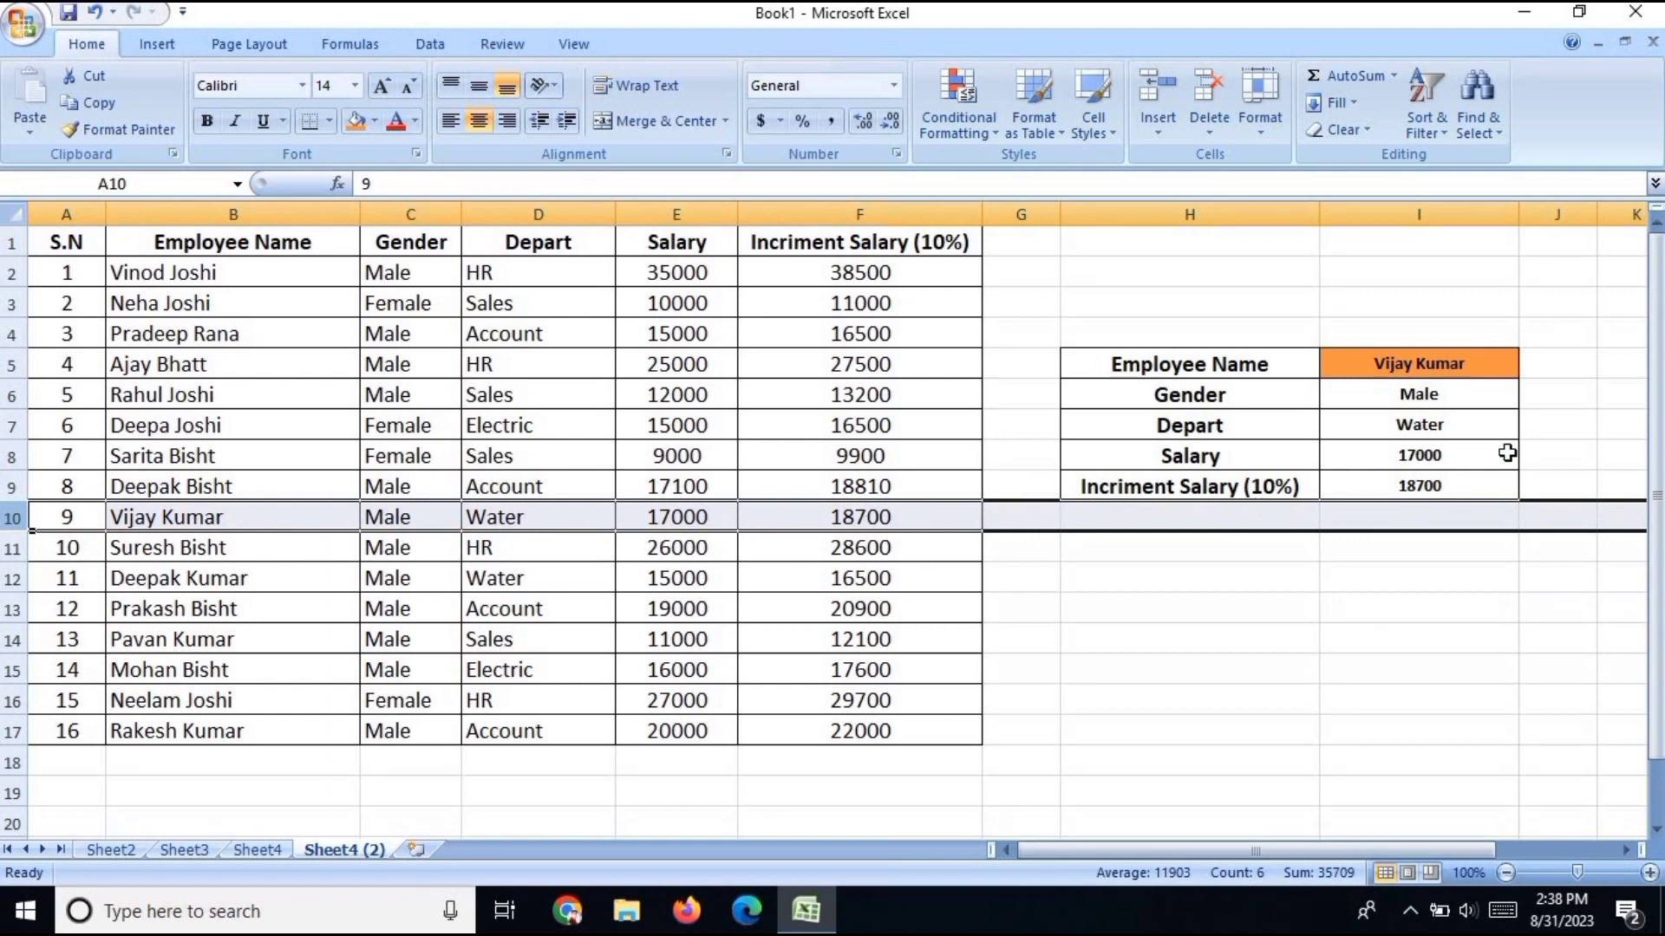
# Step: Choose the employee of row 16 in the I5 drop-down and select row 16 to compare the details
pyautogui.click(1454, 396)
pyautogui.click(1505, 365)
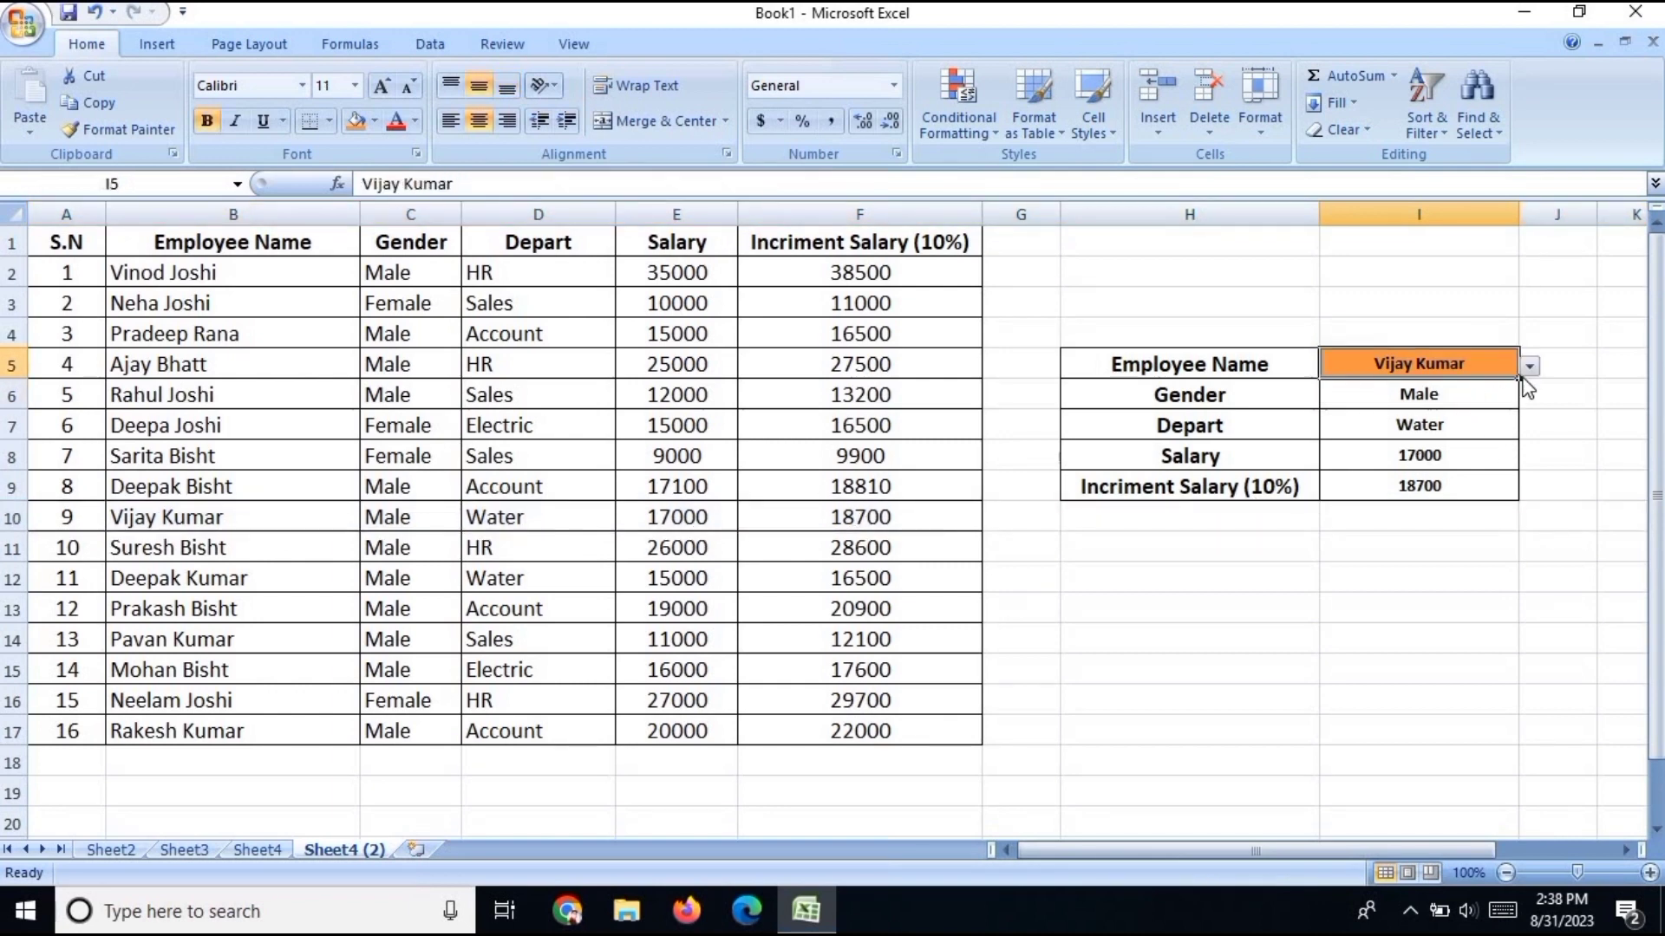
pyautogui.click(1529, 368)
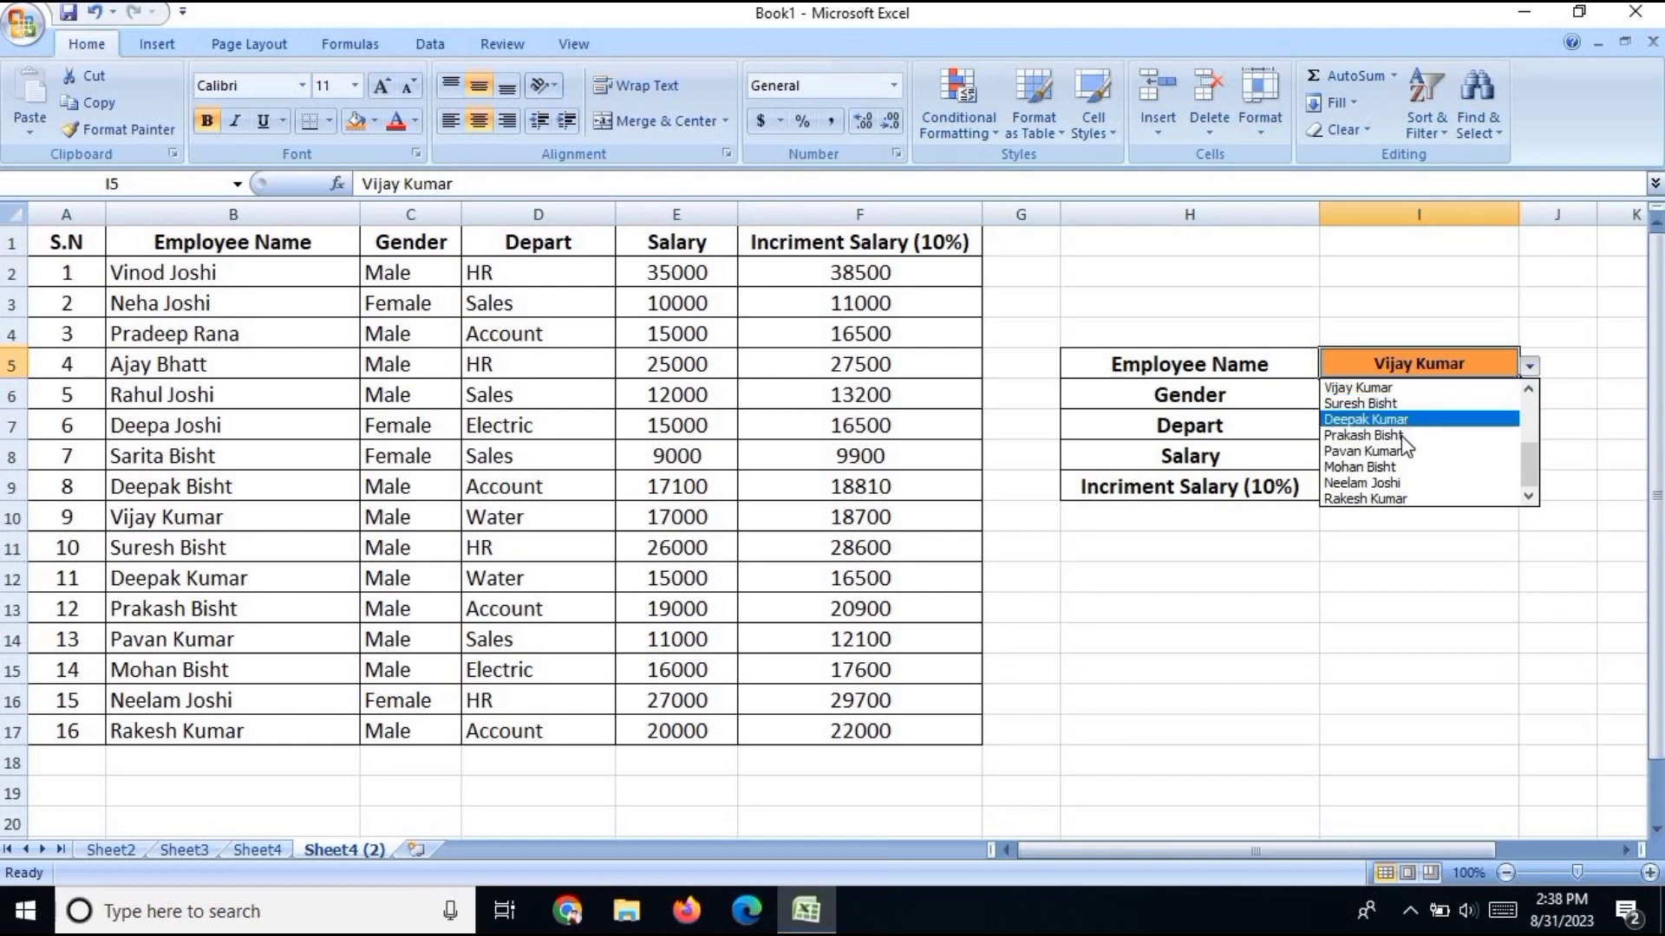
pyautogui.click(1388, 483)
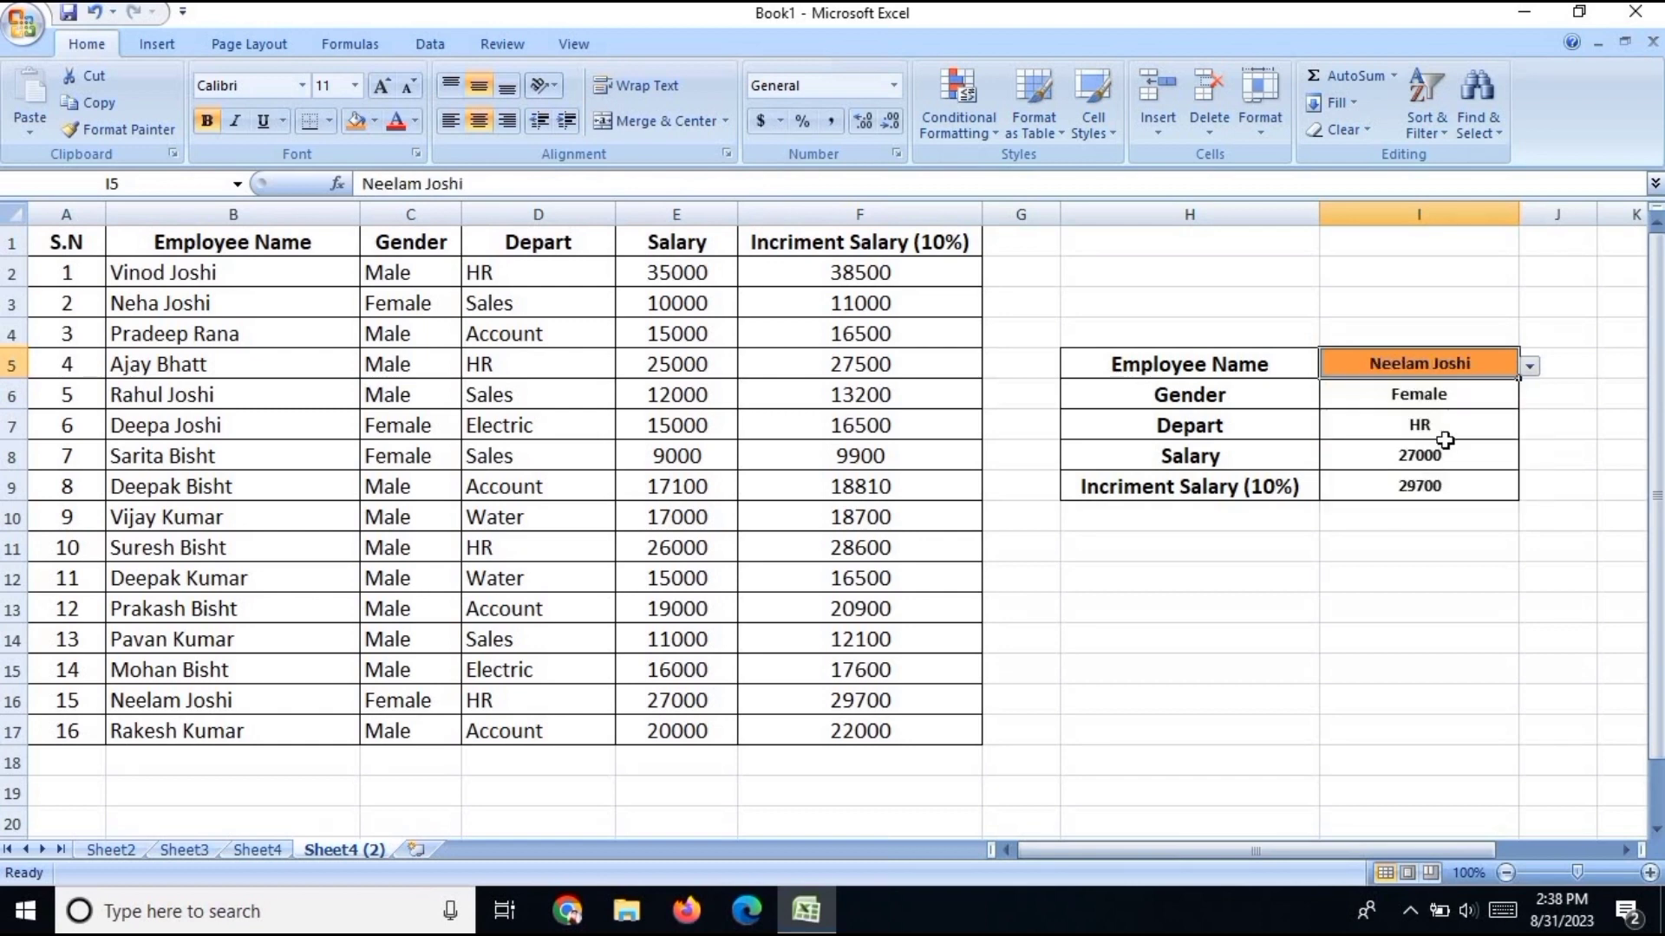
pyautogui.click(15, 701)
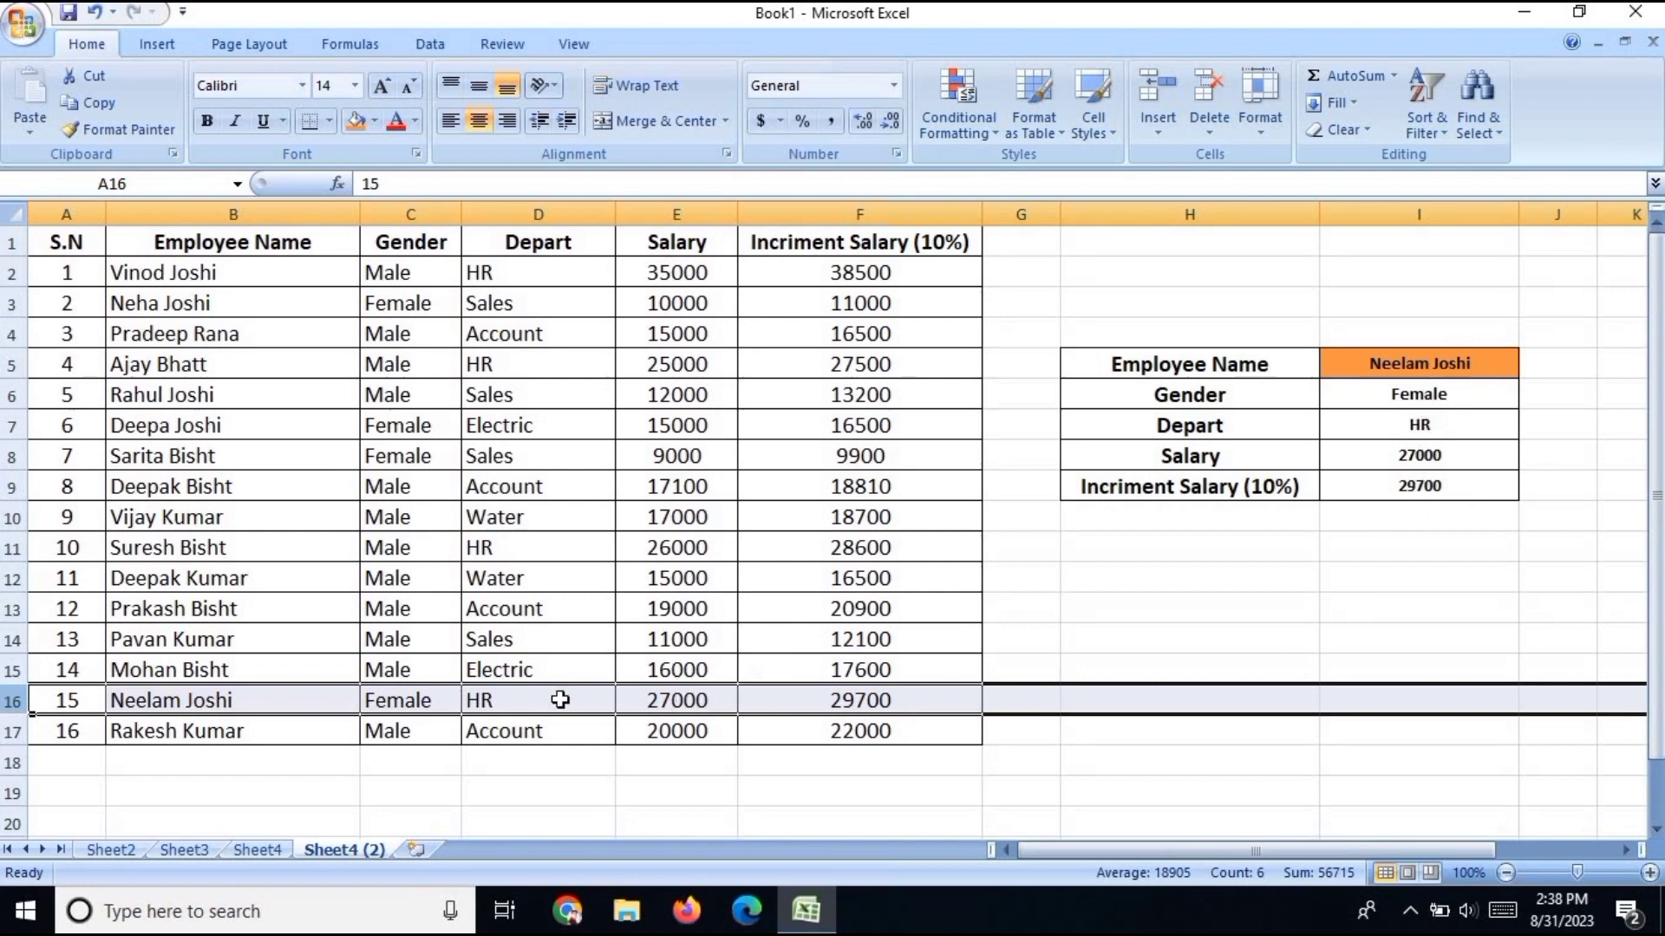
# Step: Set the font size of the lookup result cells I5:I9 to 13
pyautogui.click(1443, 423)
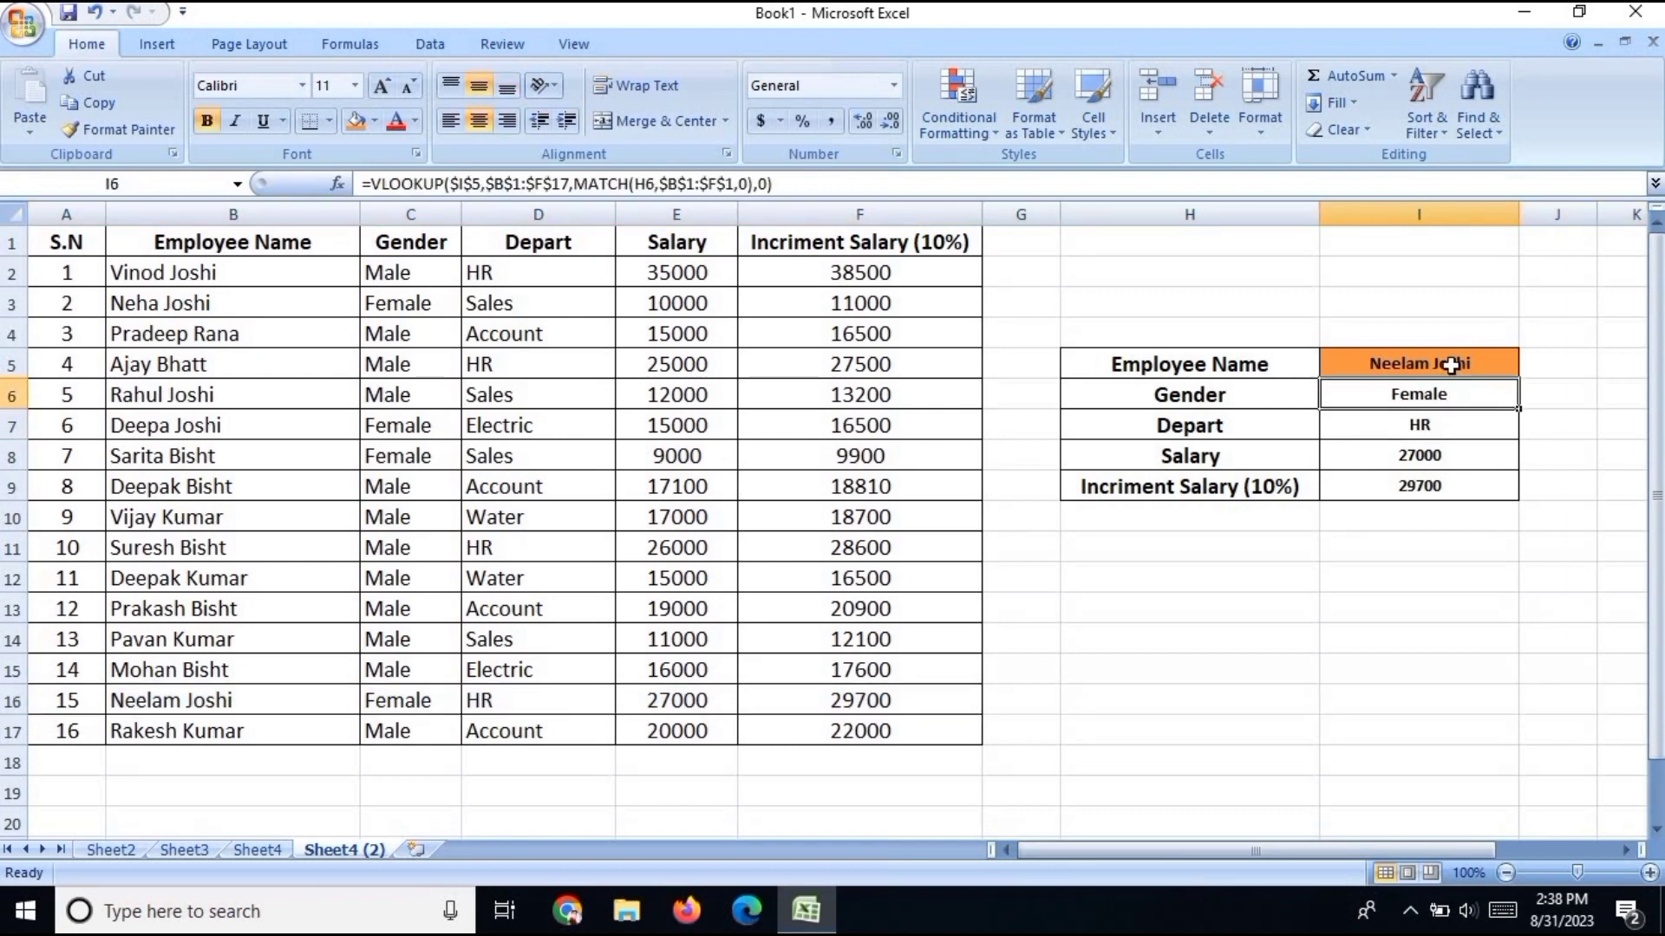
pyautogui.moveTo(1448, 365); pyautogui.dragTo(1449, 487)
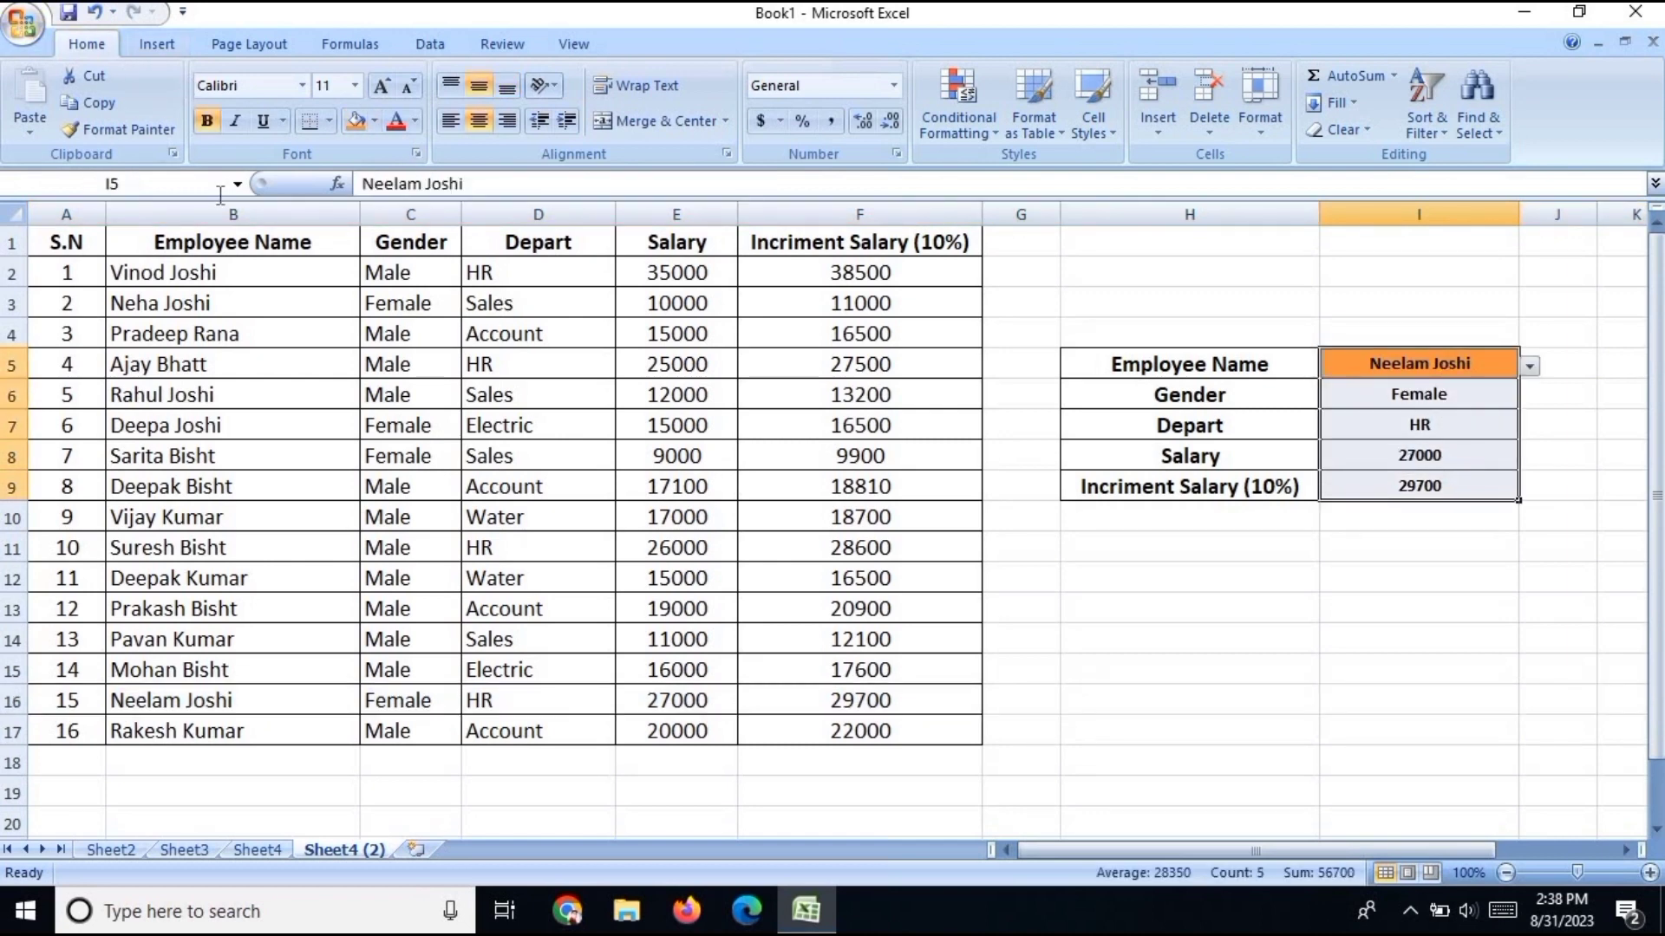
pyautogui.click(357, 85)
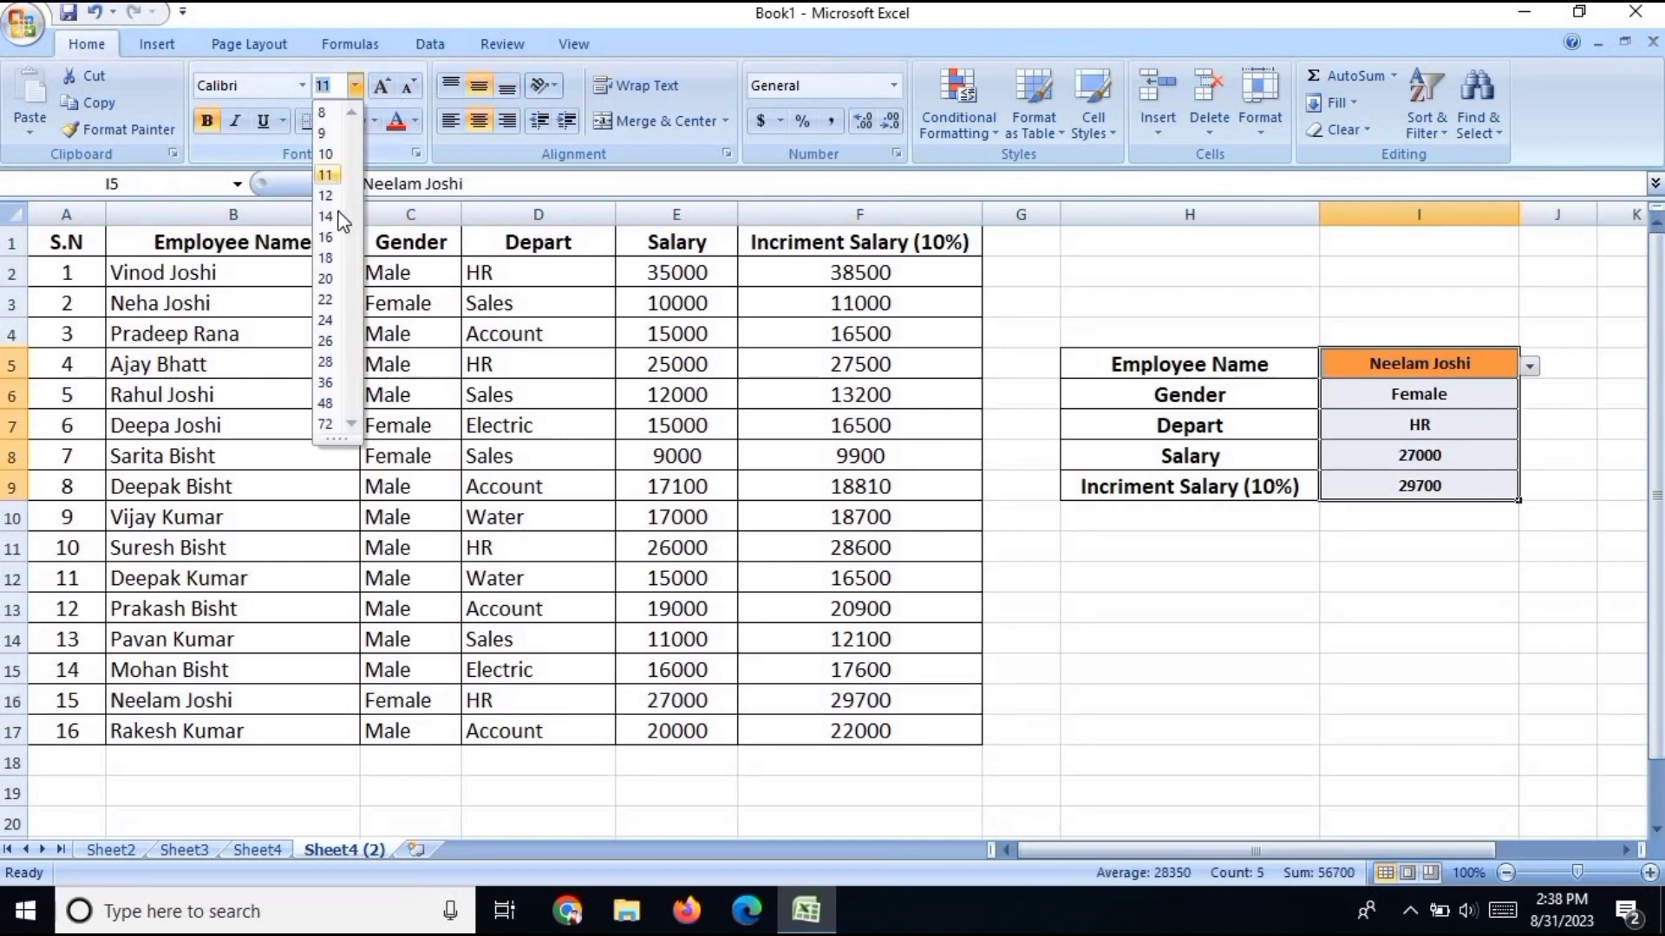
pyautogui.write('13')
pyautogui.click(1412, 607)
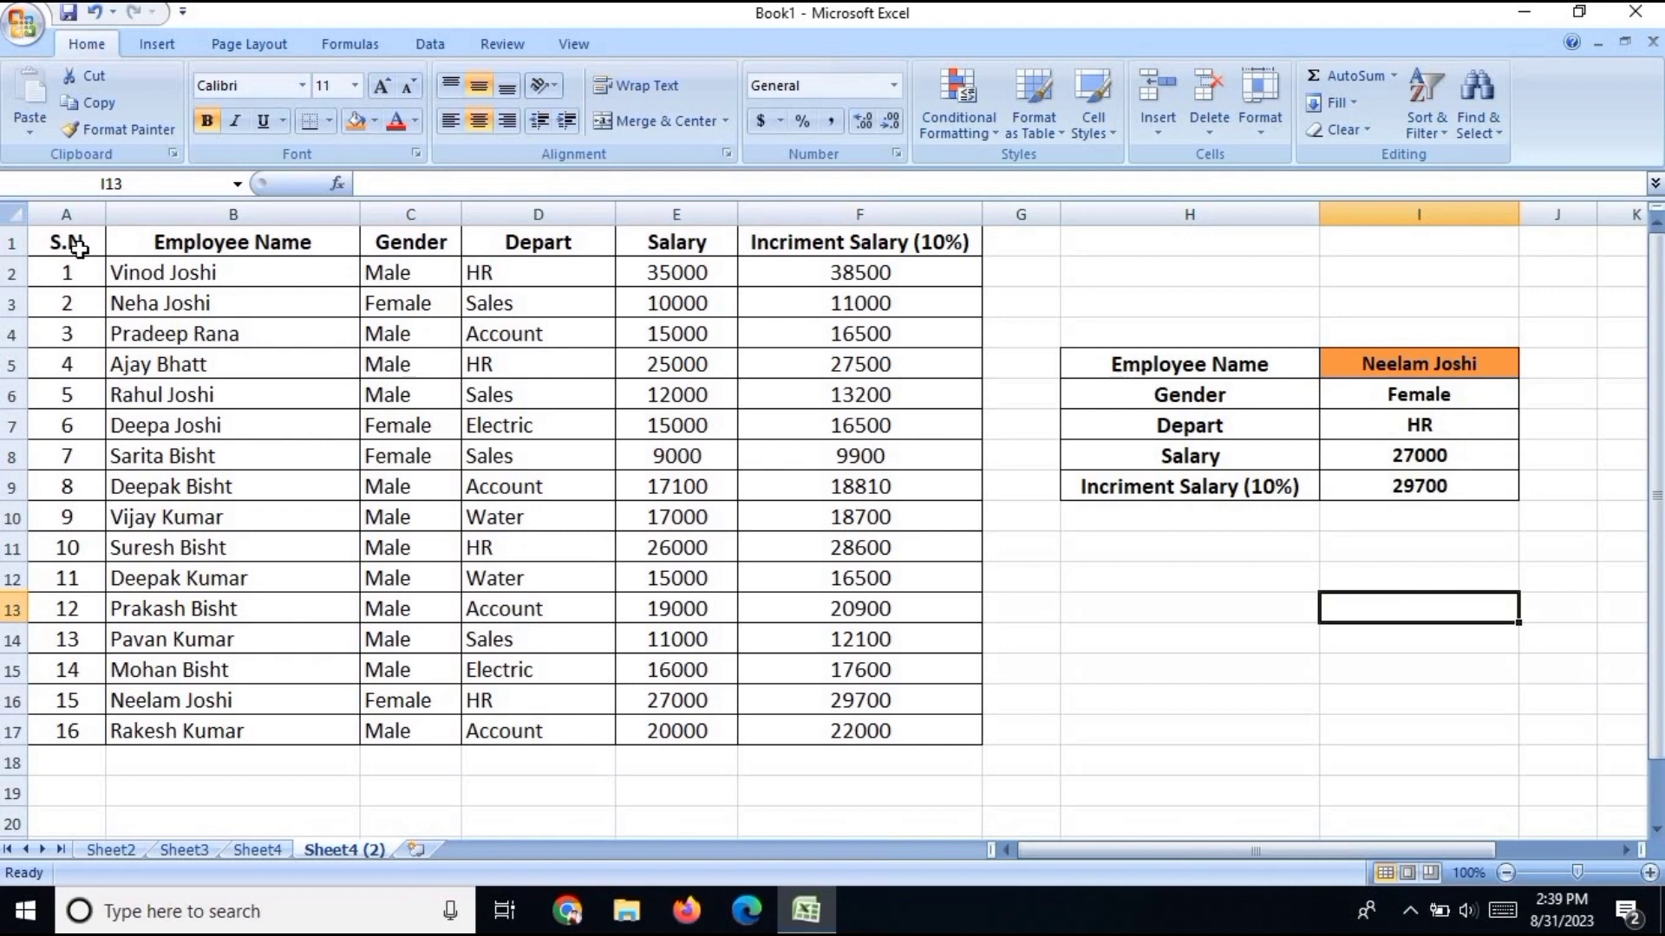
# Step: Begin a new conditional formatting rule for the table A1:F17 that uses a formula to determine which cells to format
pyautogui.moveTo(78, 247); pyautogui.dragTo(878, 726)
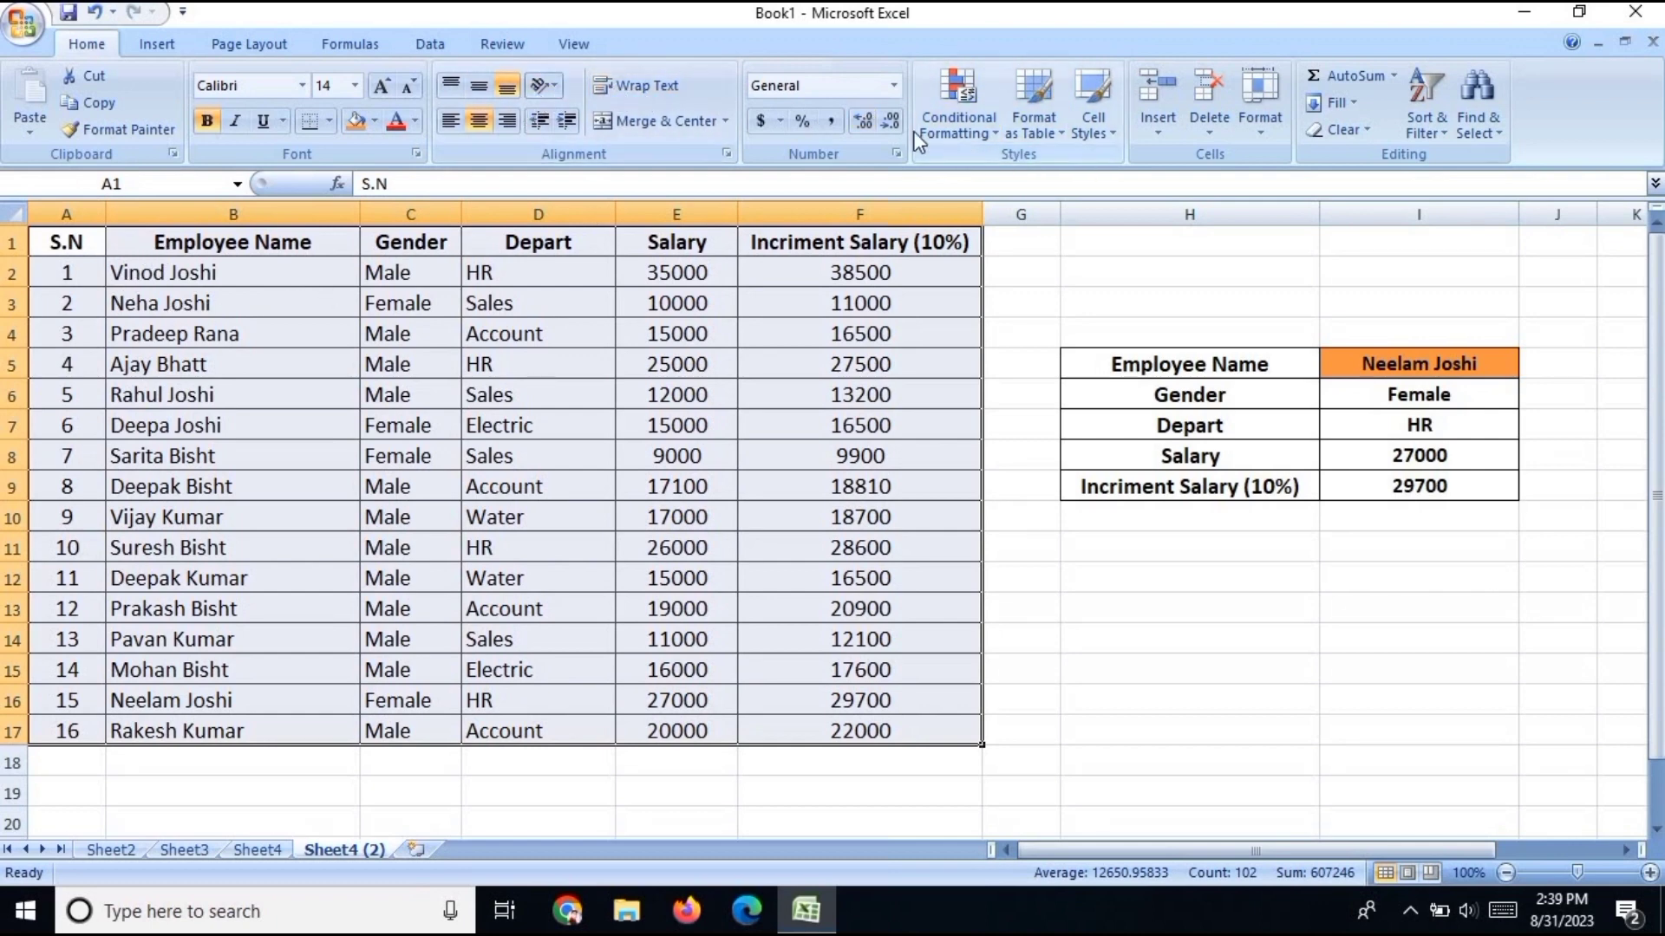
pyautogui.click(997, 130)
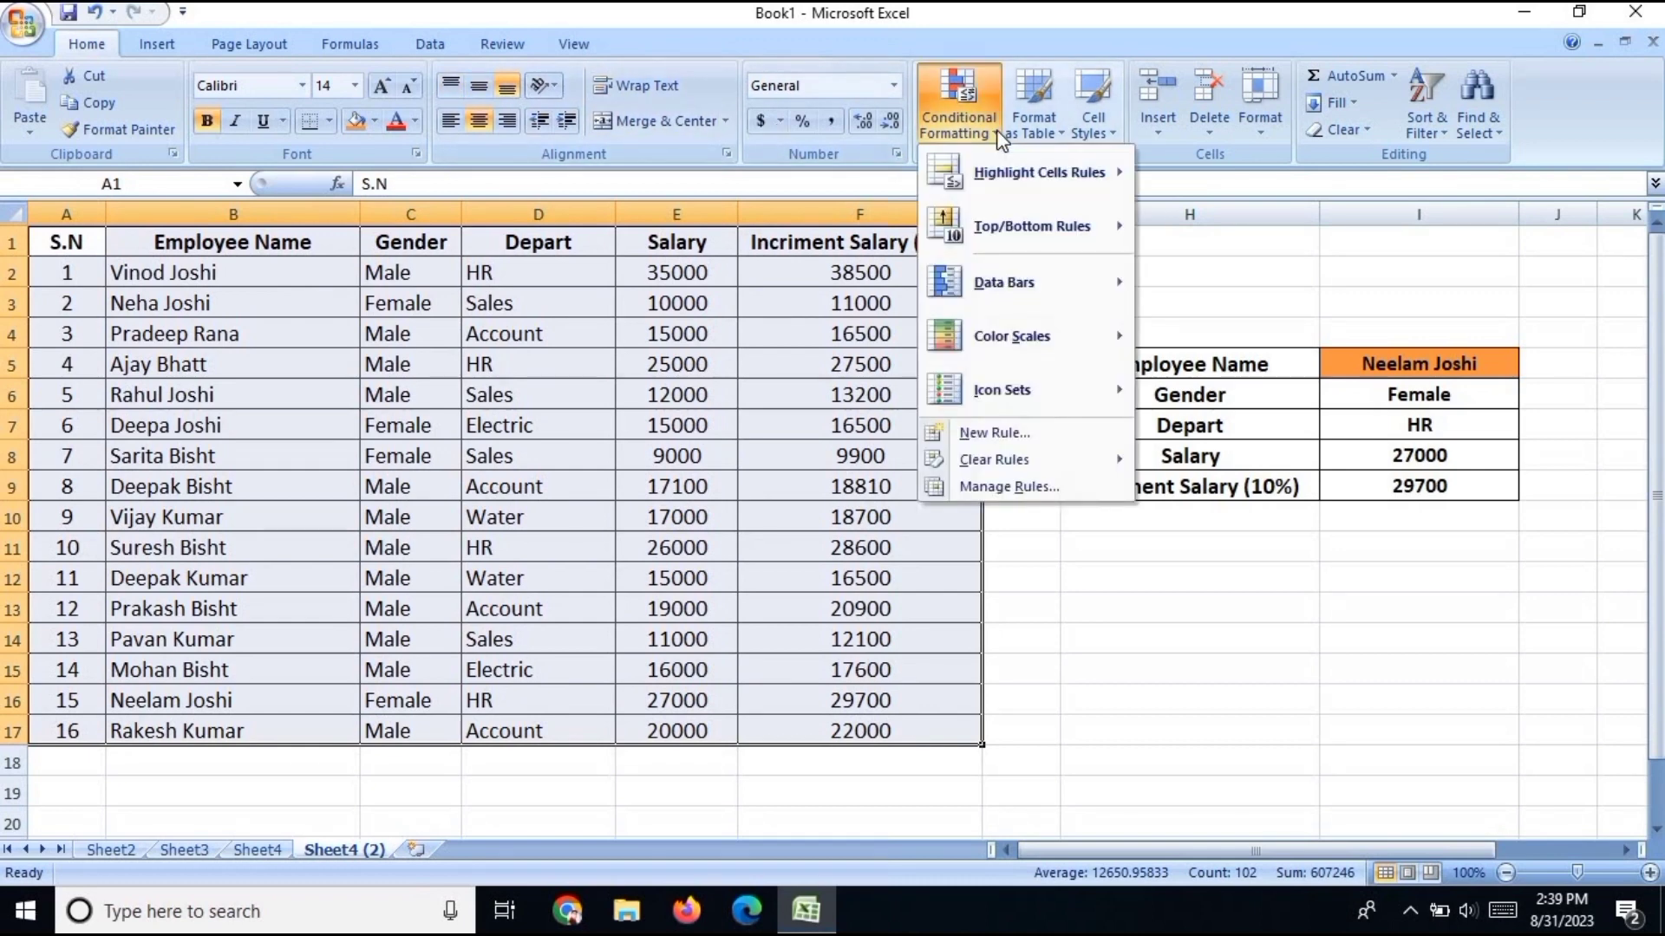
pyautogui.click(992, 433)
pyautogui.click(875, 426)
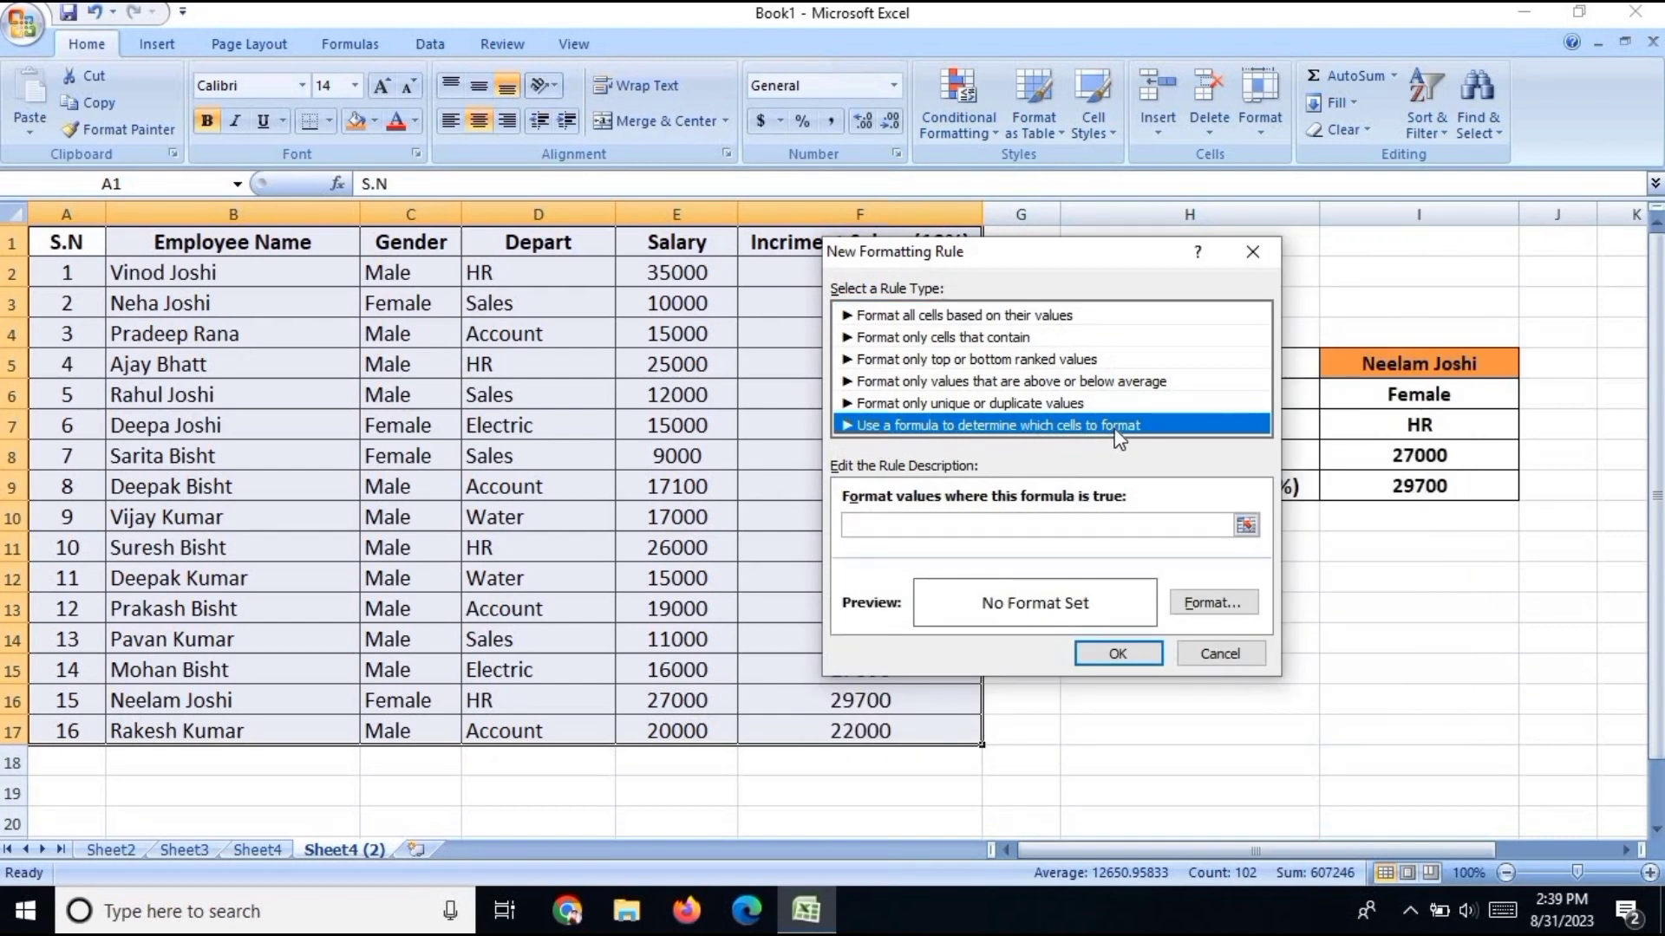
# Step: Enter the rule formula =Row(B1)=match($I$5,$B$1:$B$17,0), with B1 as a relative reference
pyautogui.click(876, 526)
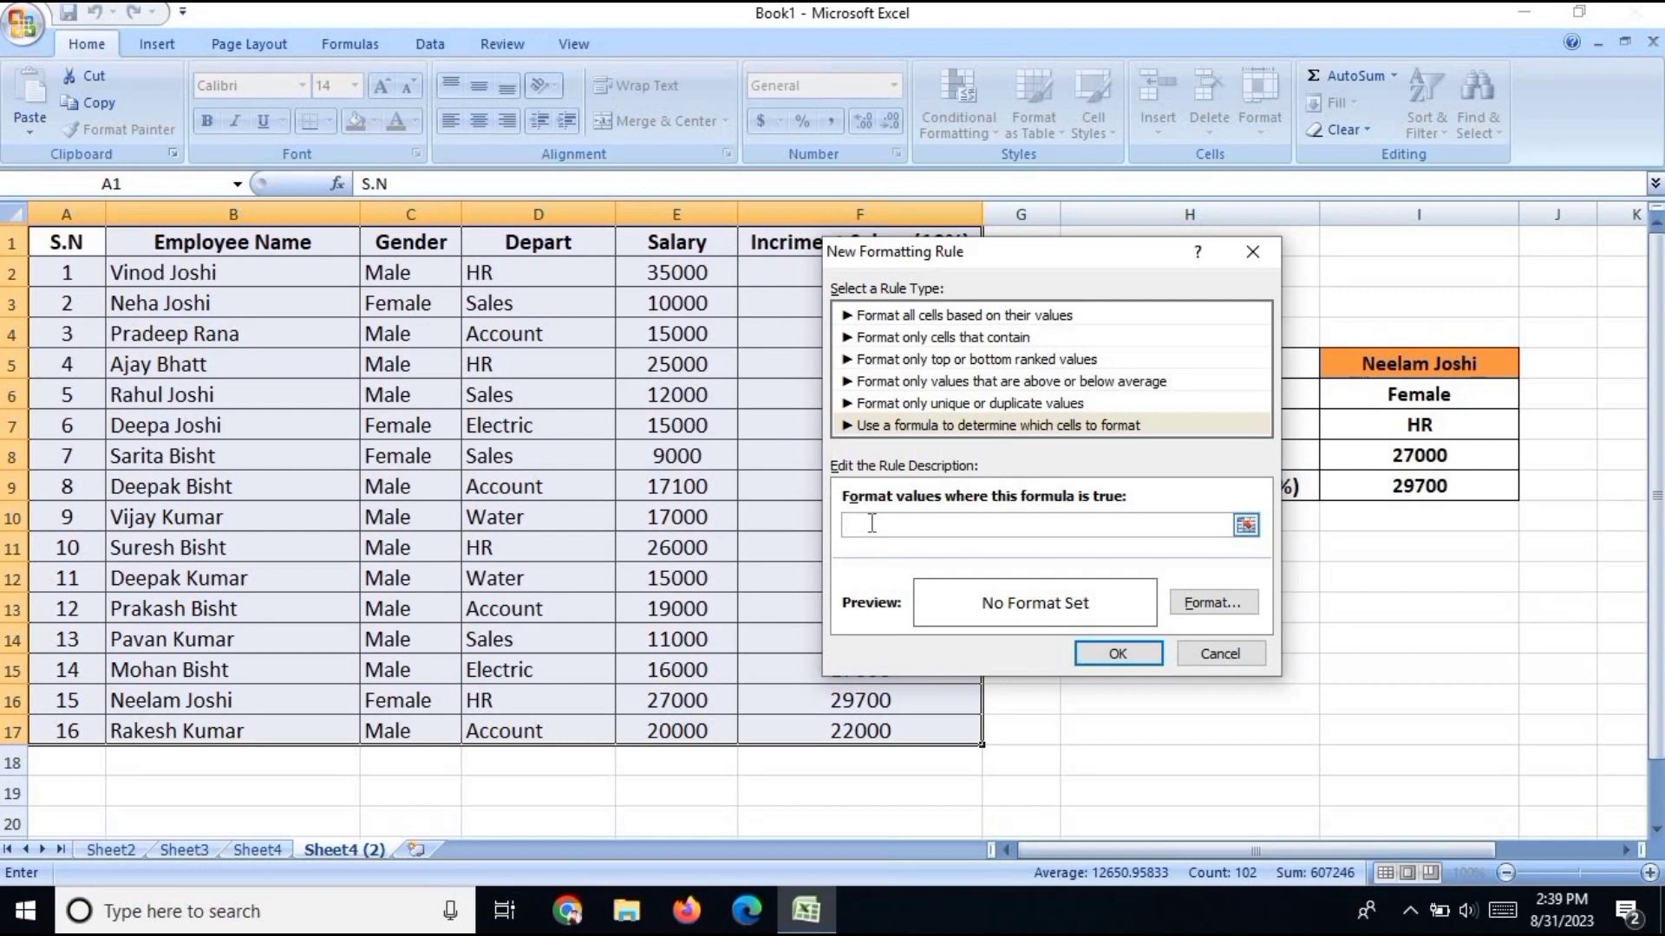
pyautogui.write('=Row(')
pyautogui.click(212, 246)
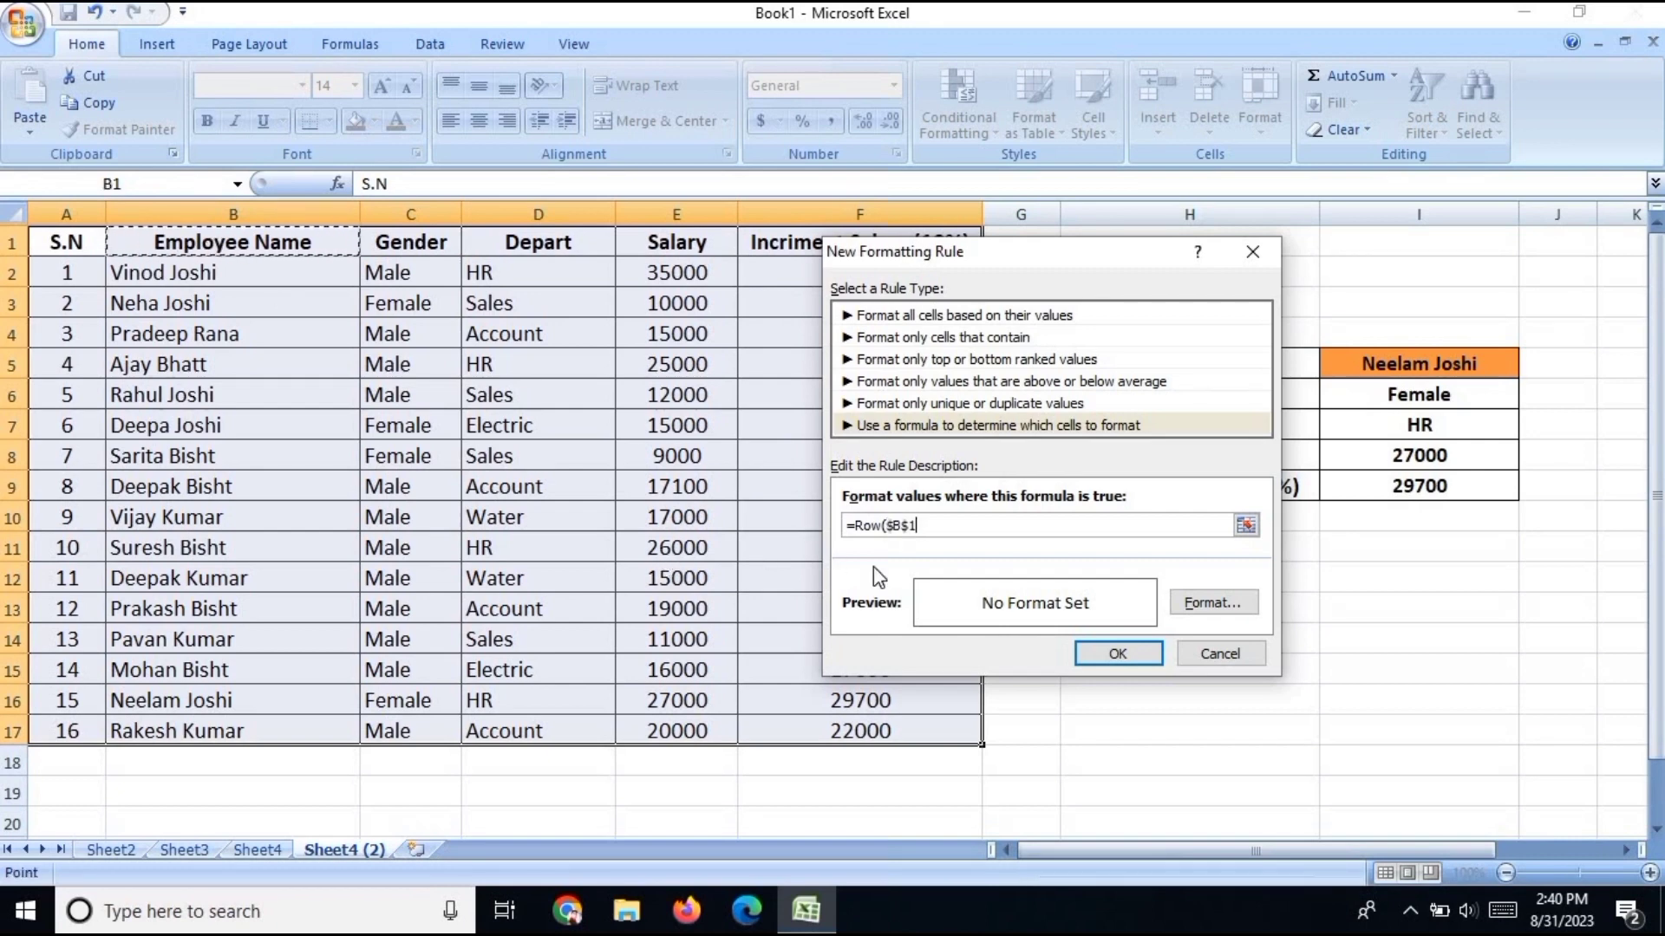
pyautogui.moveTo(915, 526); pyautogui.dragTo(894, 524)
pyautogui.moveTo(904, 584); pyautogui.dragTo(903, 586)
pyautogui.press('F4')
pyautogui.click(908, 530)
pyautogui.write(')=match(')
pyautogui.click(1404, 366)
pyautogui.write(',')
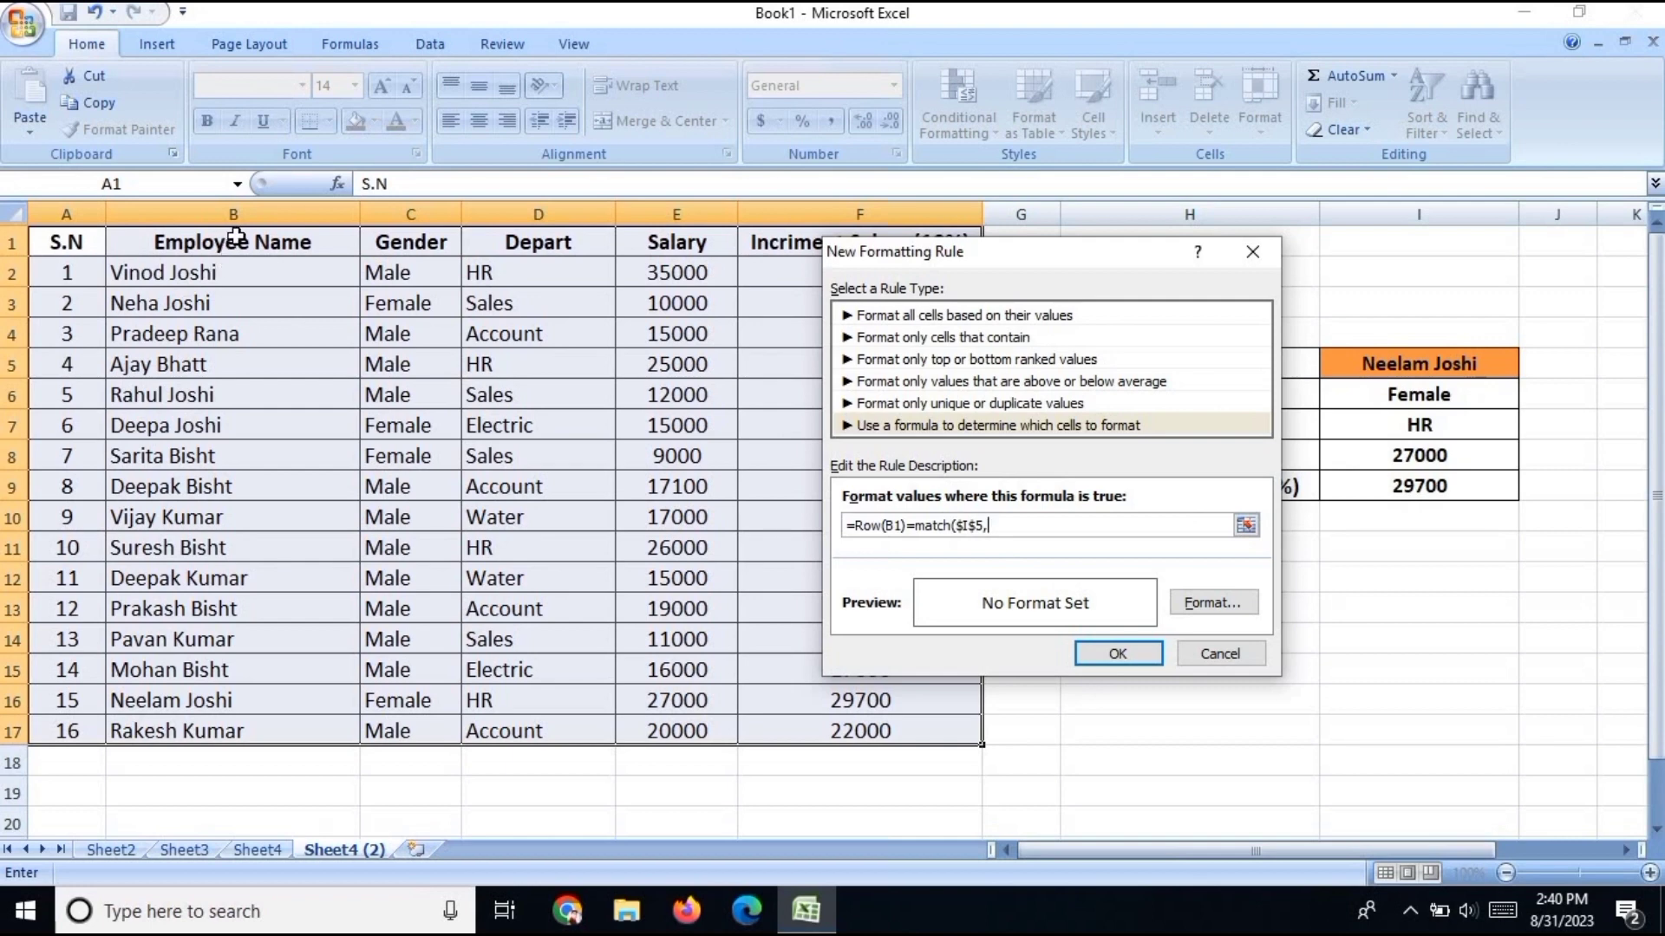
pyautogui.moveTo(232, 244); pyautogui.dragTo(218, 731)
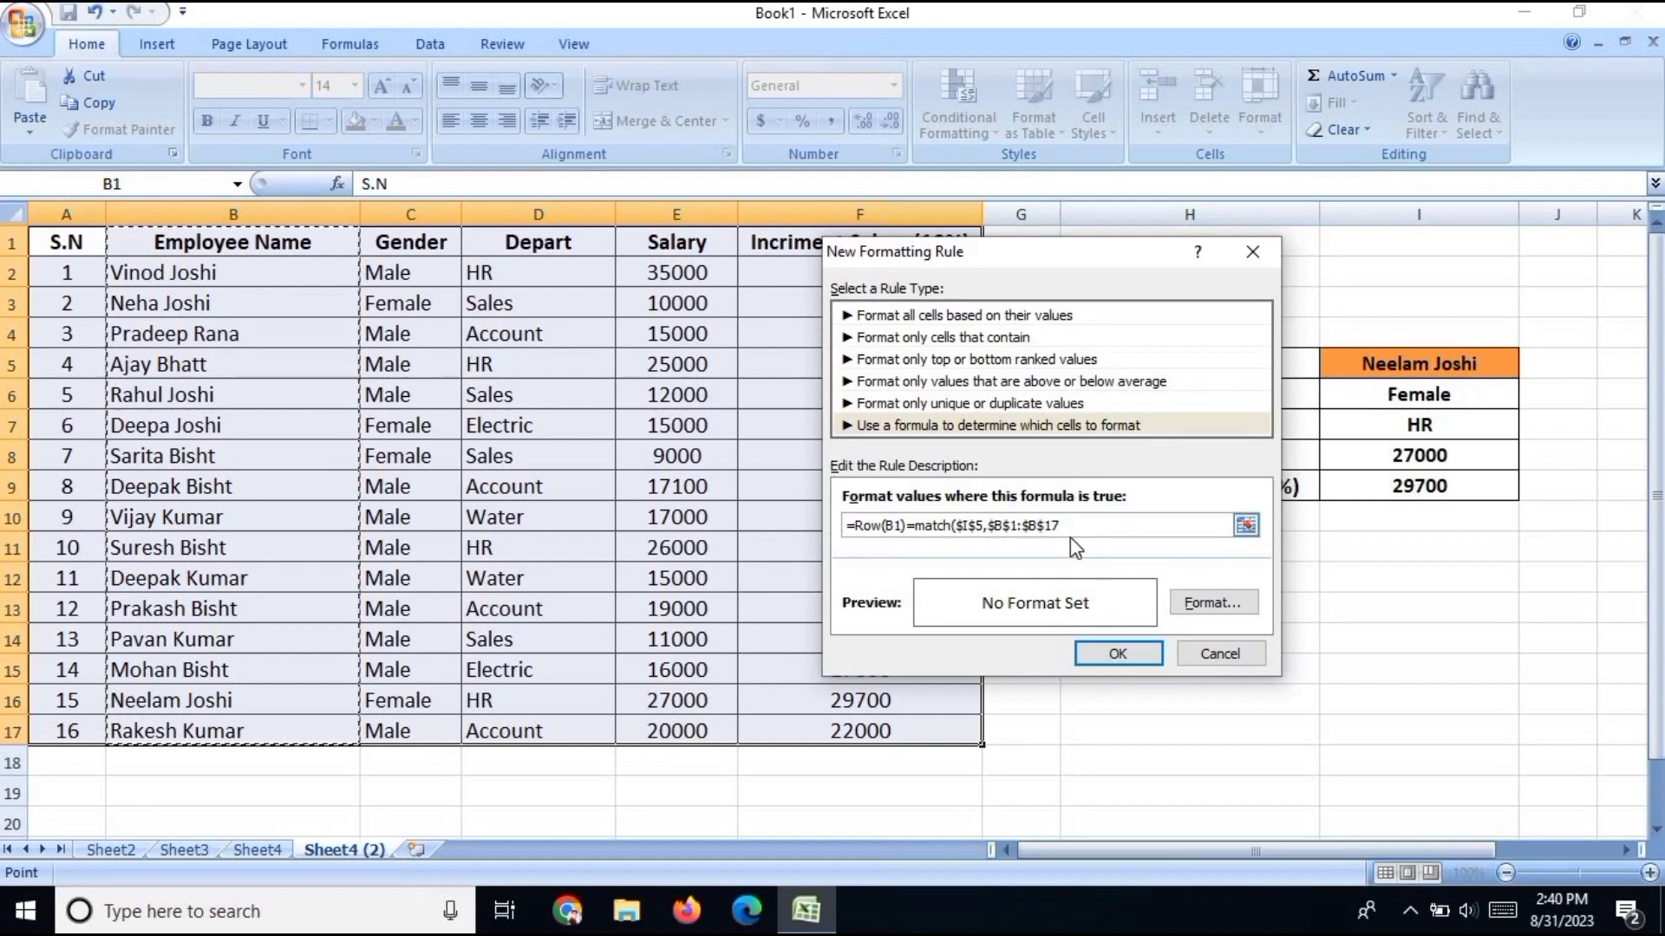
pyautogui.write(',0)')
# Step: Give the formatting rule a medium blue background fill and apply it to the table
pyautogui.click(1209, 609)
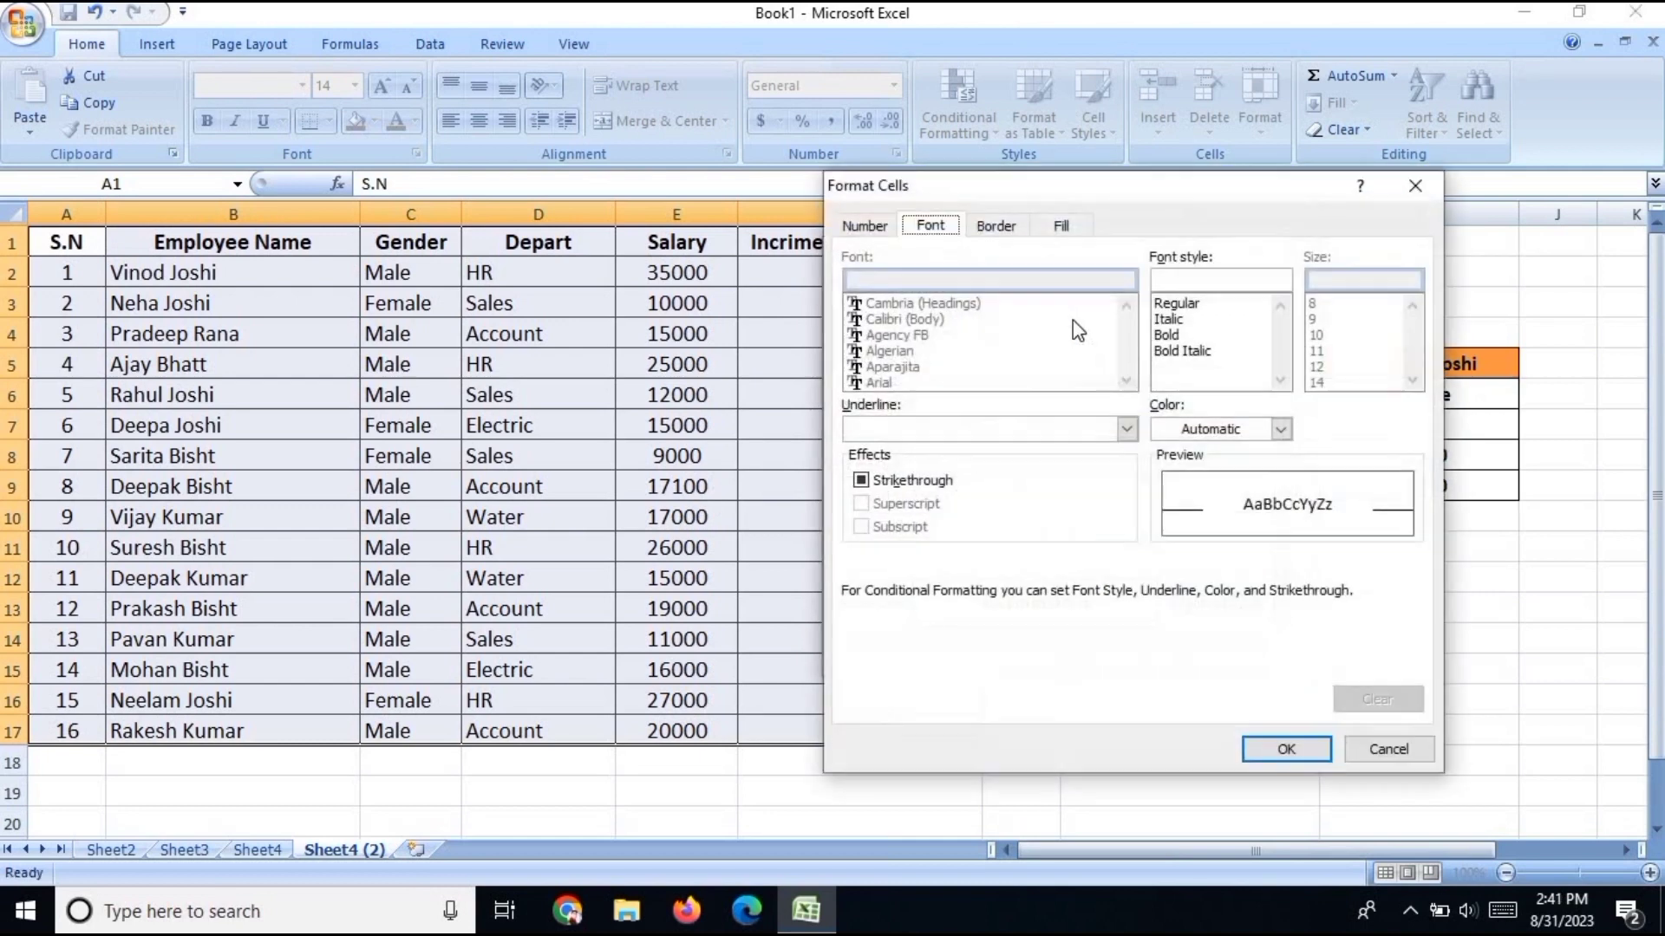
pyautogui.click(1061, 224)
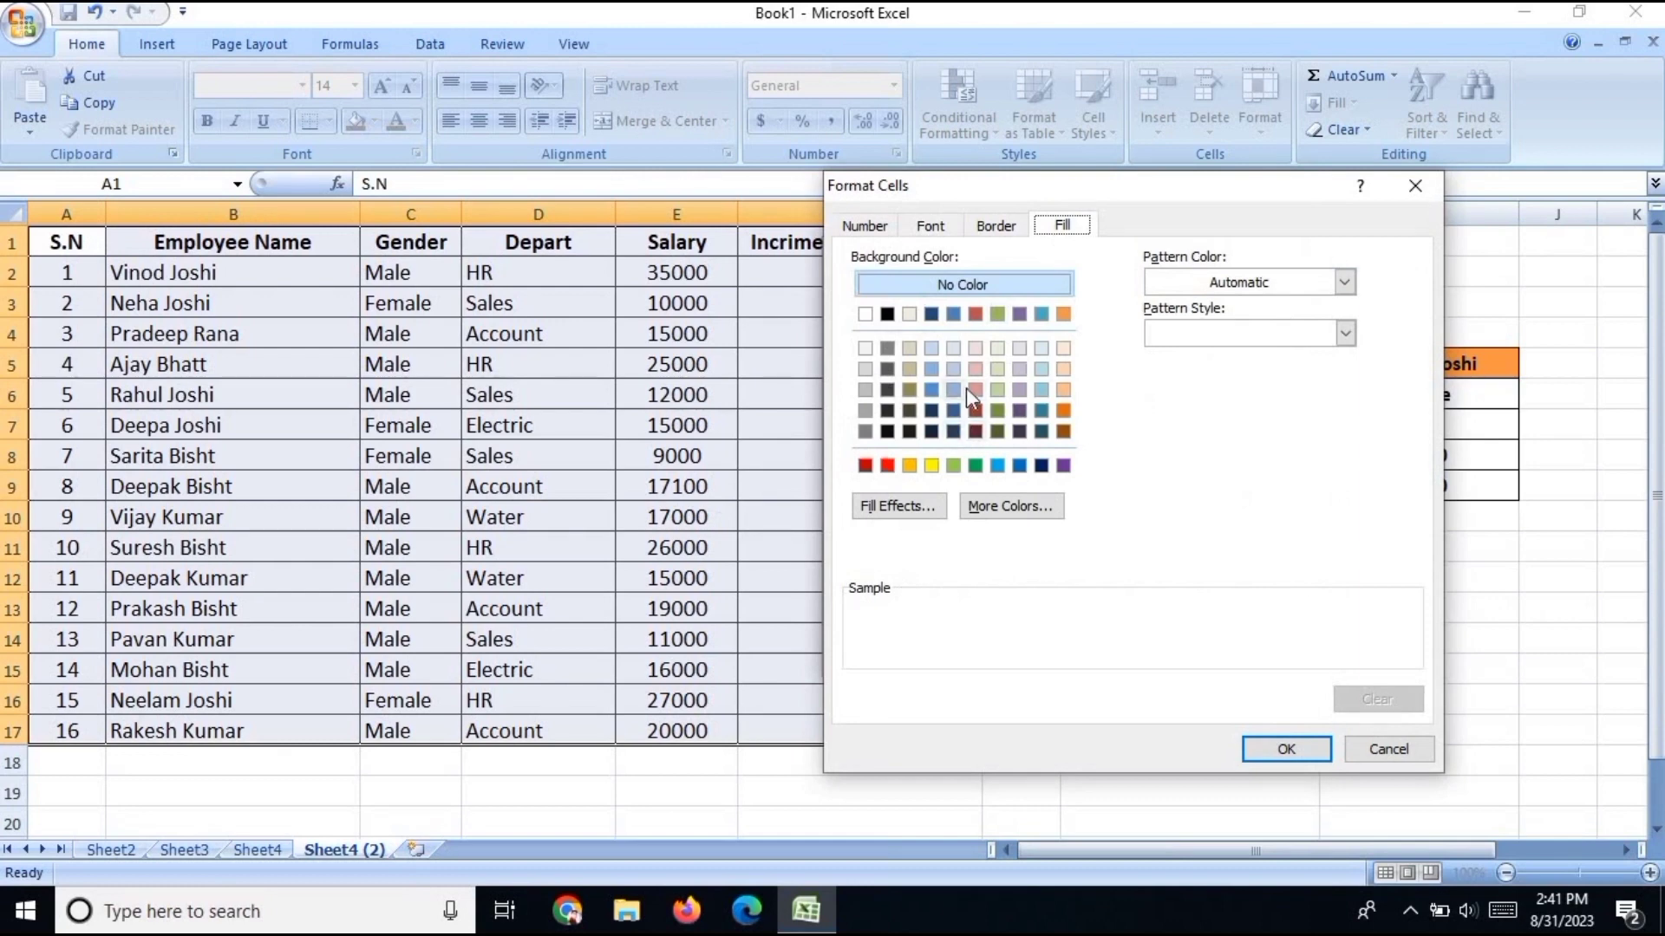
pyautogui.click(933, 389)
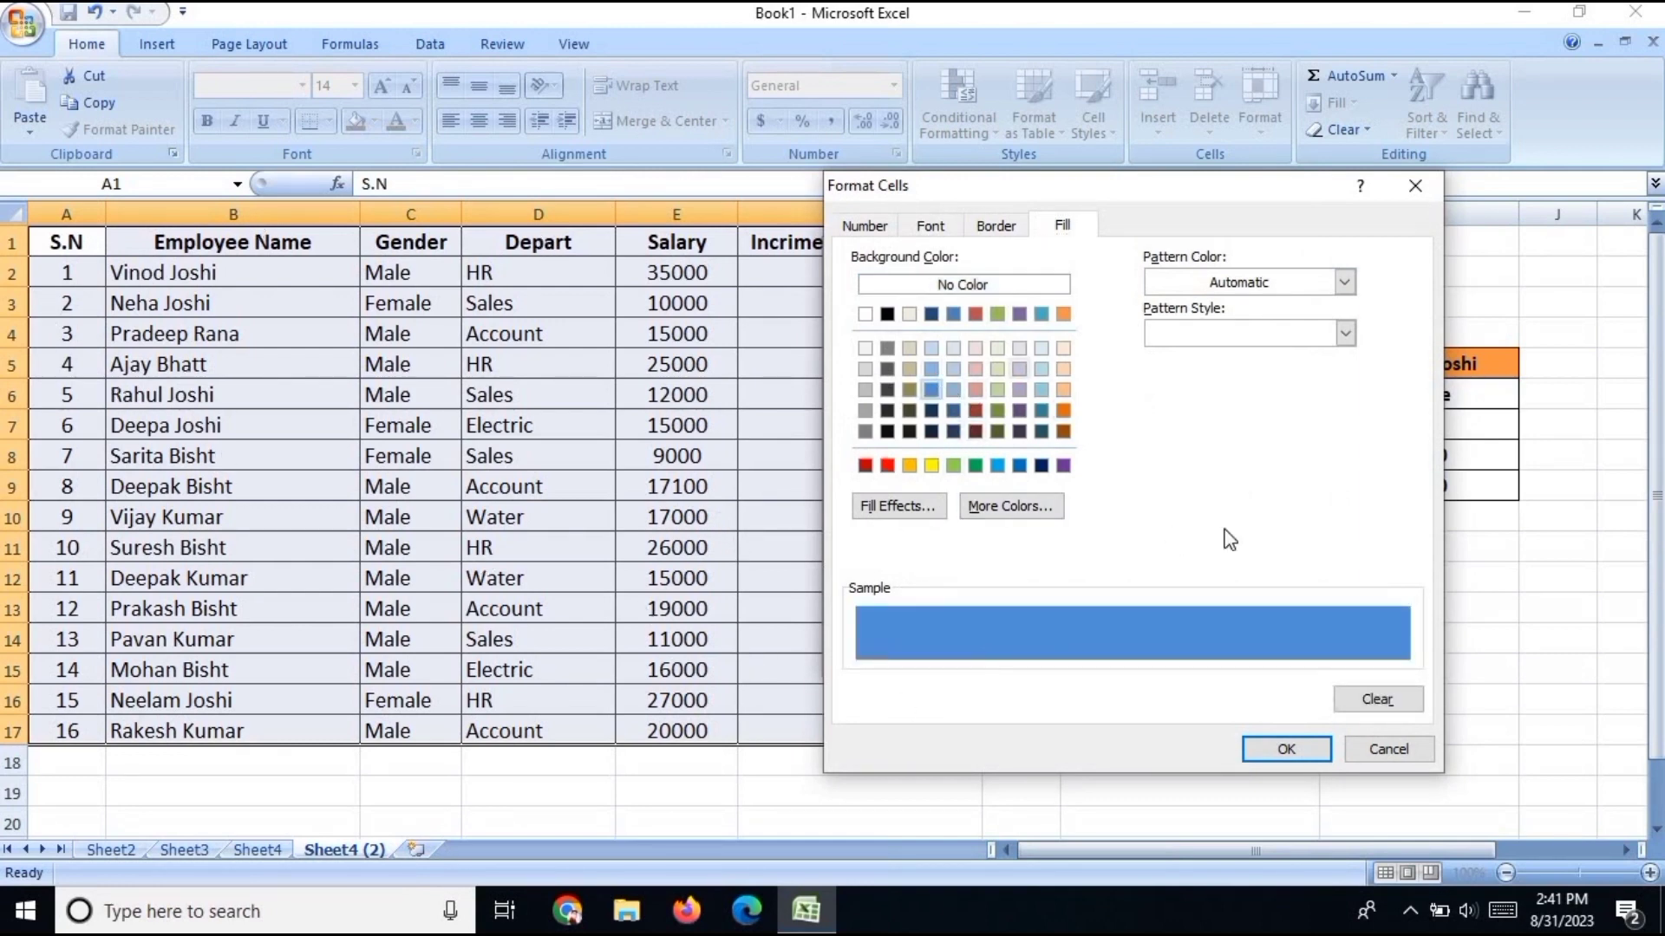
pyautogui.click(1285, 749)
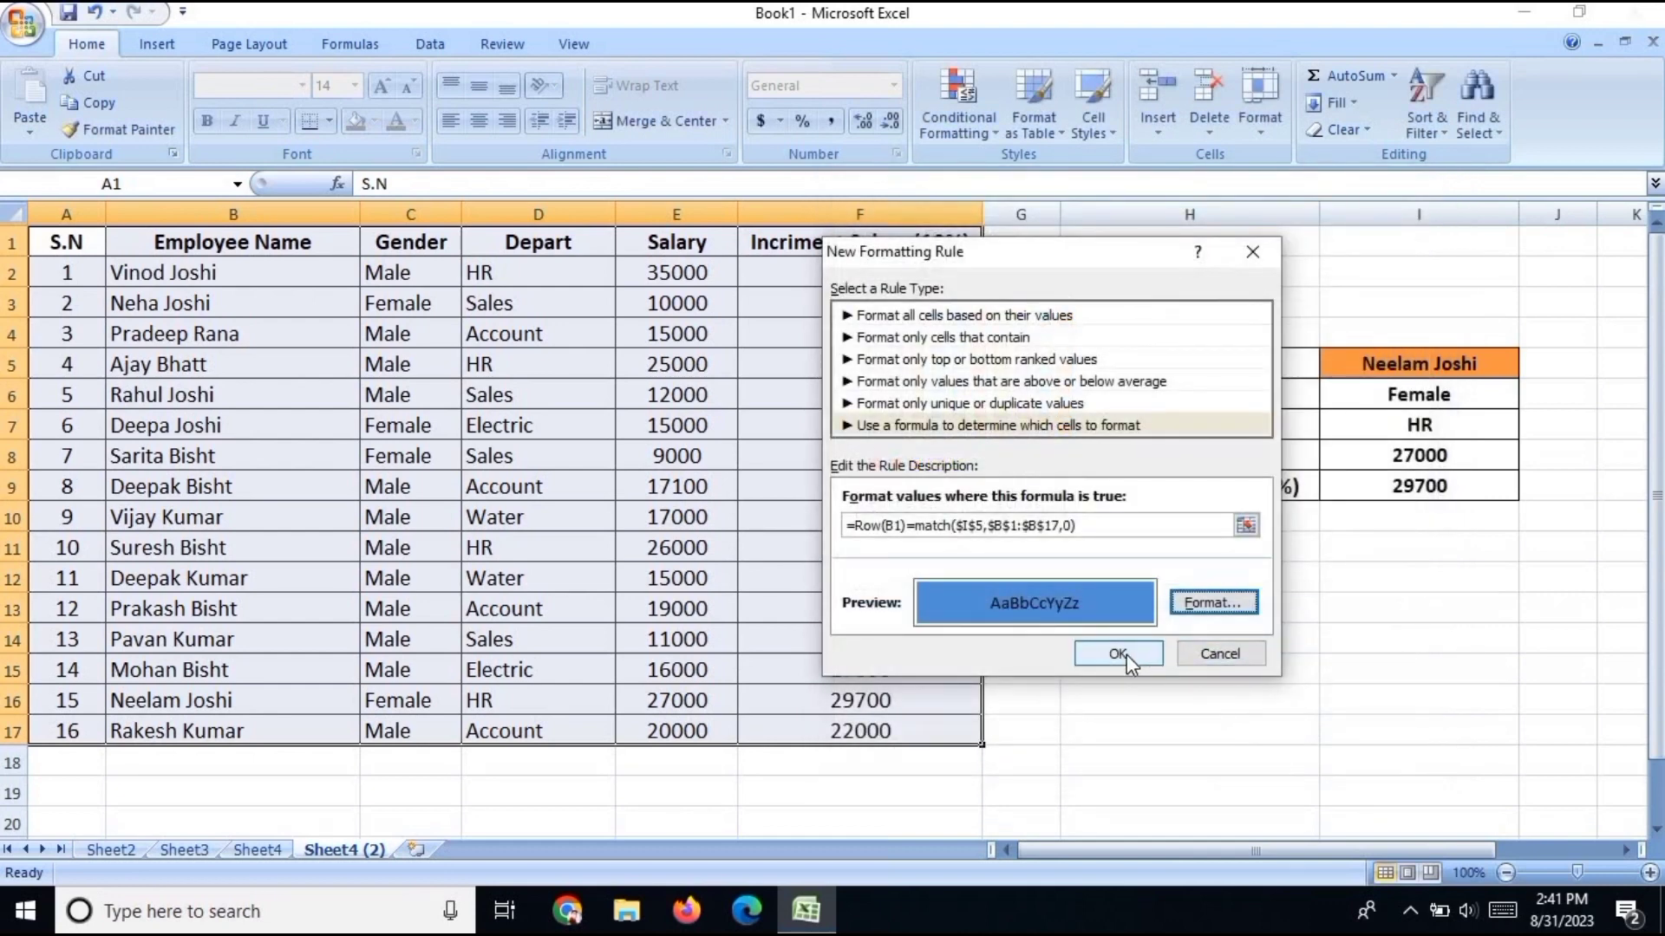
pyautogui.click(1121, 655)
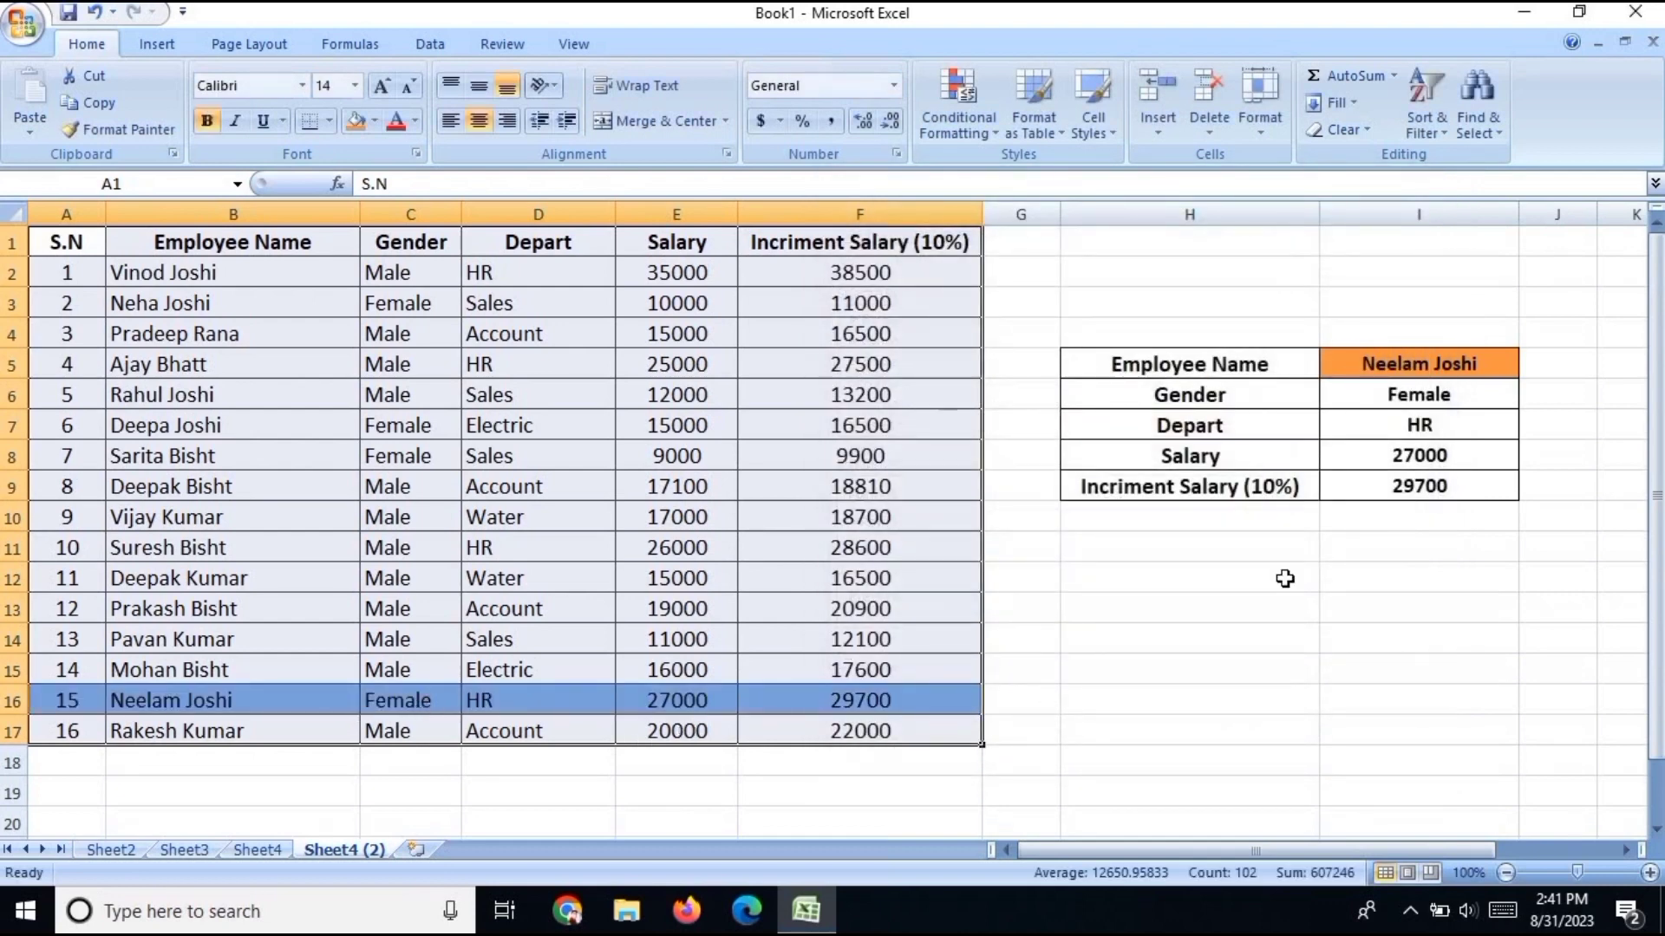
# Step: Test the row highlighting by choosing the employees of rows 14, 12 and 15 in turn in I5
pyautogui.click(1437, 368)
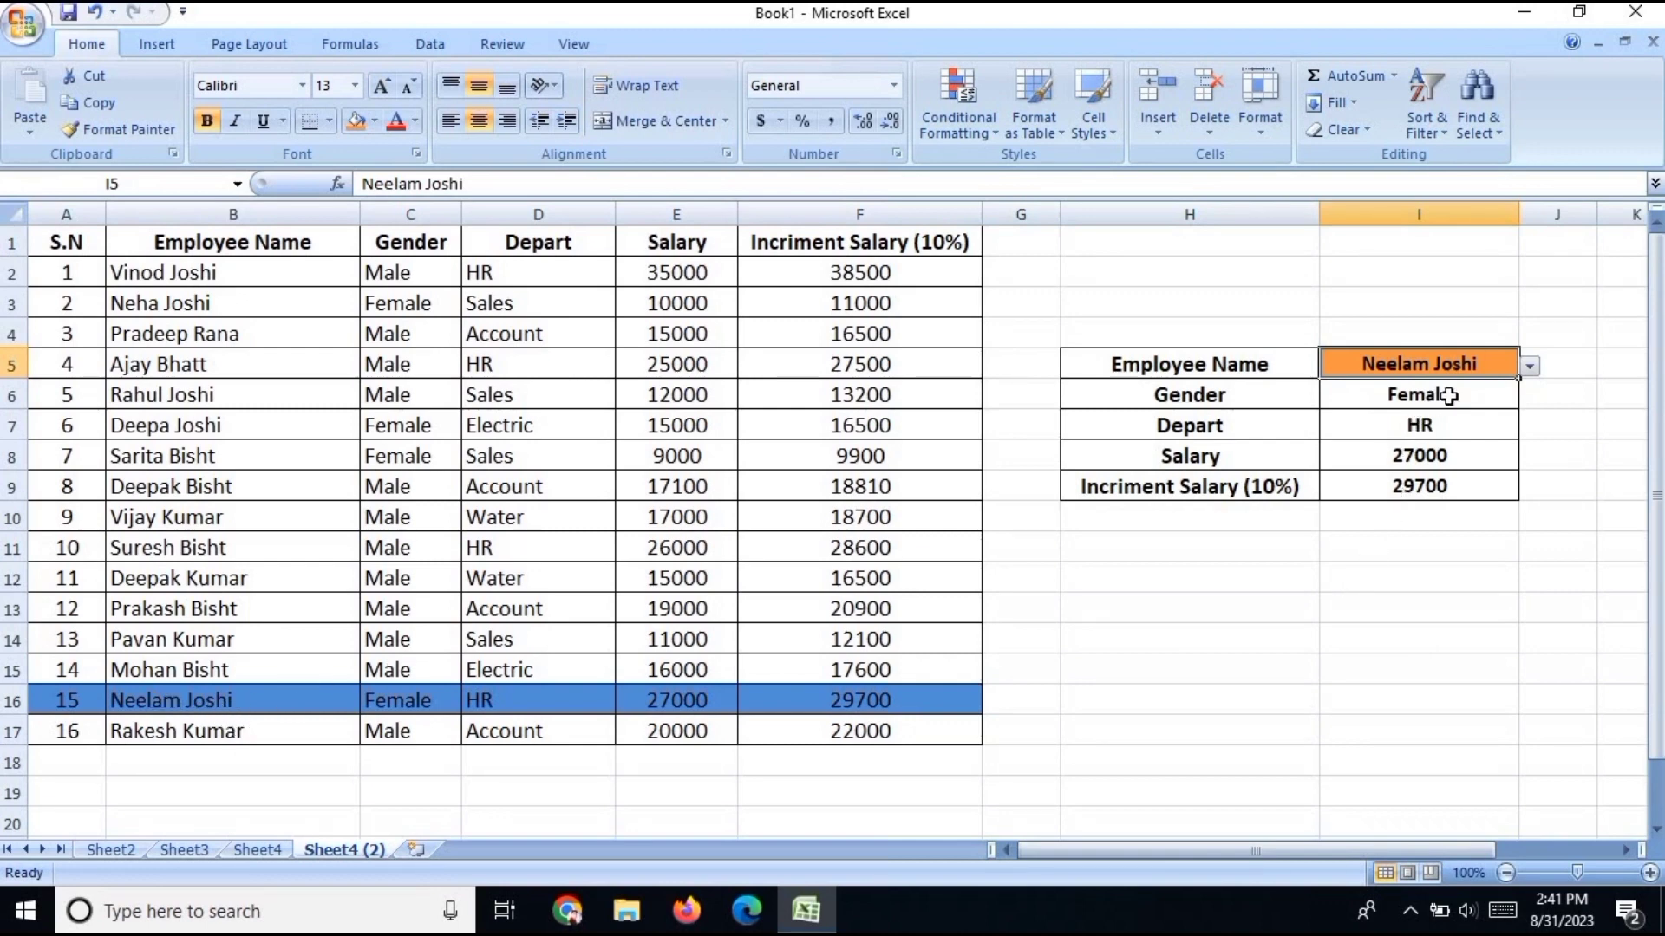
pyautogui.click(1530, 366)
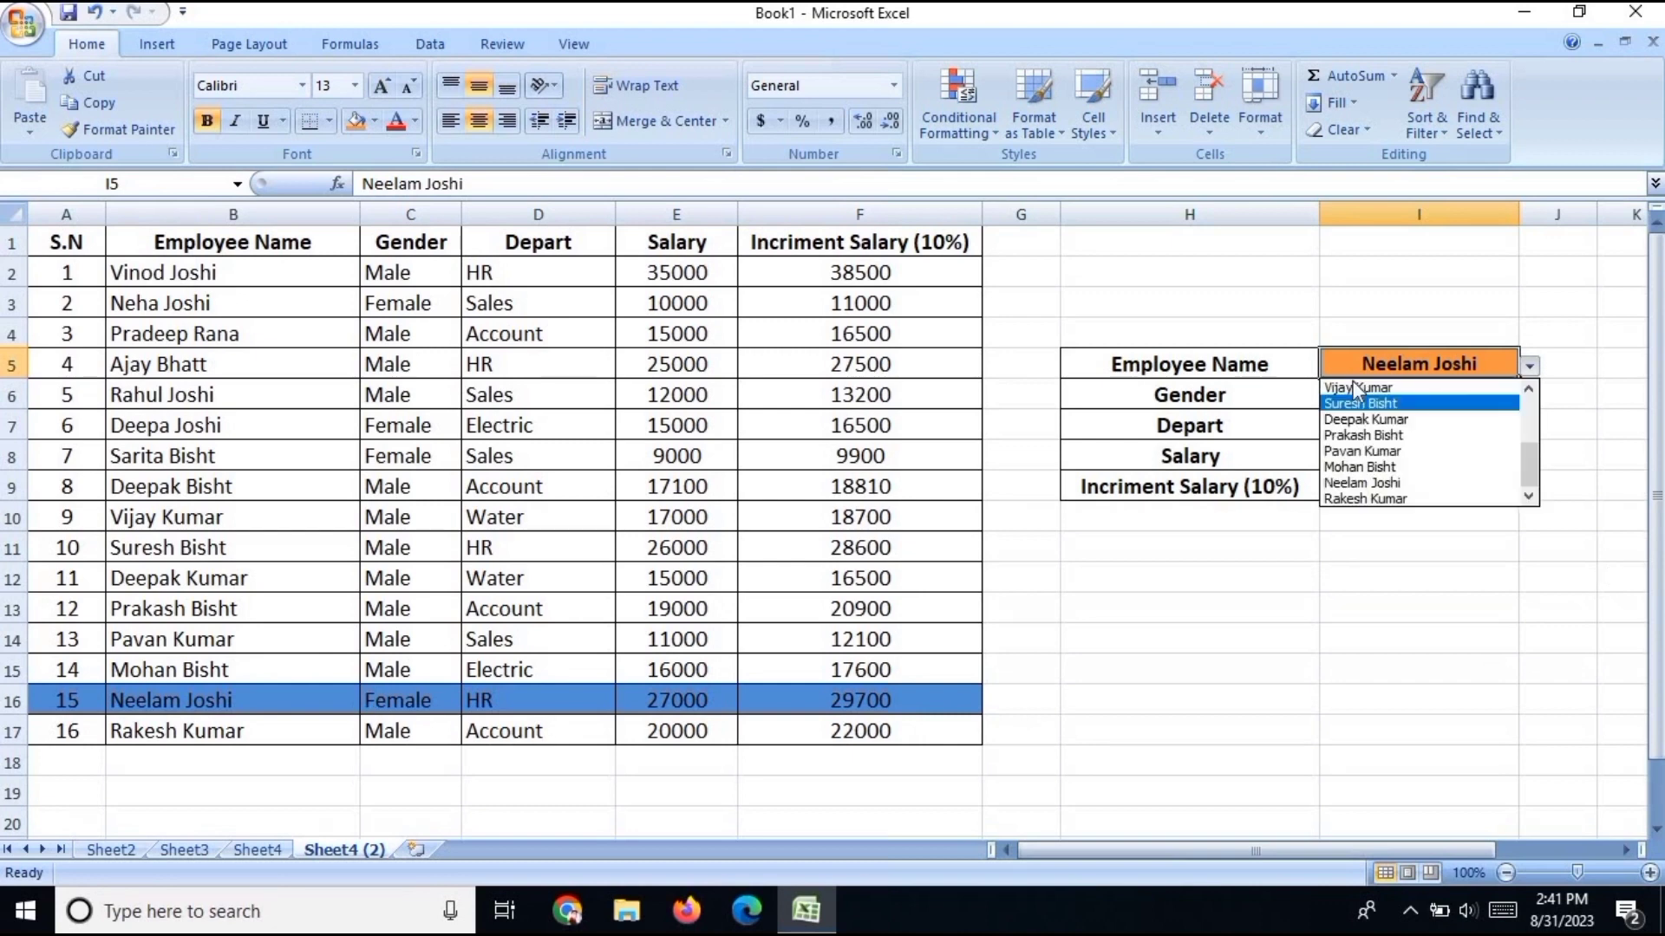
pyautogui.click(1360, 450)
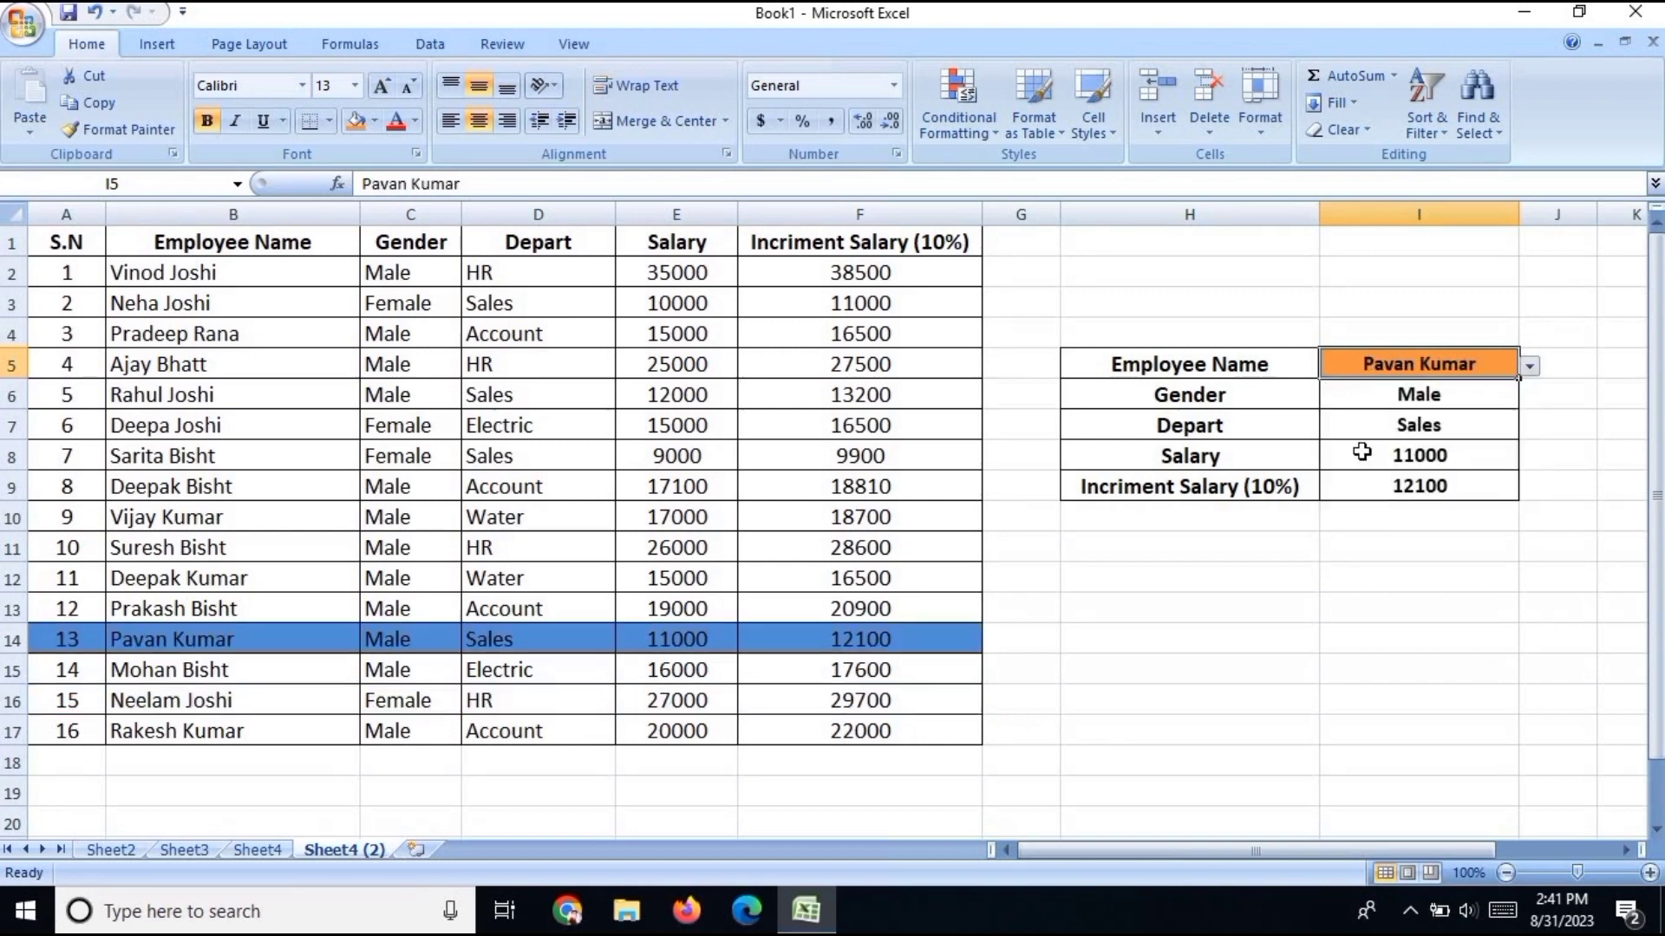
pyautogui.click(1530, 366)
pyautogui.click(1368, 419)
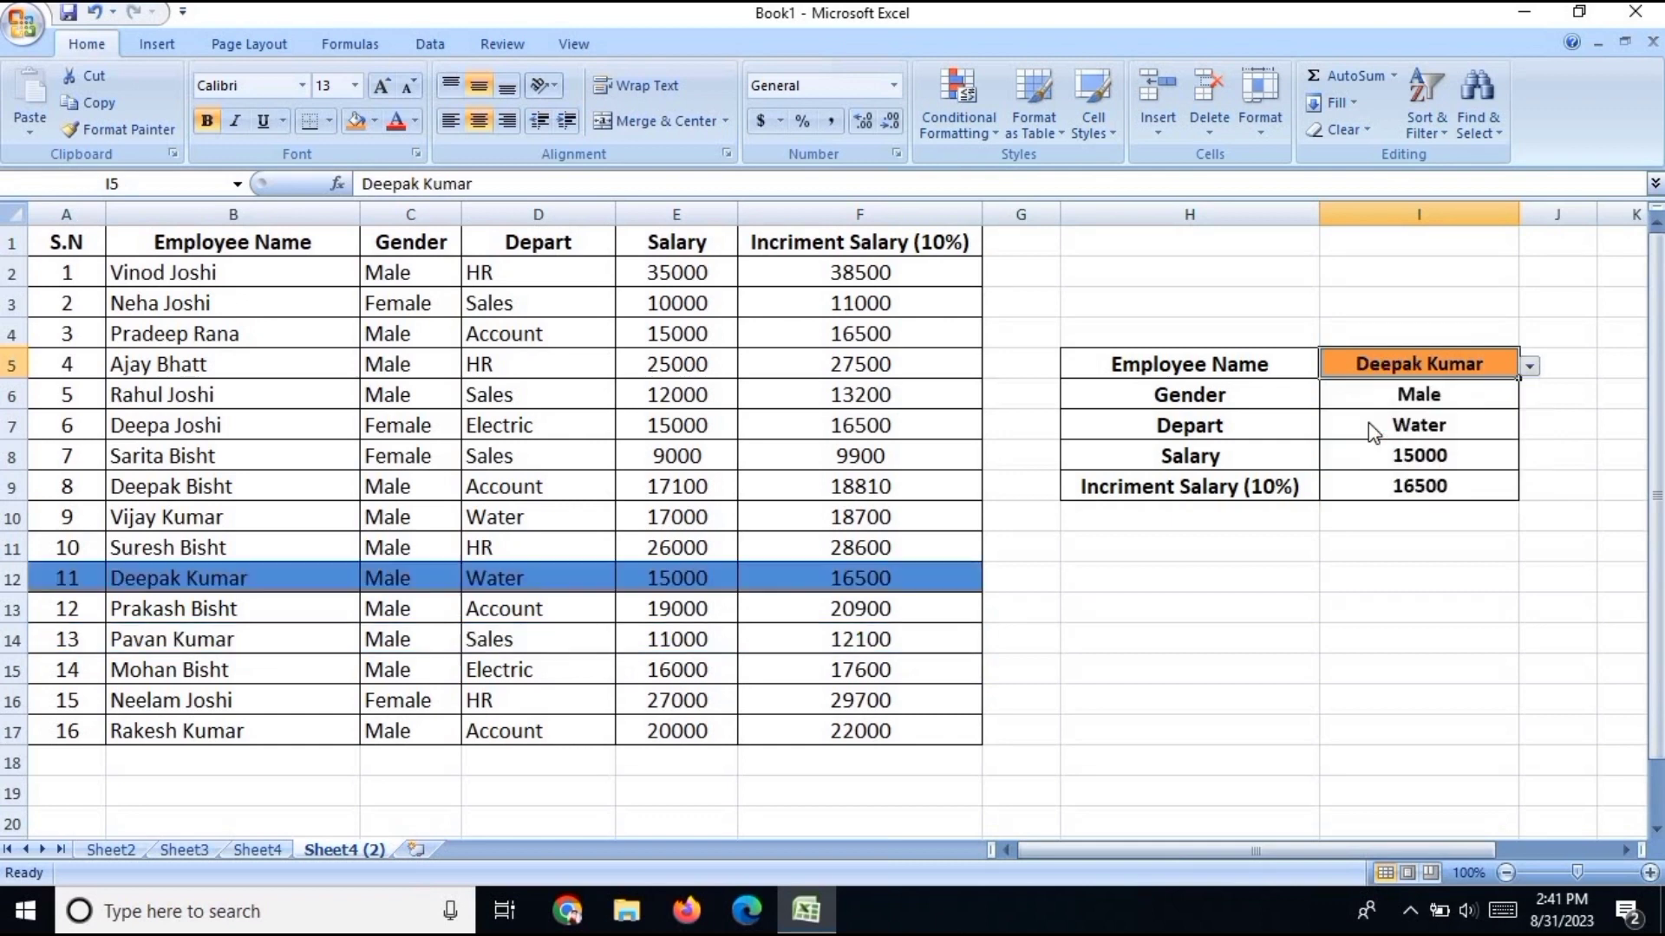
pyautogui.click(1531, 369)
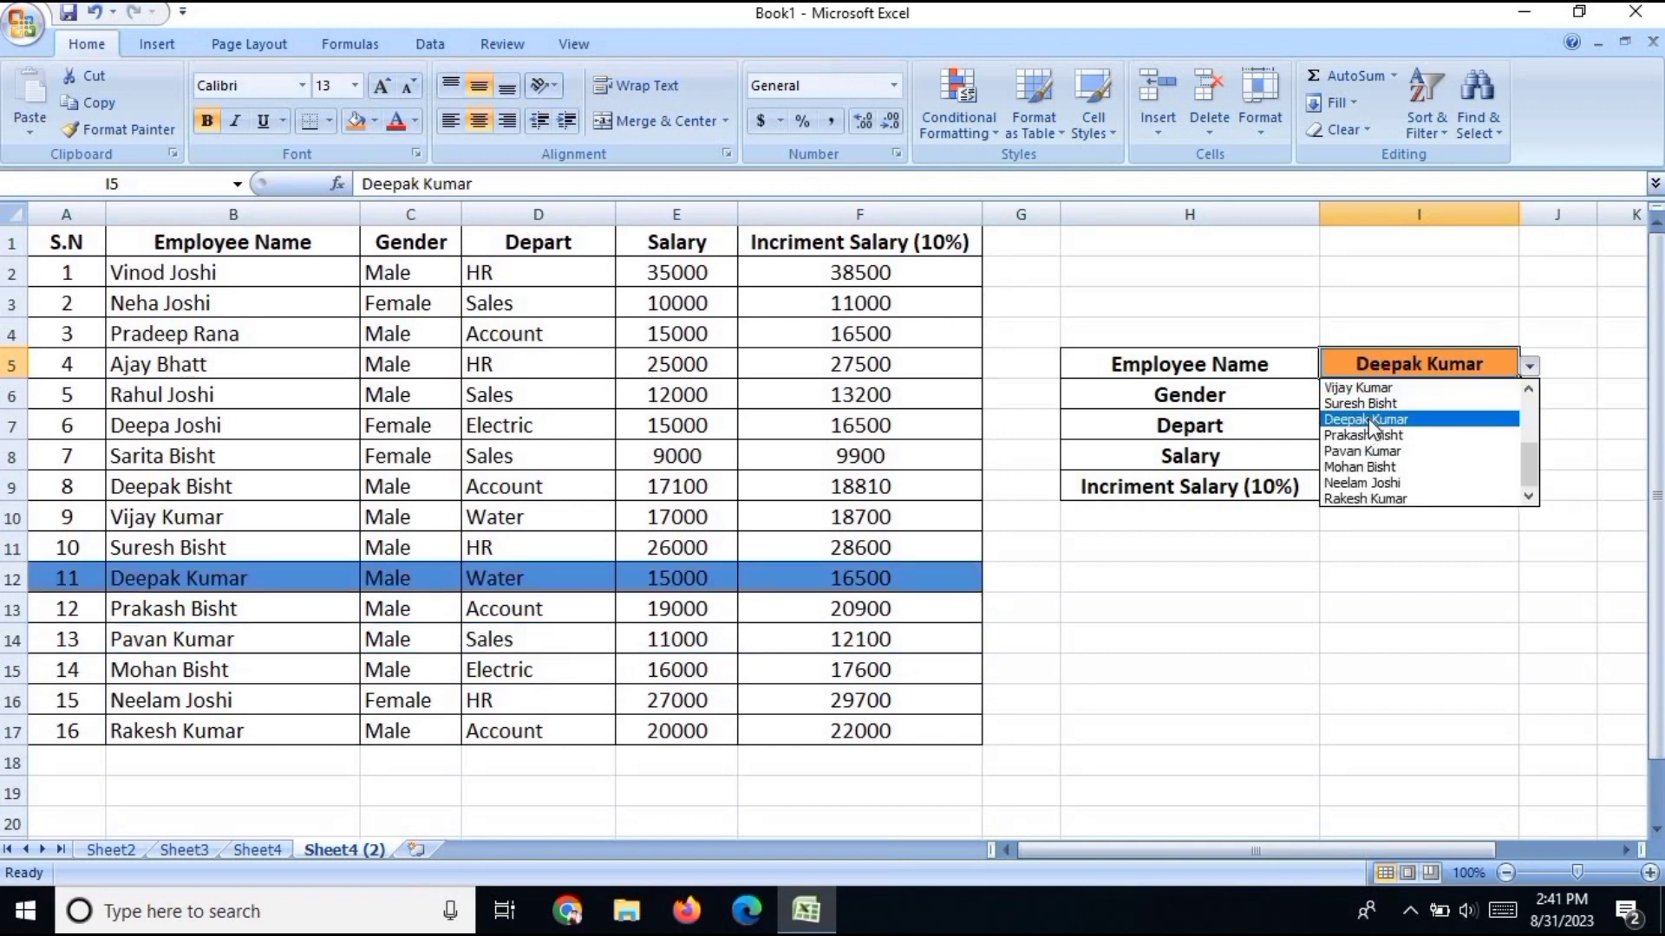
pyautogui.click(1368, 418)
pyautogui.click(1530, 369)
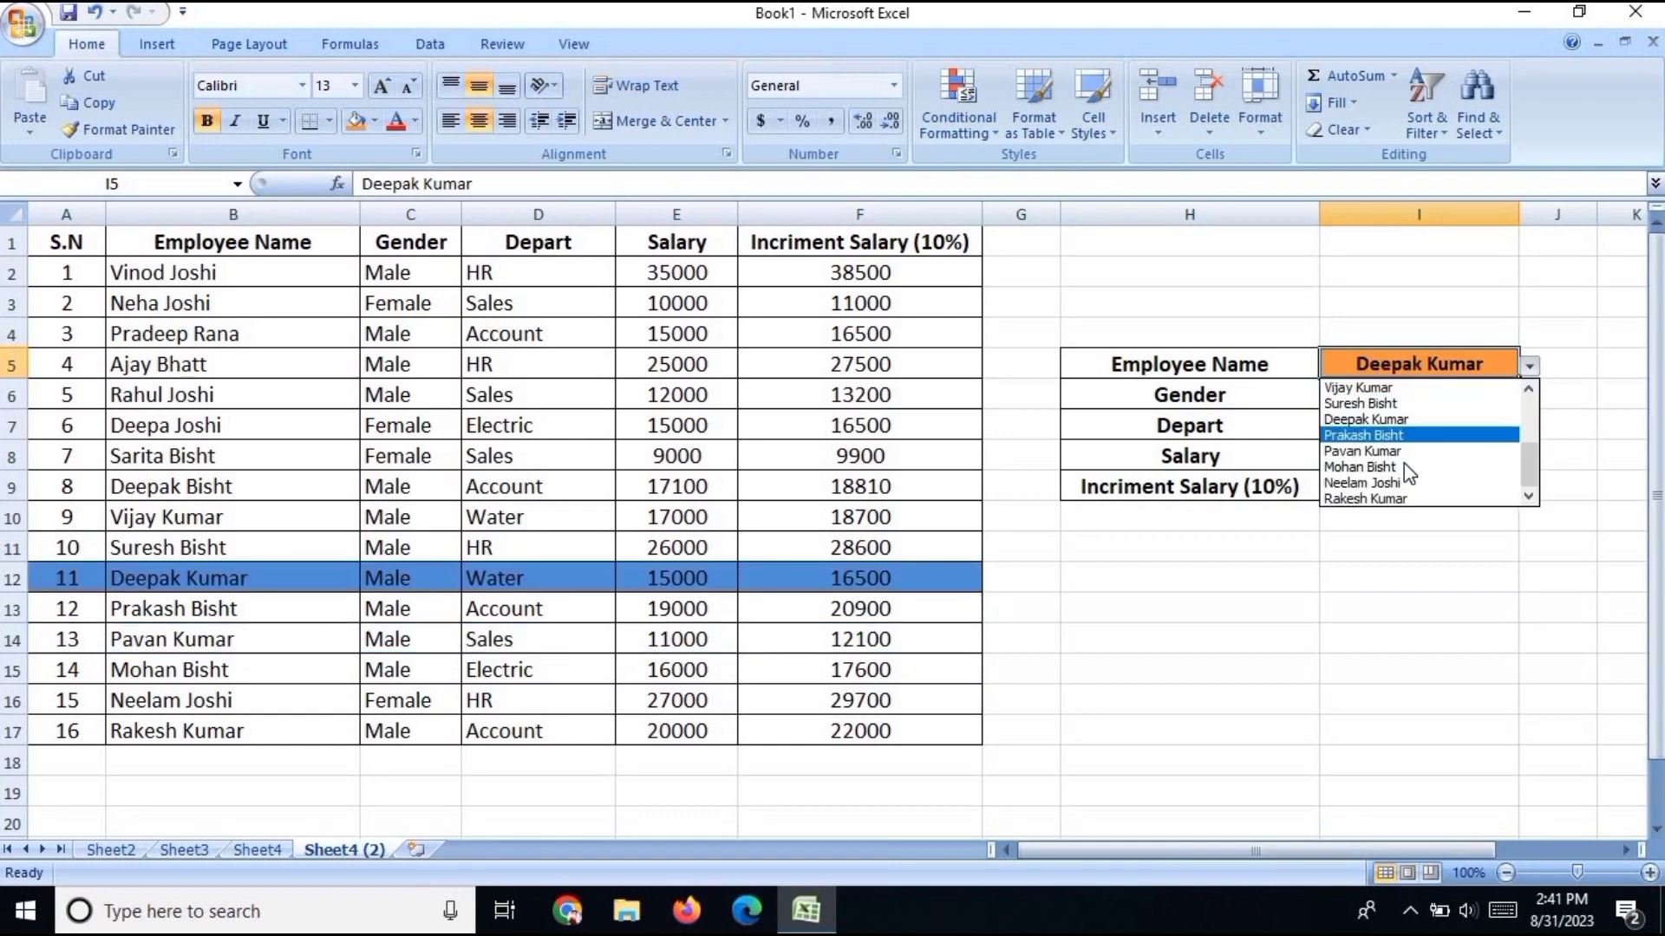
pyautogui.click(1392, 466)
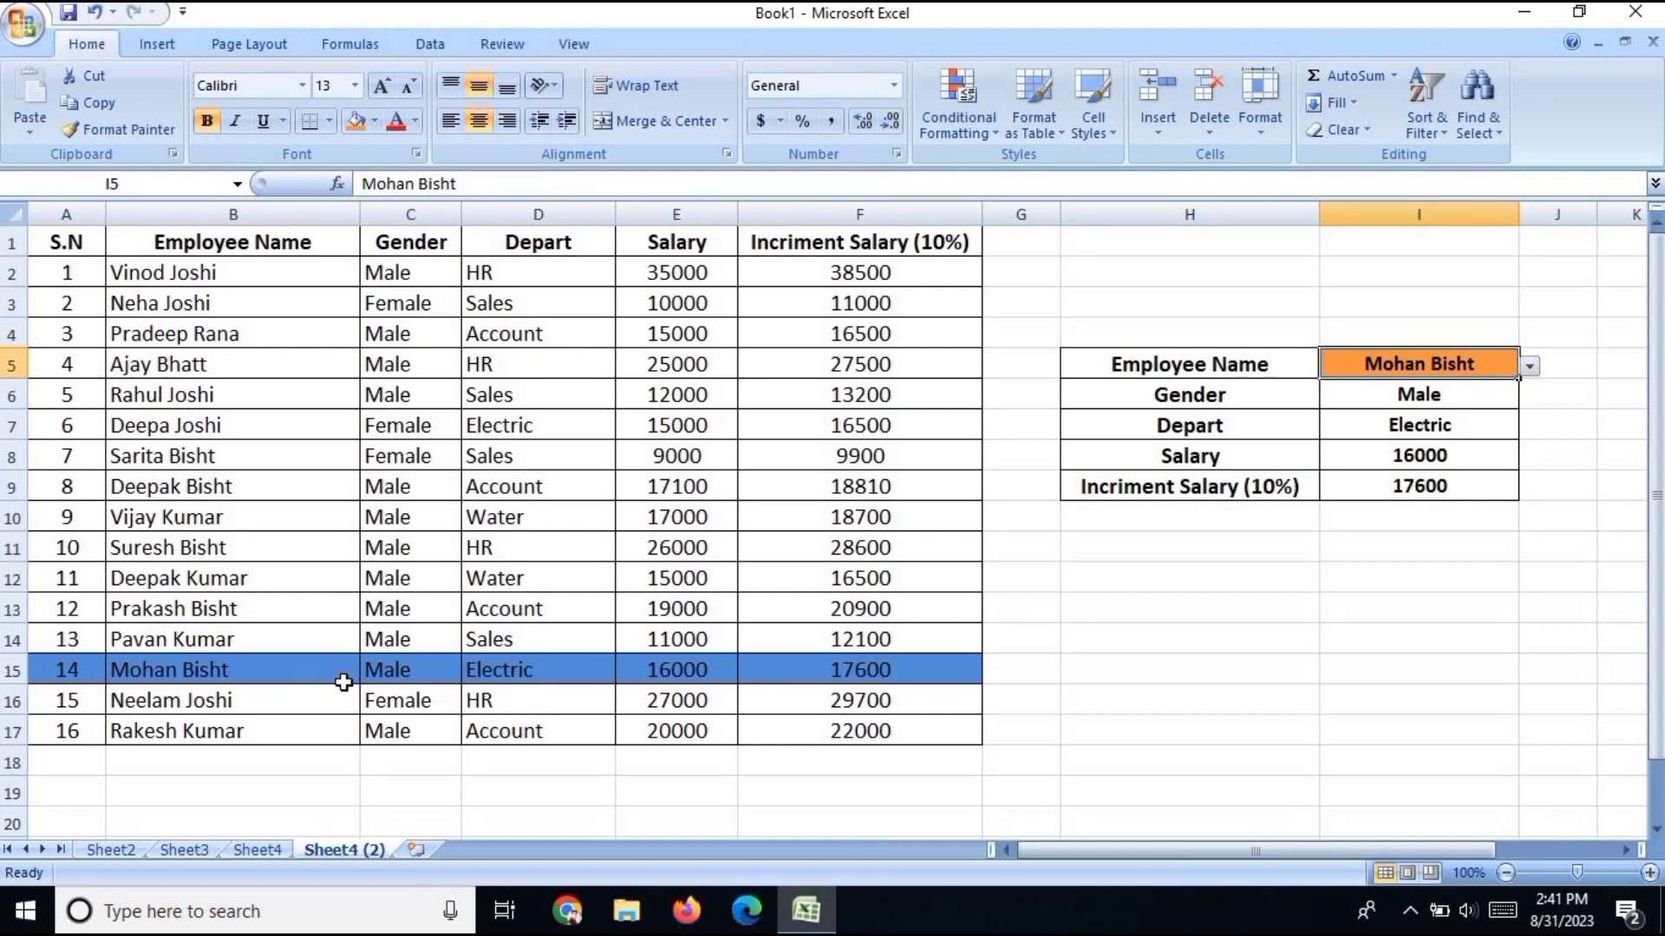
# Step: Choose the employee of row 12 in I5 and check the name, gender and department cells of that row
pyautogui.click(1528, 367)
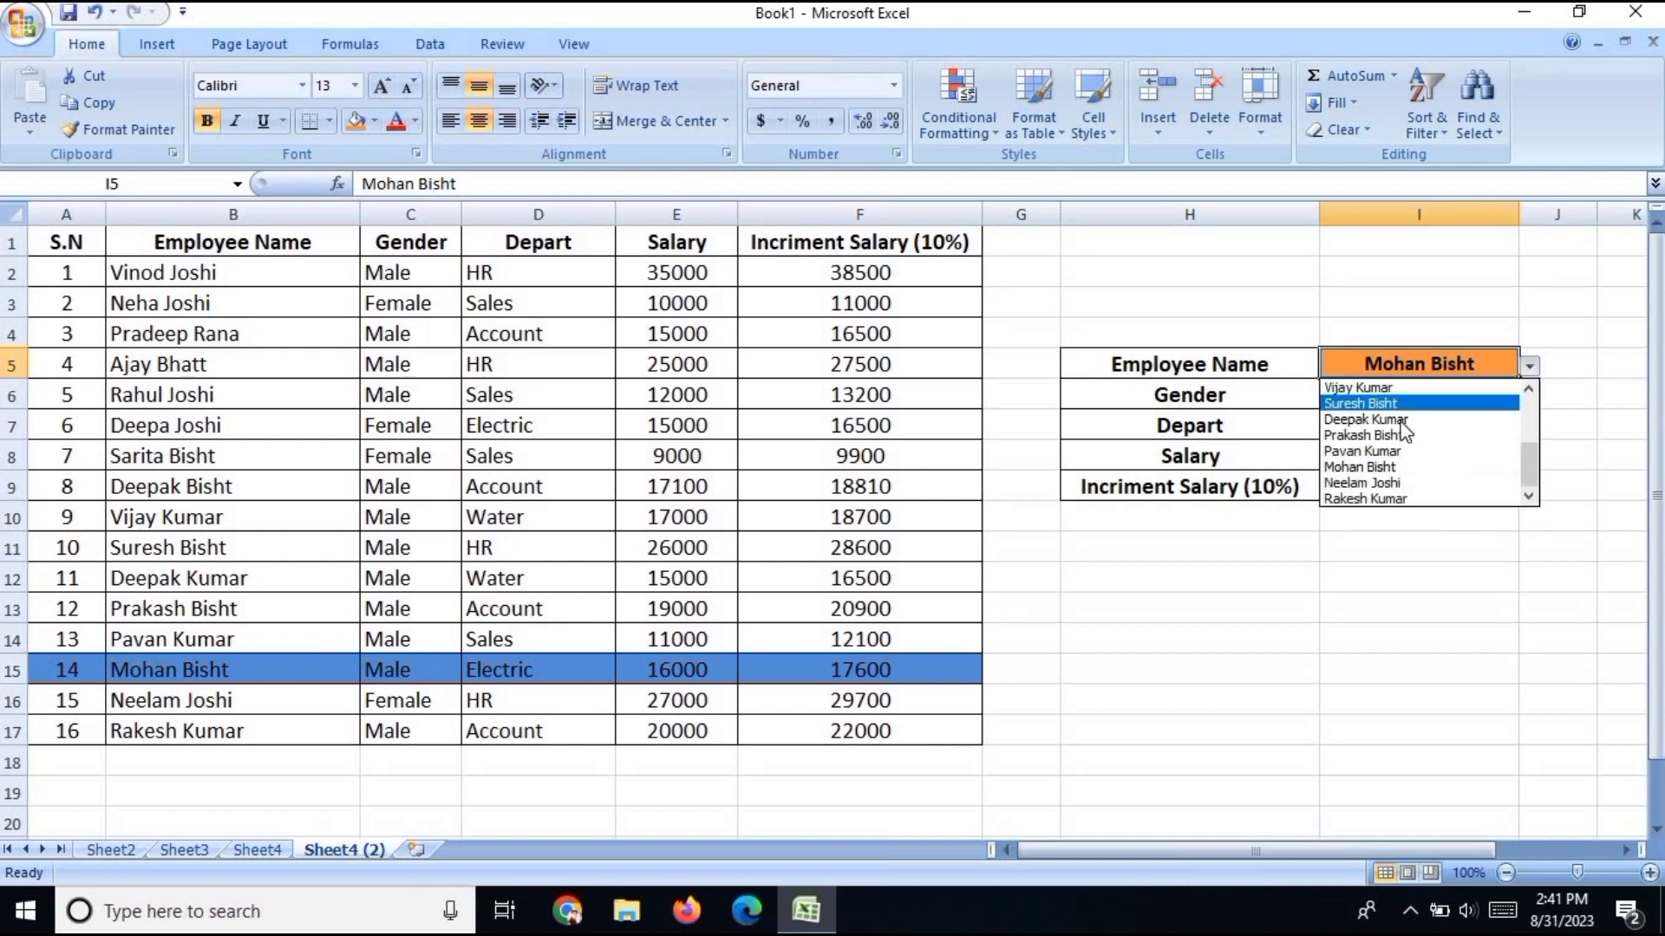
pyautogui.click(1375, 420)
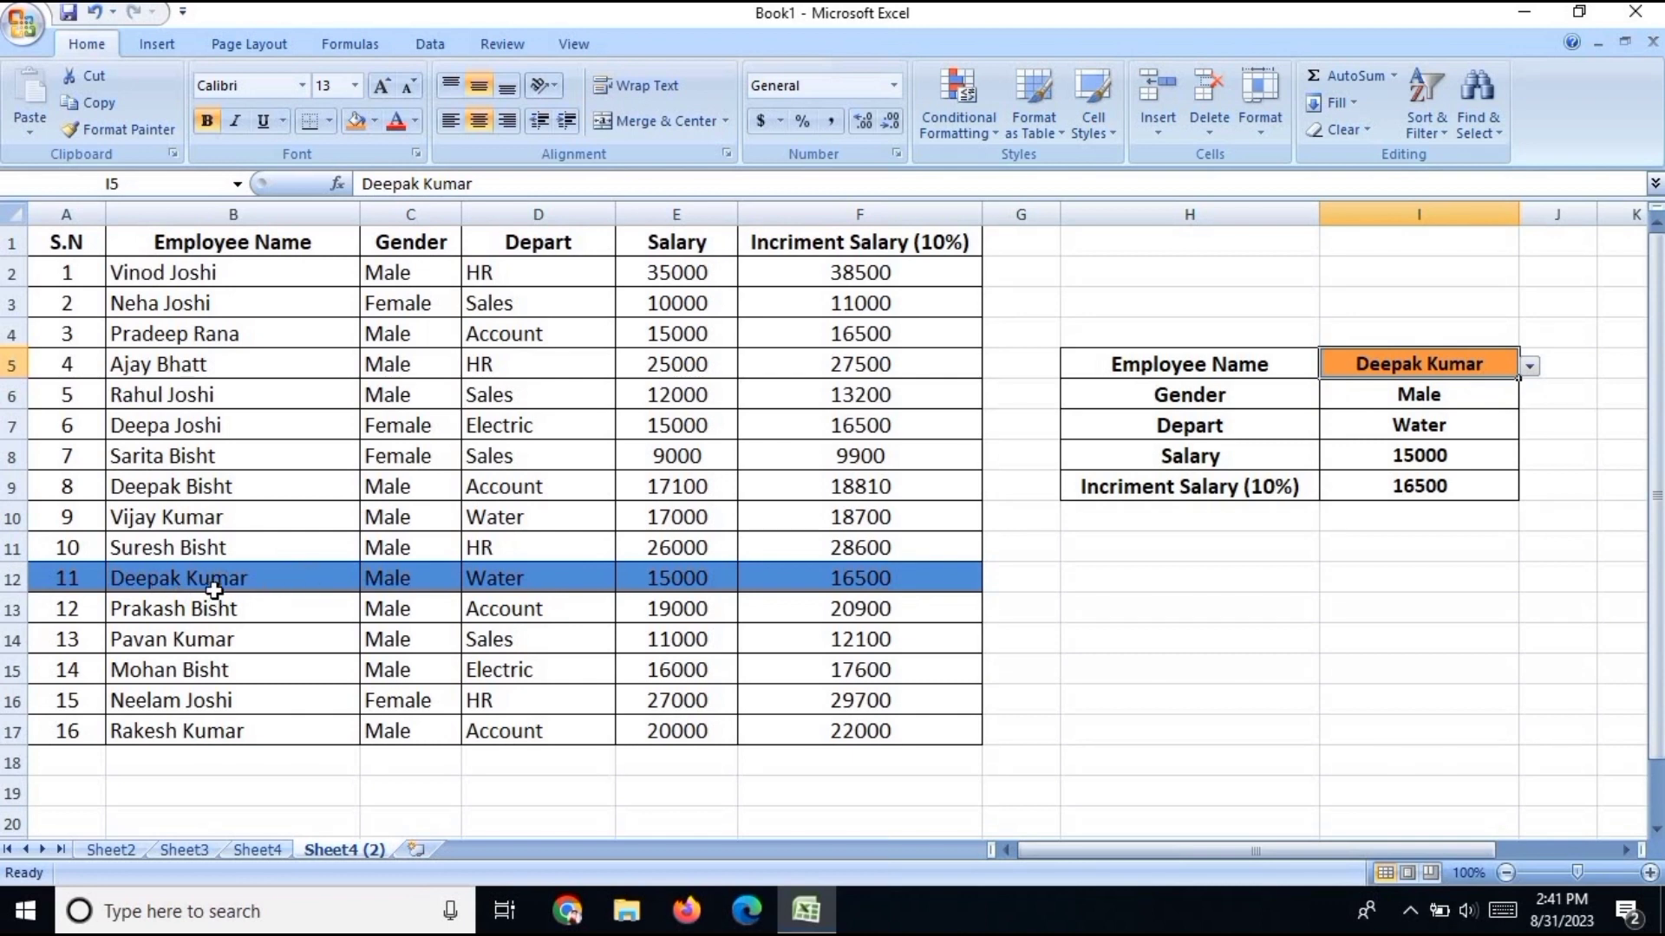
pyautogui.click(345, 578)
pyautogui.click(446, 578)
pyautogui.click(607, 583)
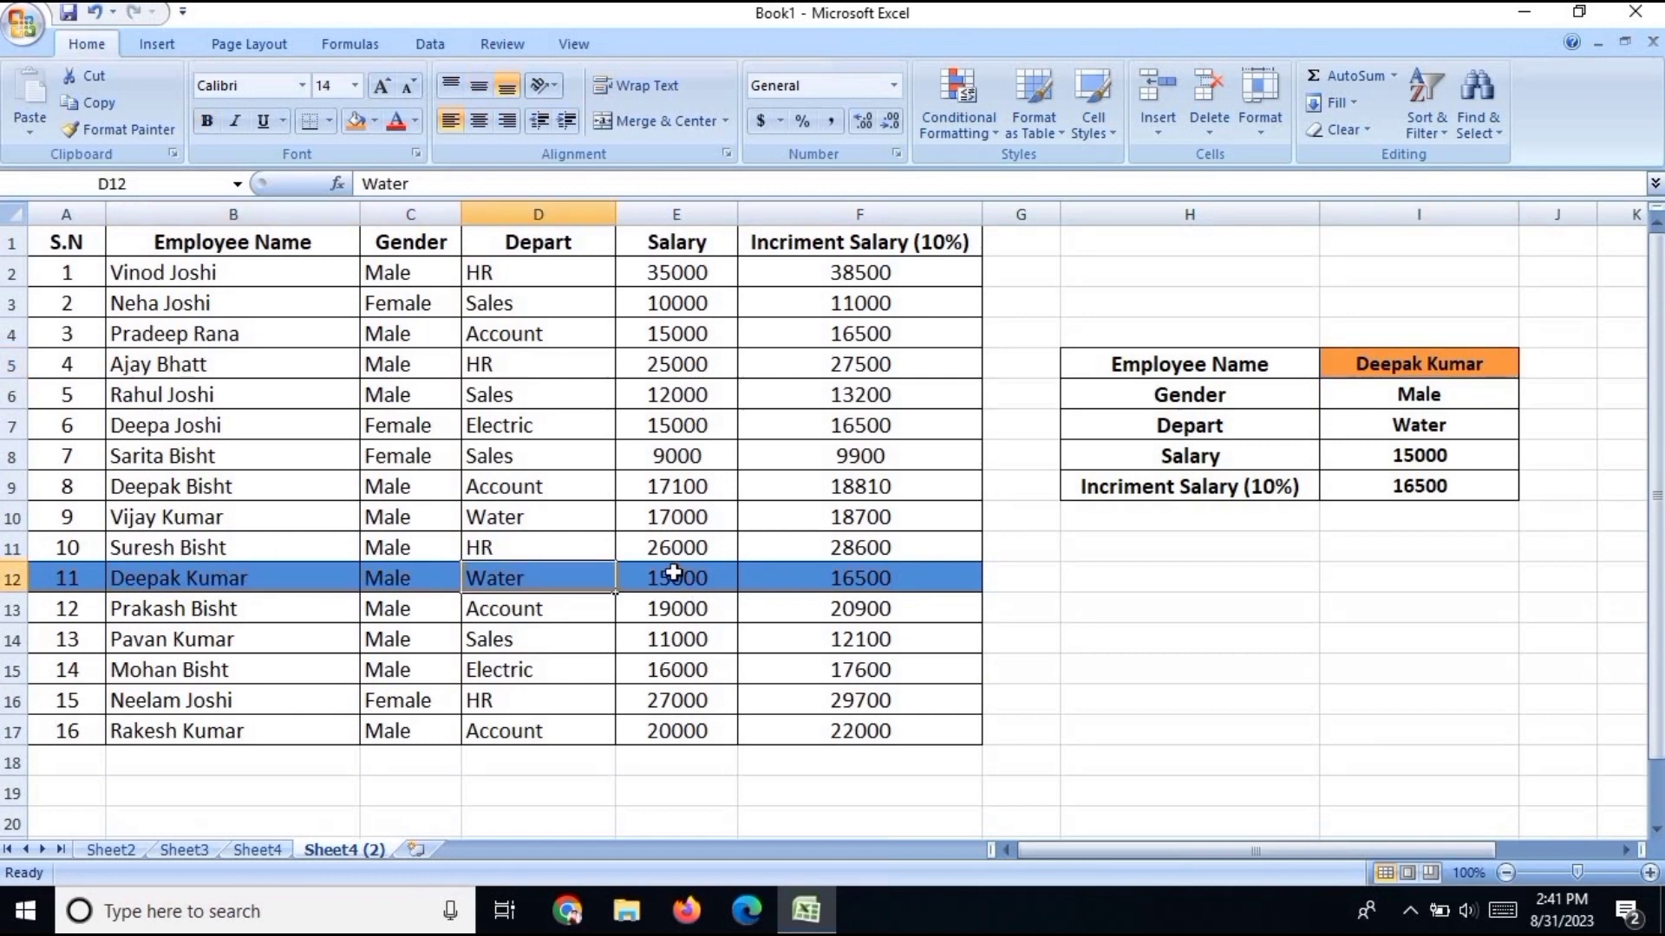
# Step: Set the salary of the highlighted employee in cell E12 to 18000 to test that the lookup form updates
pyautogui.click(673, 574)
pyautogui.click(562, 544)
pyautogui.click(691, 578)
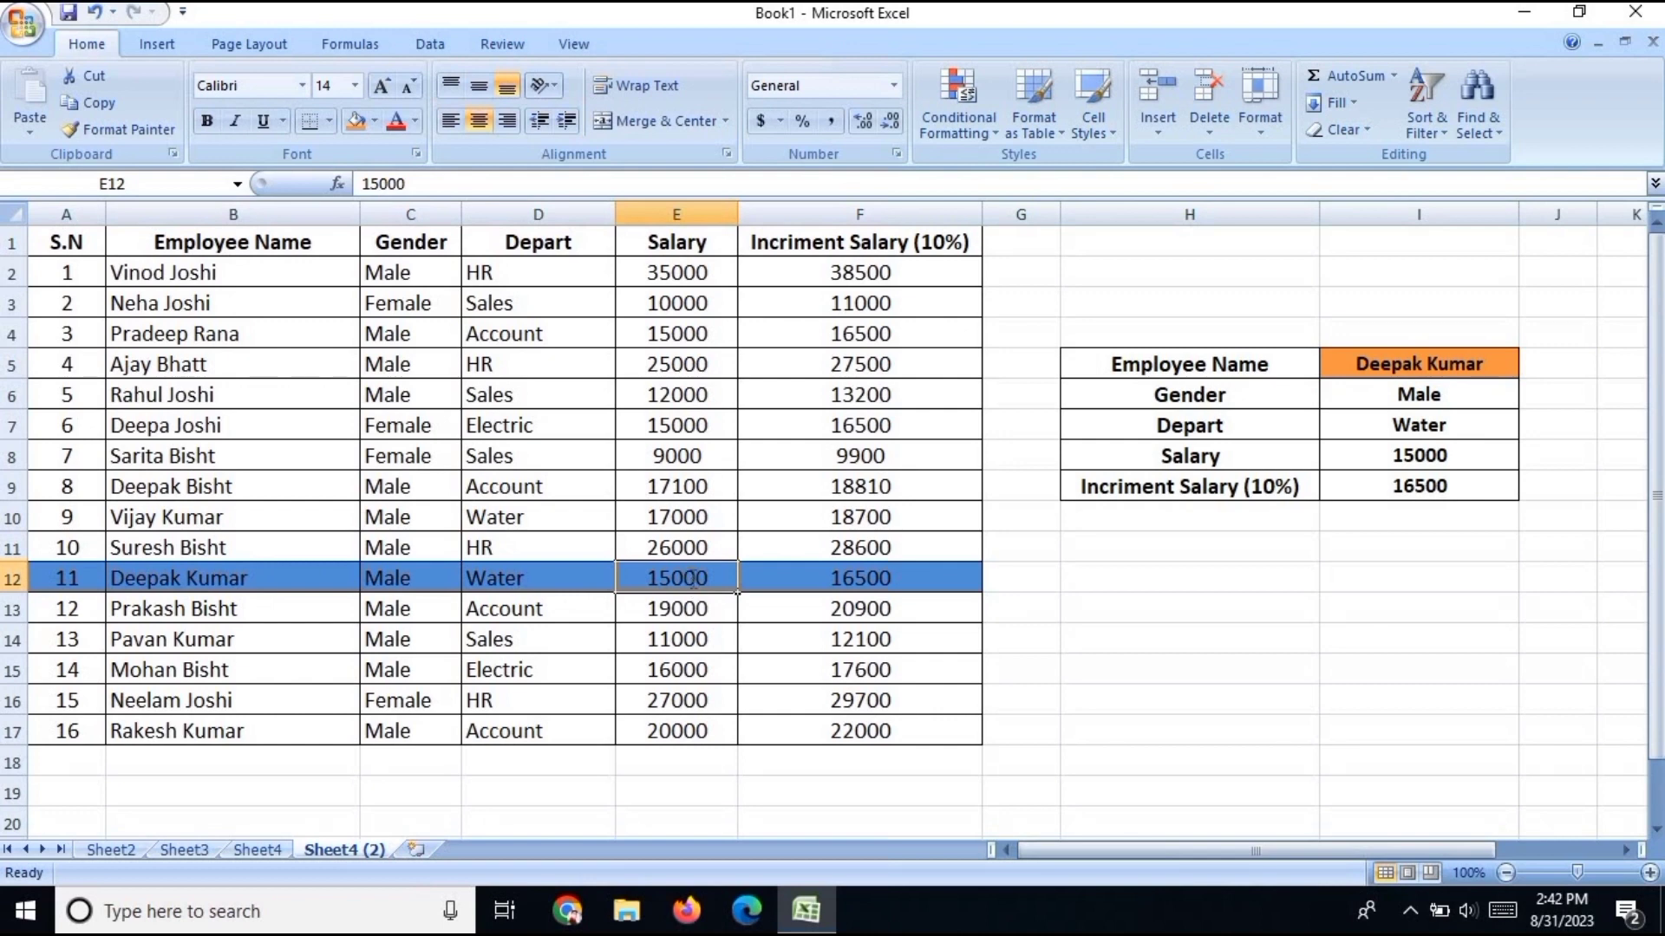
pyautogui.write('18000')
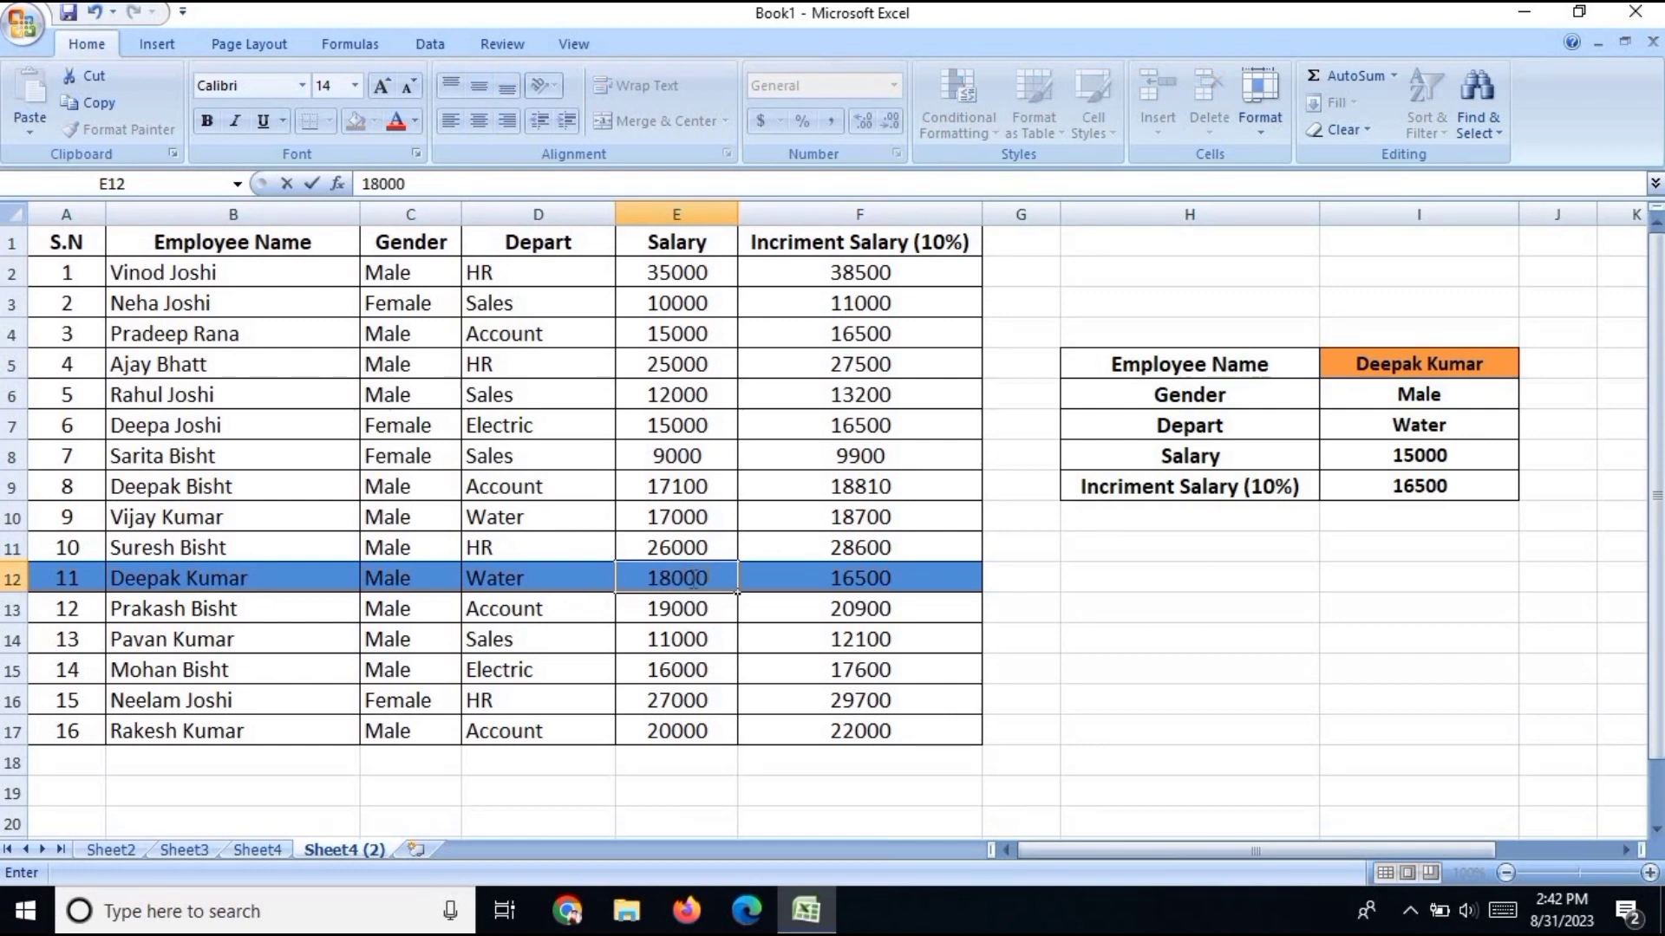
pyautogui.press('Tab')
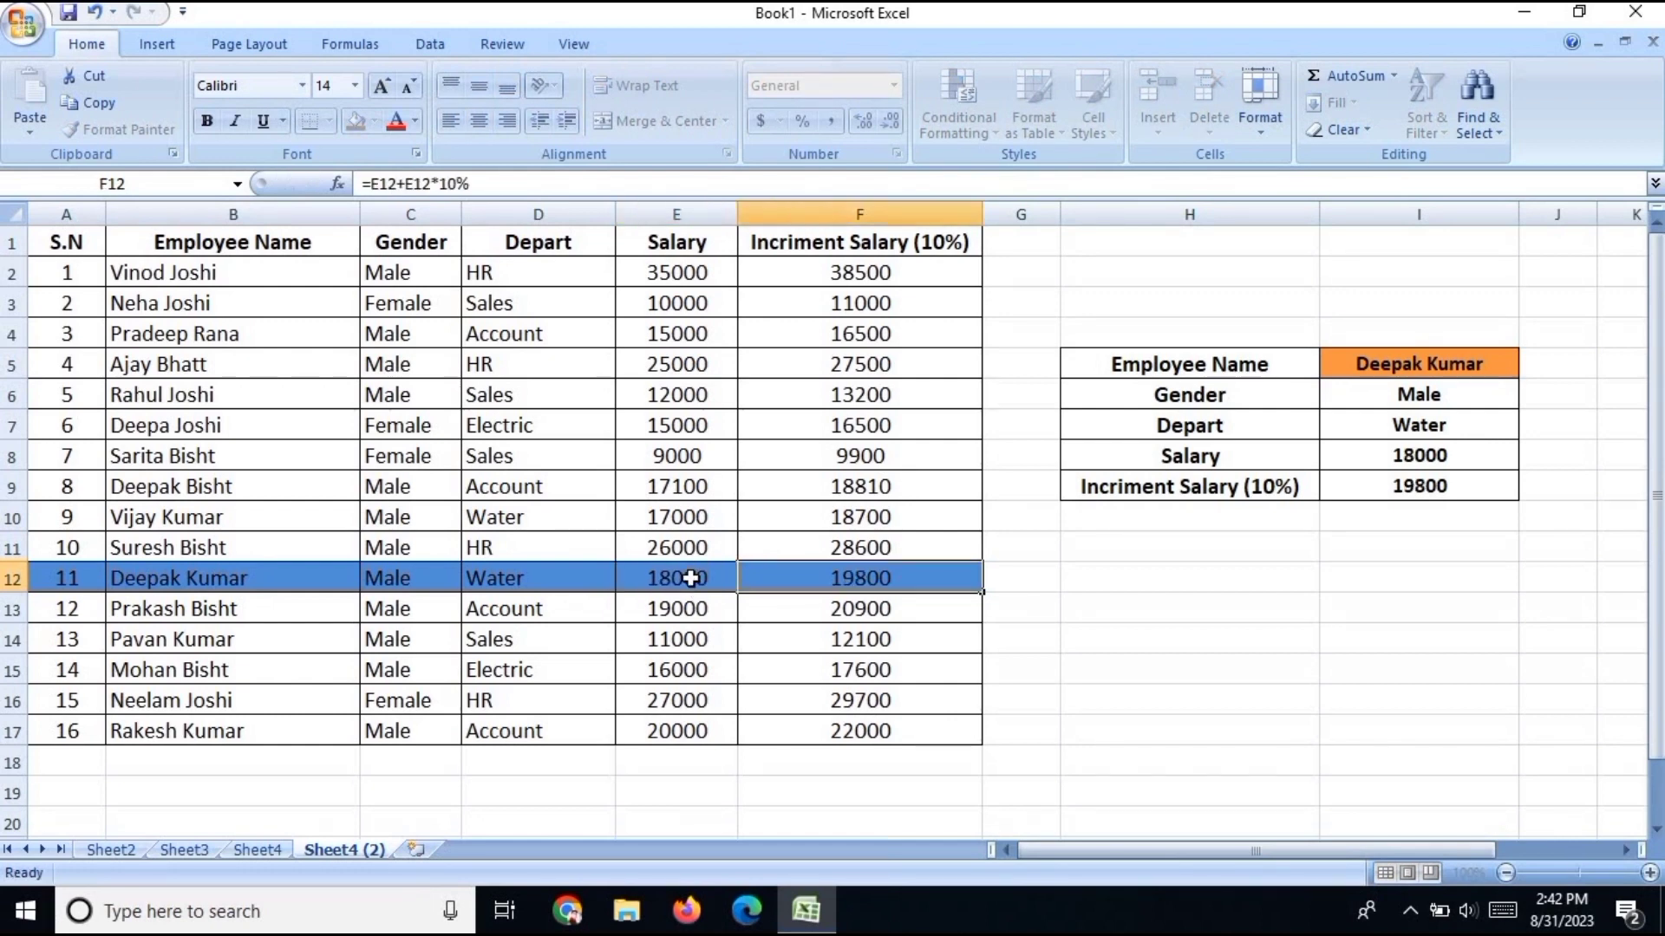
# Step: Compare the form's salary in I8 with the highlighted row 12, checking its department, salary and increment salary cells
pyautogui.click(1450, 459)
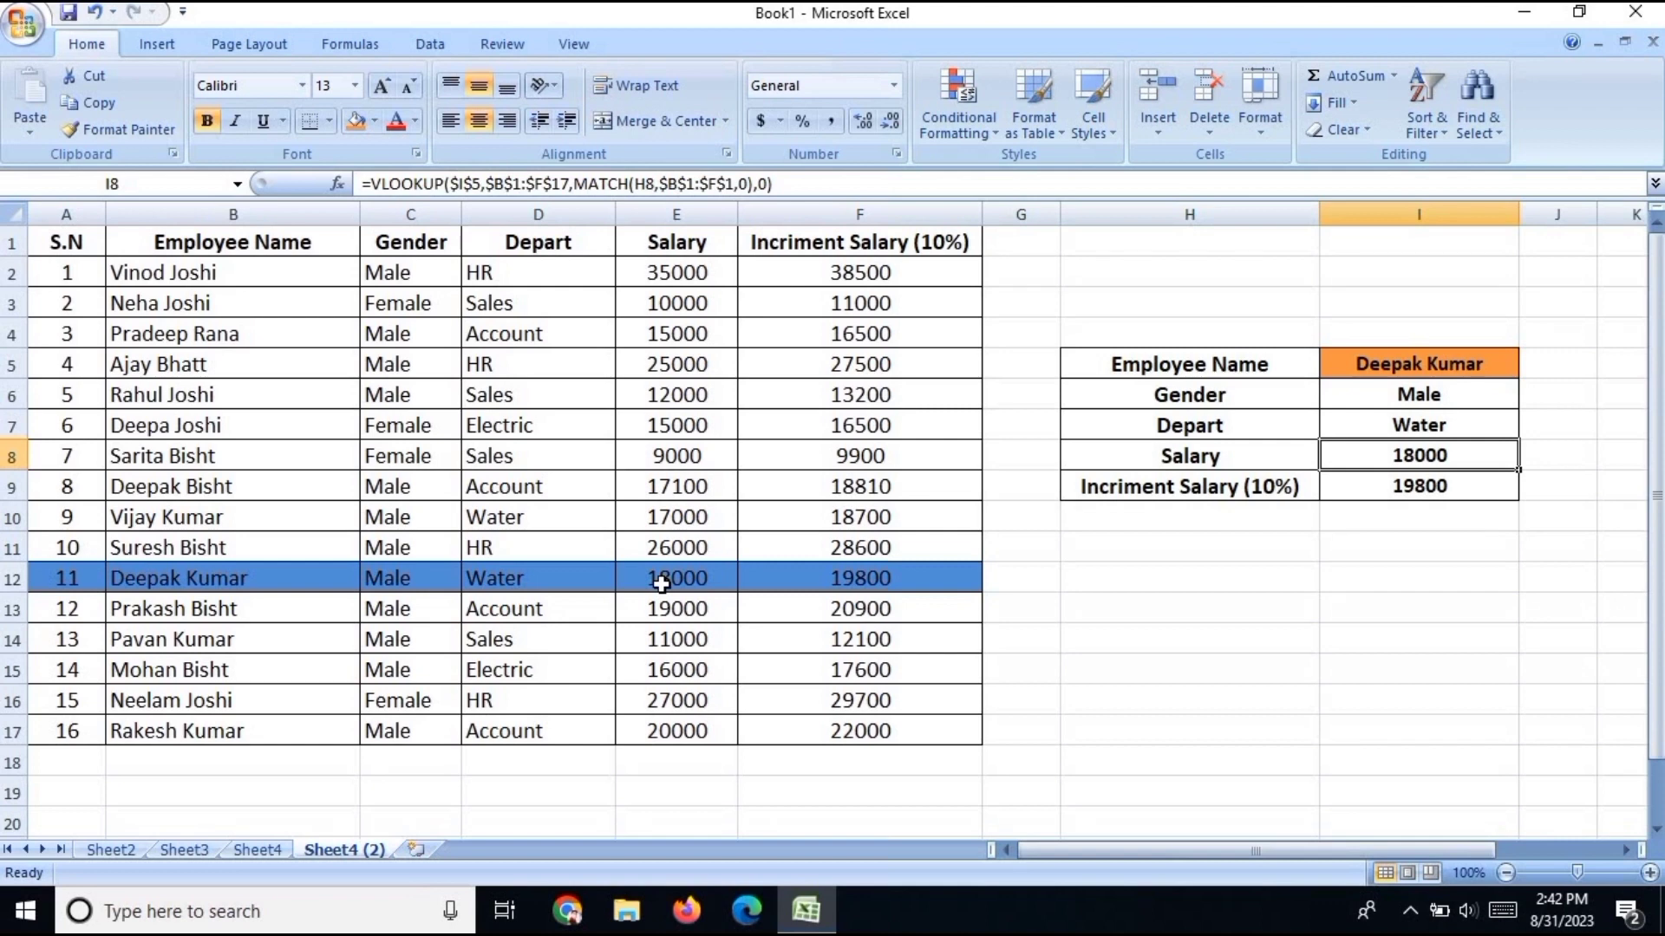
pyautogui.click(689, 646)
pyautogui.click(700, 614)
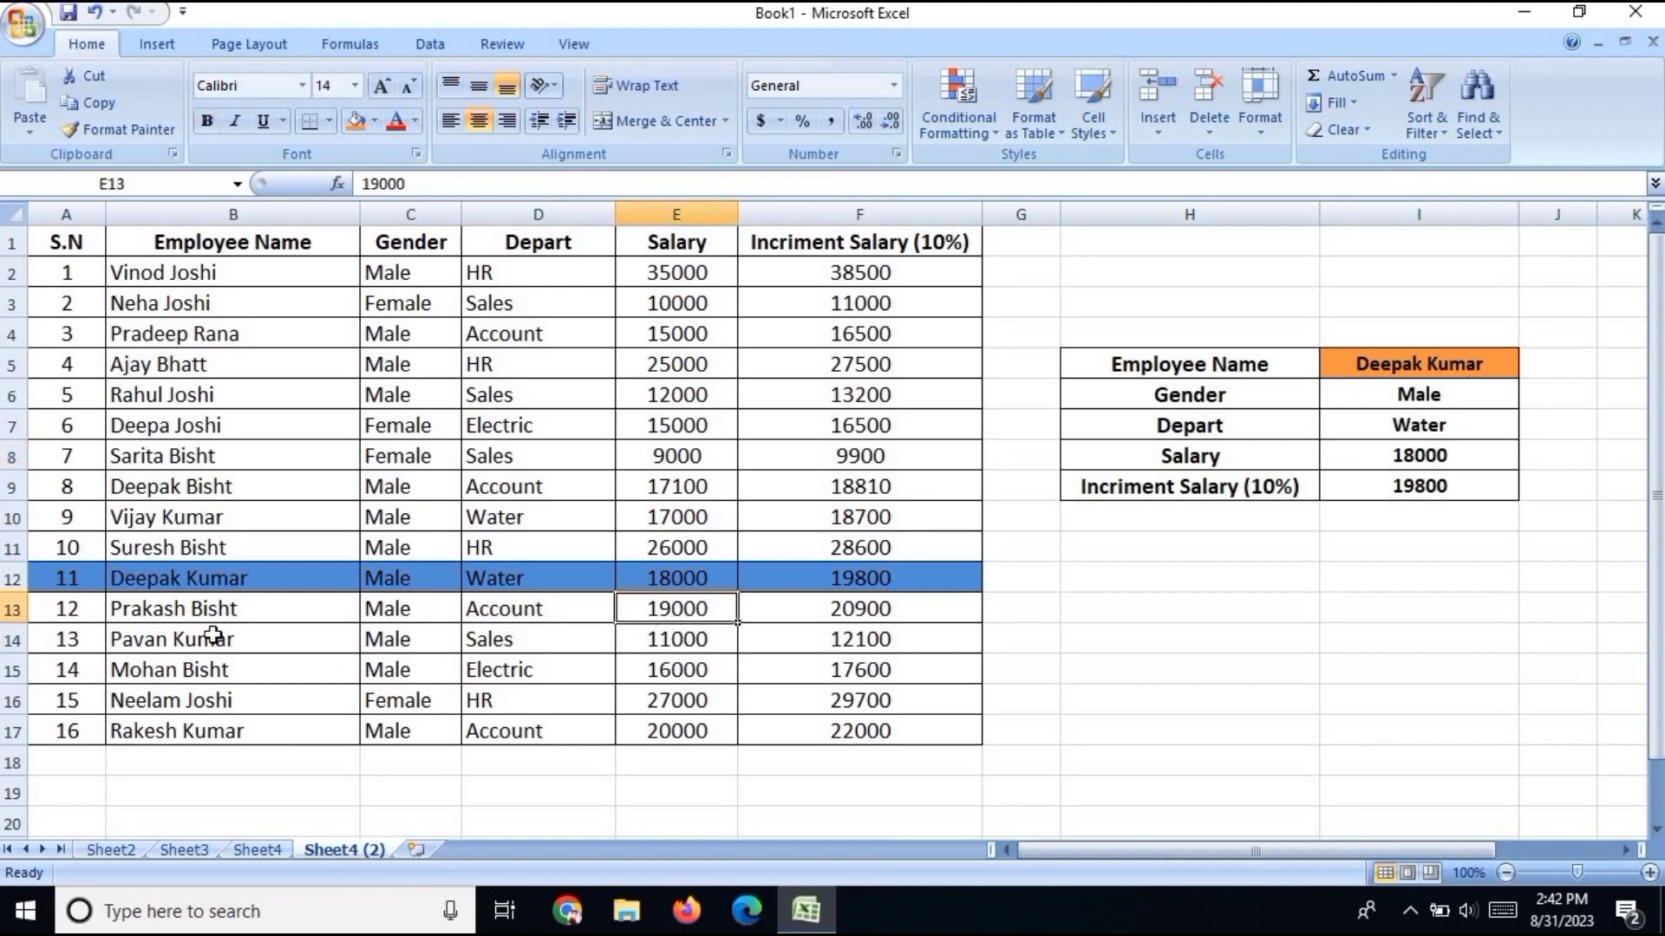
pyautogui.click(6, 580)
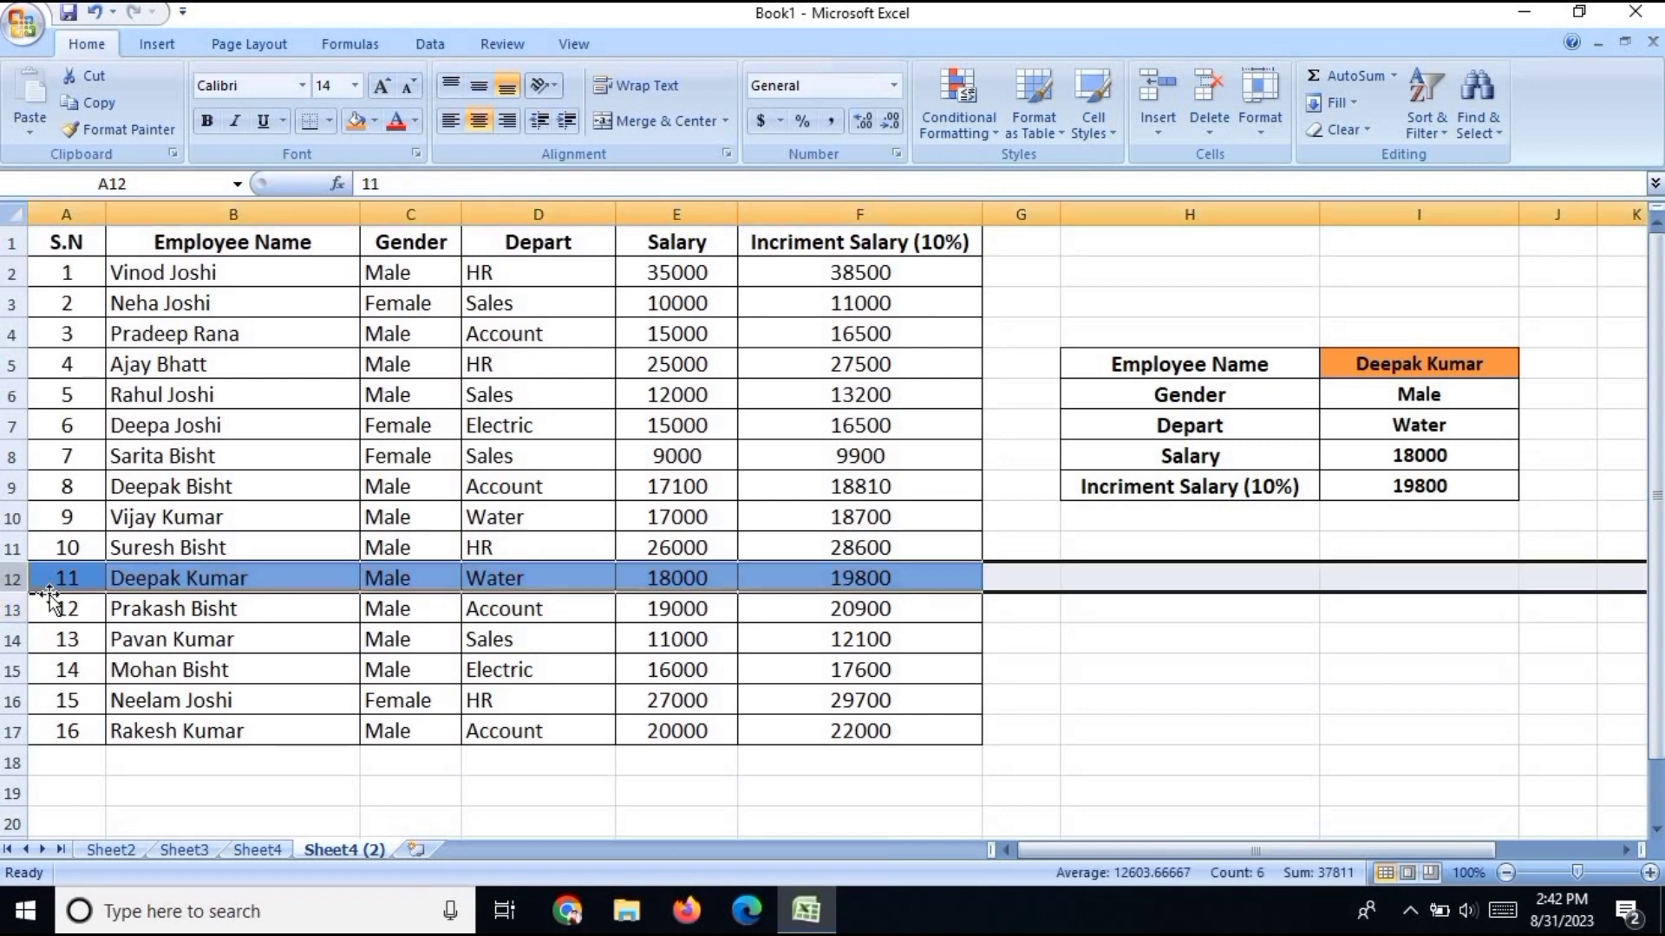
pyautogui.click(476, 578)
pyautogui.click(706, 579)
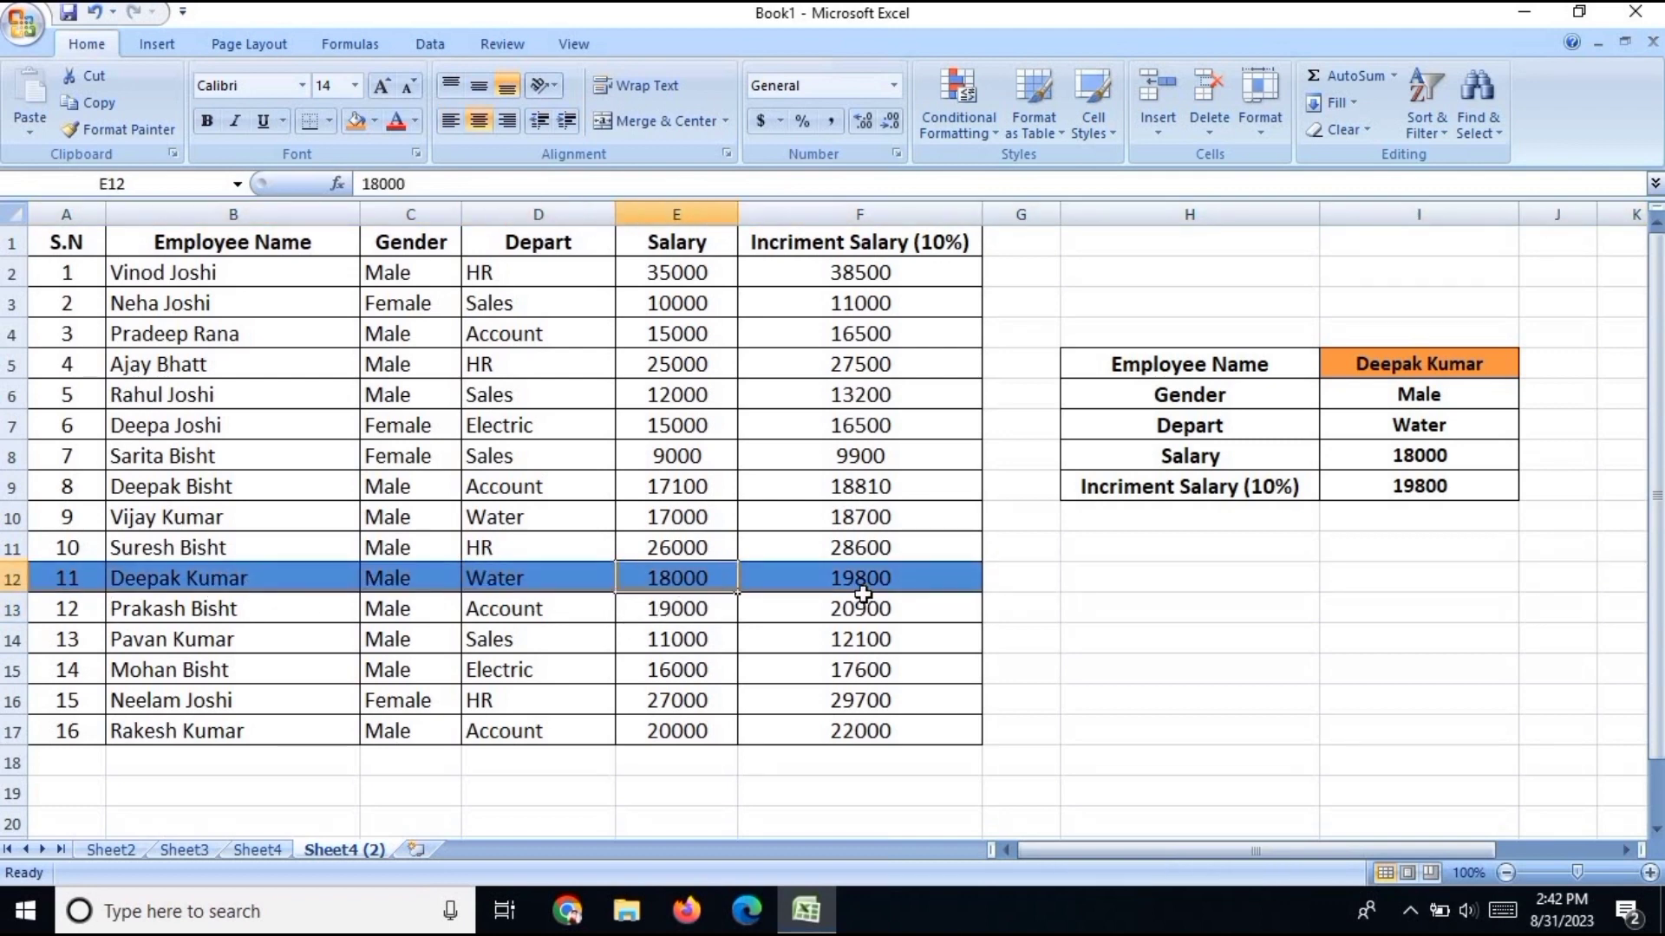
pyautogui.click(862, 583)
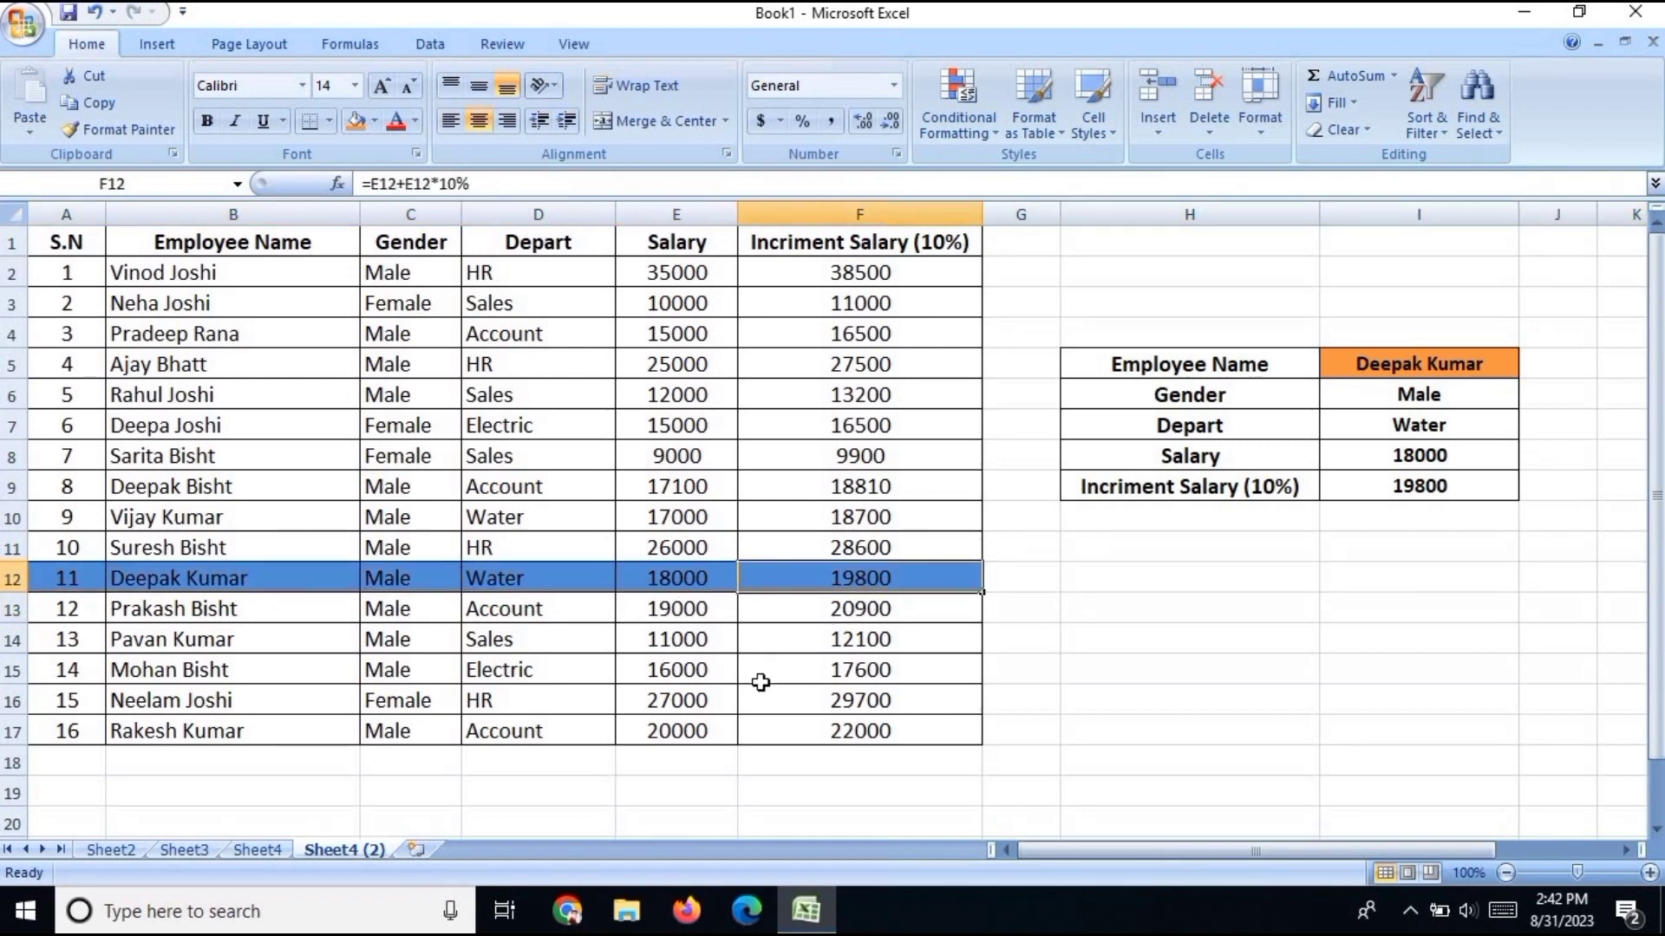